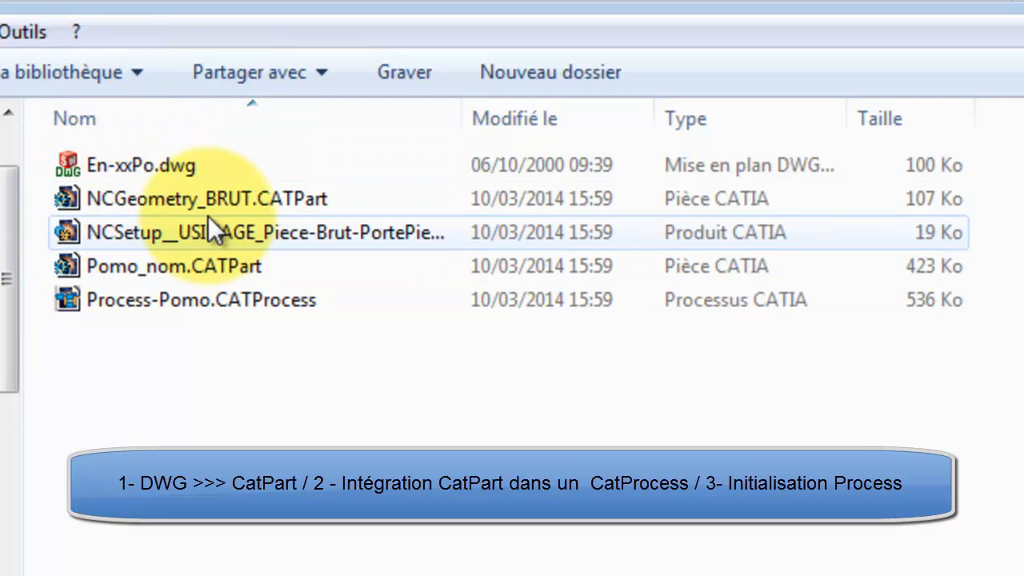
- Open Process-Pomo.CATProcess from the POM_nom folder in CATIA
left_click(214, 262)
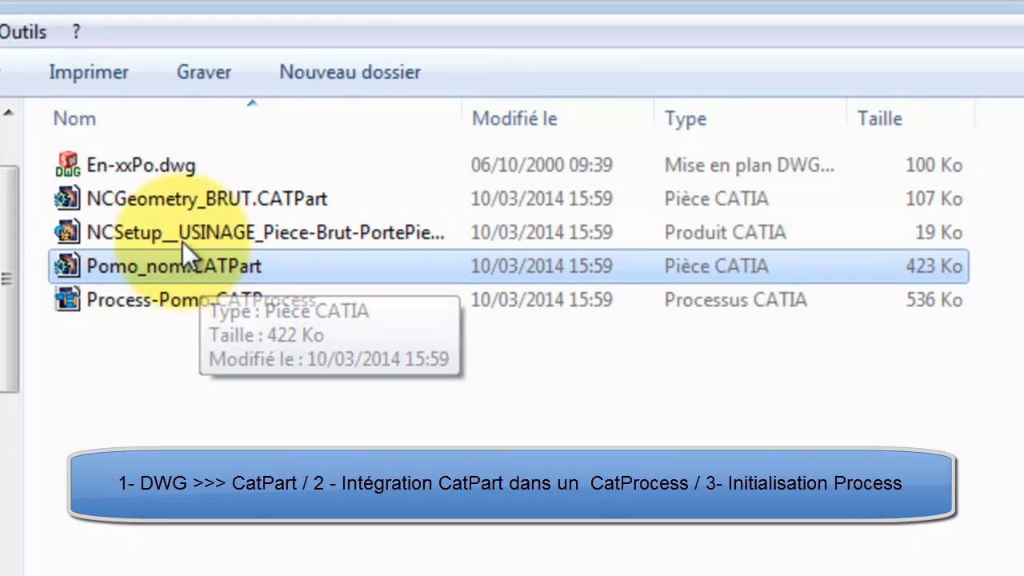
left_click(166, 296)
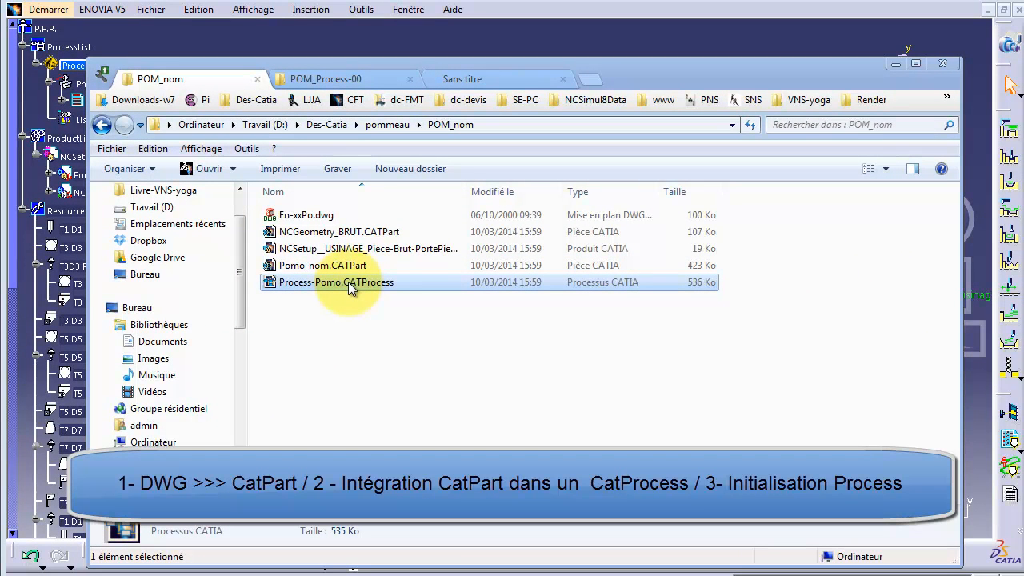
left_click_drag(350, 284, 476, 41)
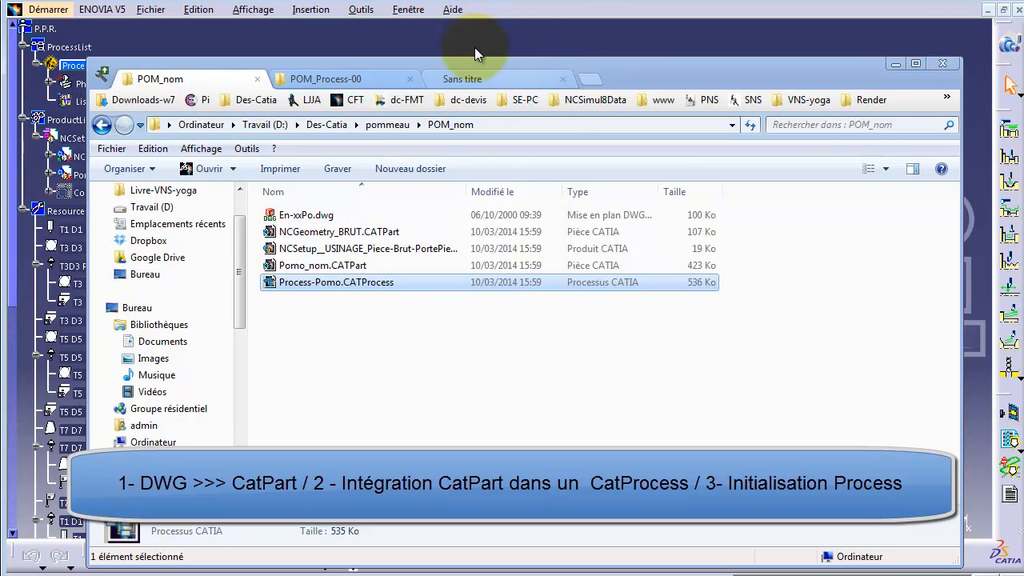
left_click(517, 8)
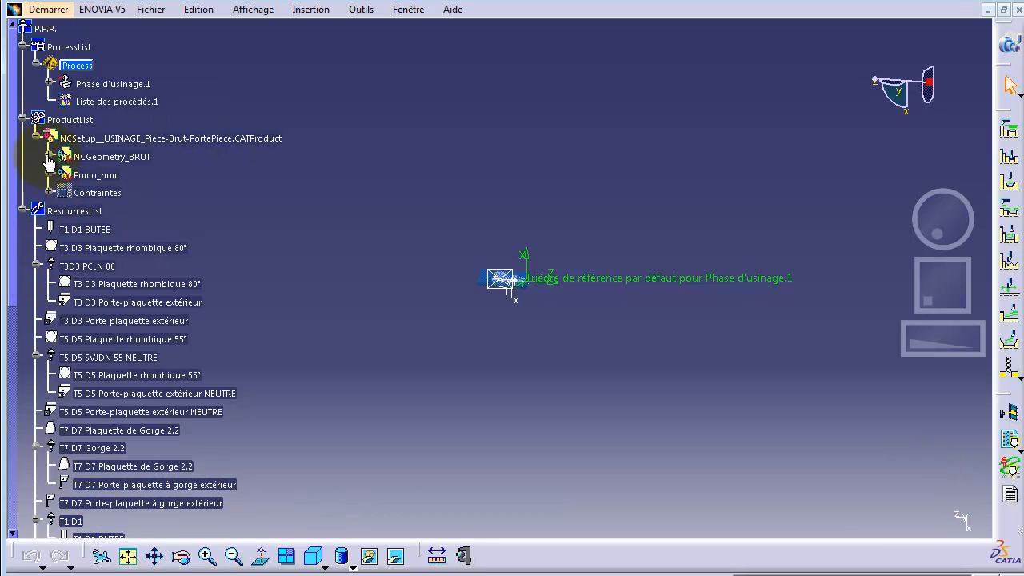
- Expand Pomo_nom in the product list and apply the saved camera view framing the part inside its stock
left_click(97, 178)
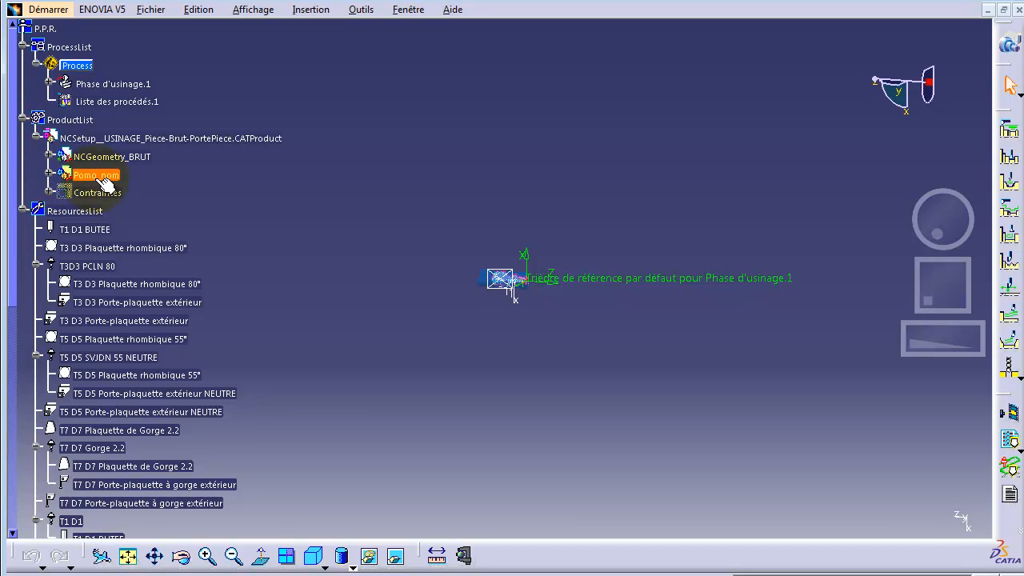
left_click(50, 174)
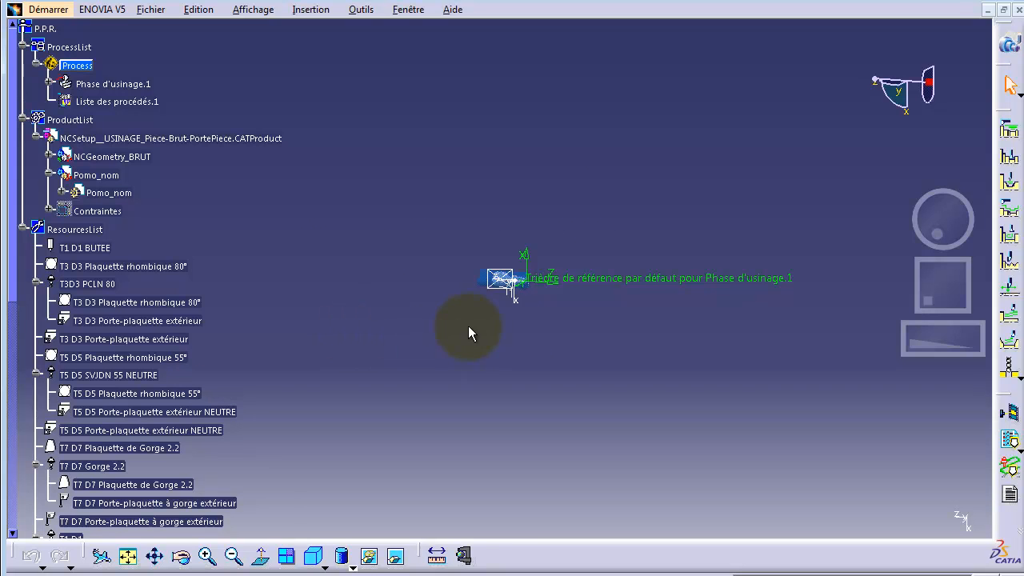
left_click_drag(921, 229, 899, 229)
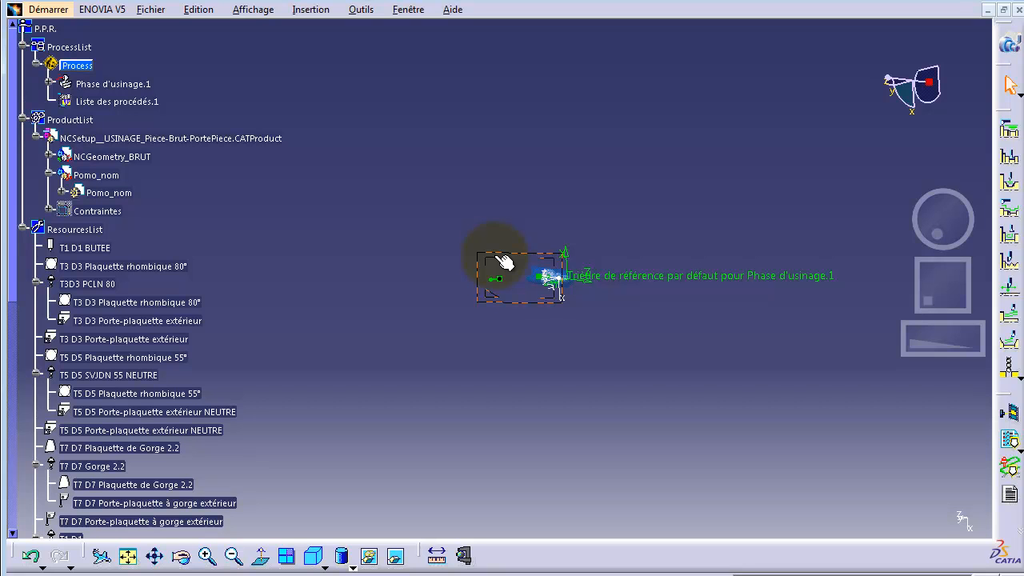
left_click(496, 256)
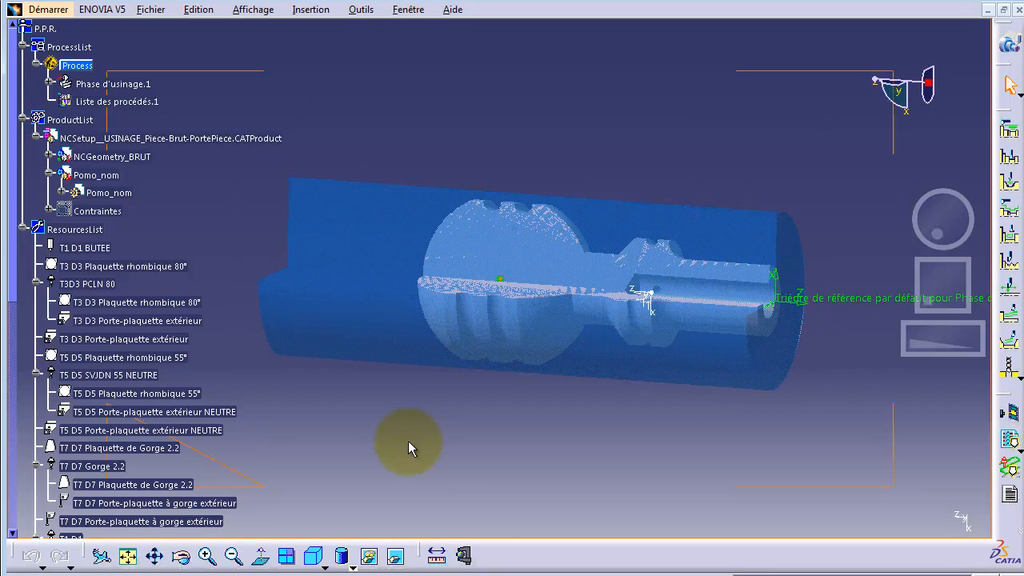
left_click(939, 472)
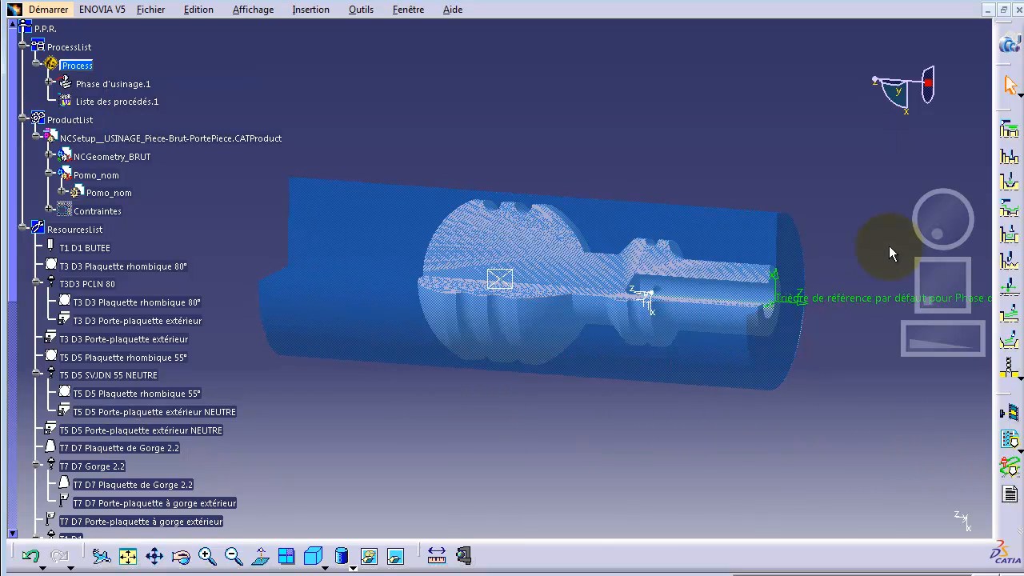
- Rotate the model slightly and recall the saved camera view using the camera symbol's frame
left_click_drag(936, 226, 931, 223)
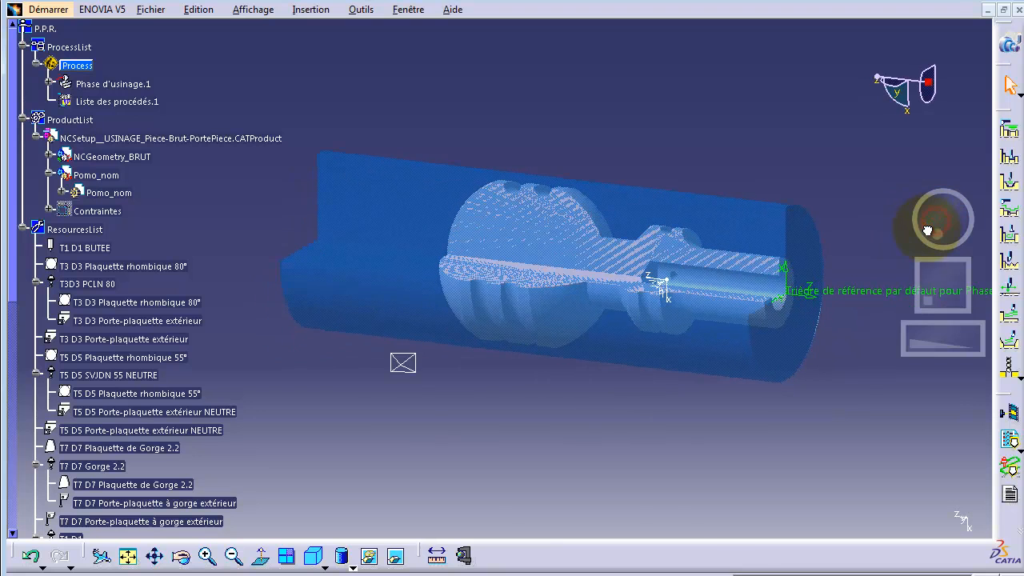
left_click(406, 364)
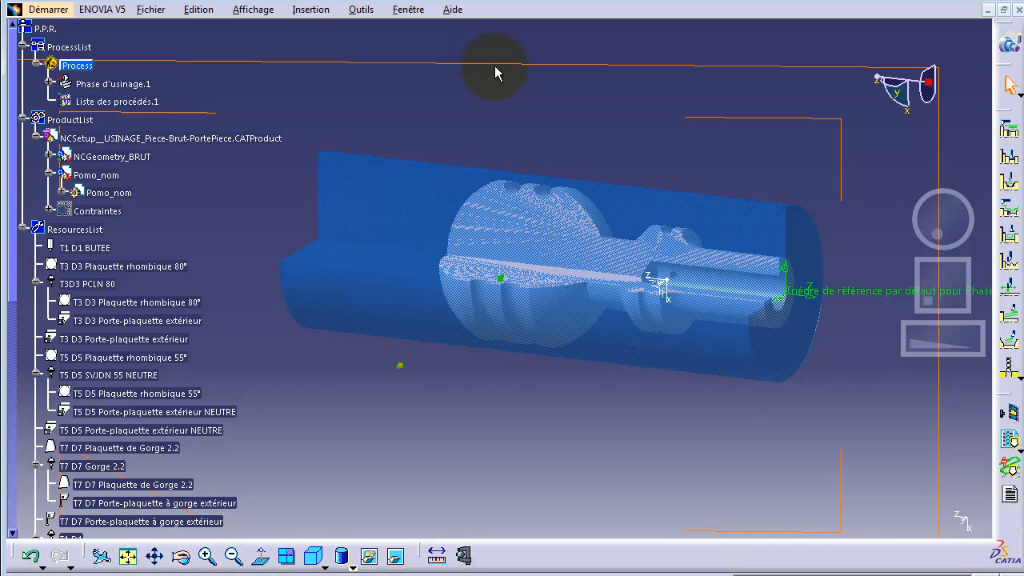
left_click(495, 64)
left_click(404, 363)
left_click(510, 65)
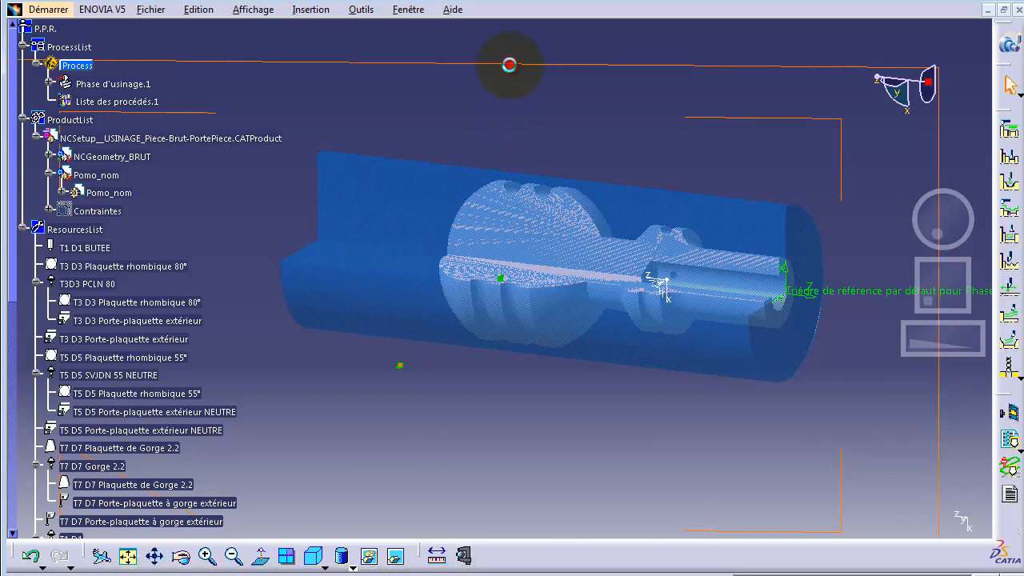
left_click(500, 448)
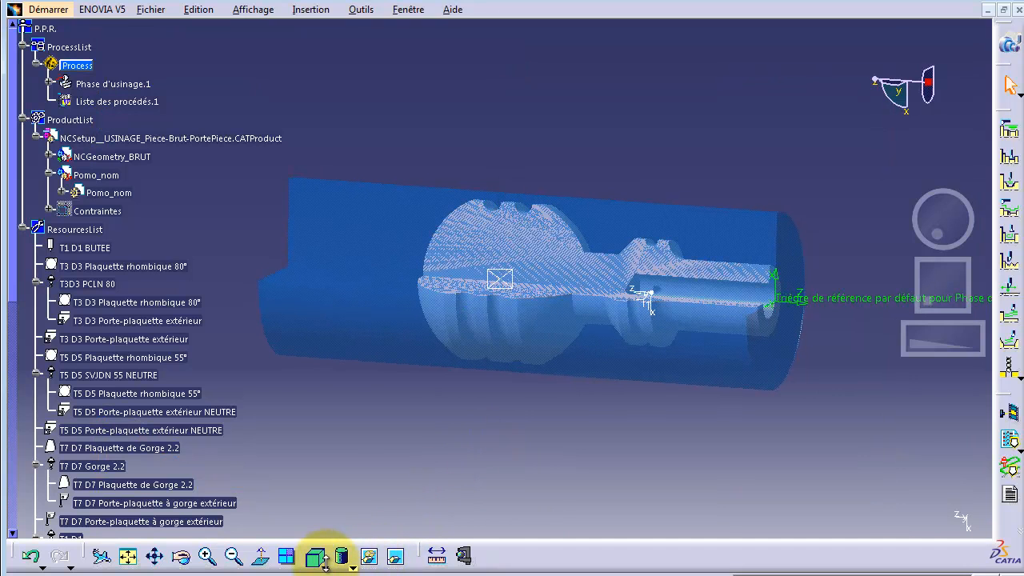
- Examine Camera 1 in the named views list and close the list without changes
left_click(350, 566)
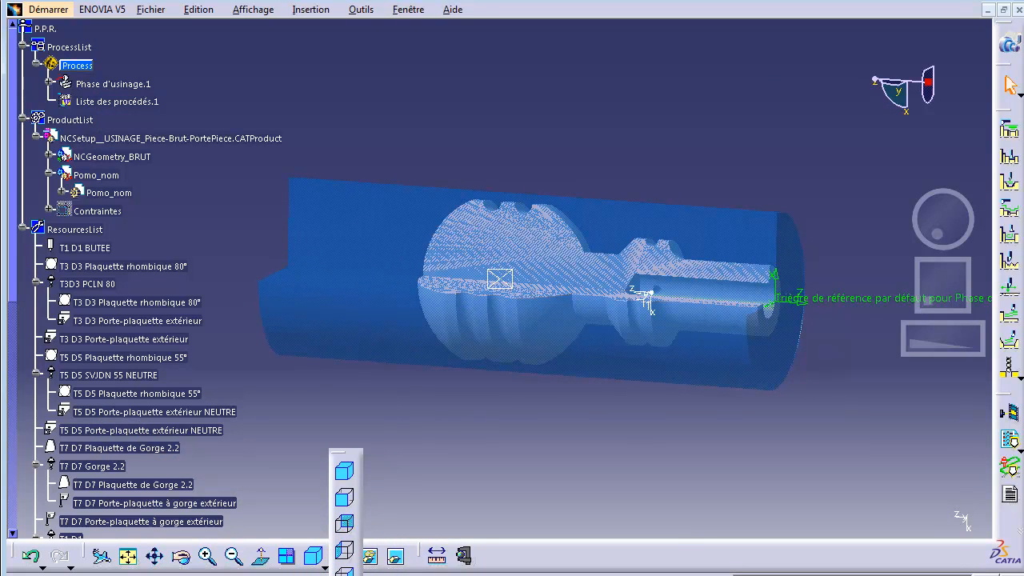
left_click(344, 574)
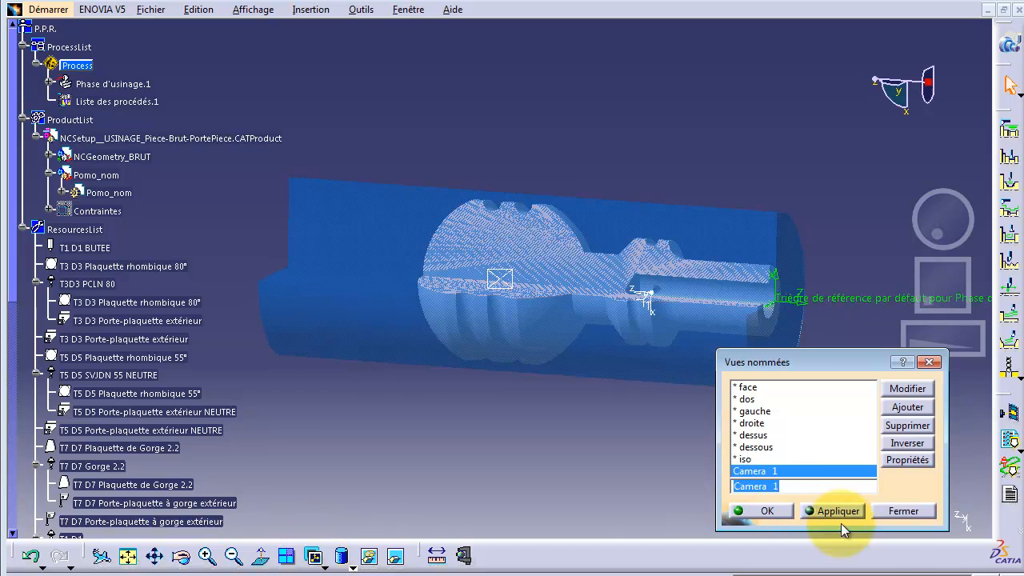
left_click(899, 509)
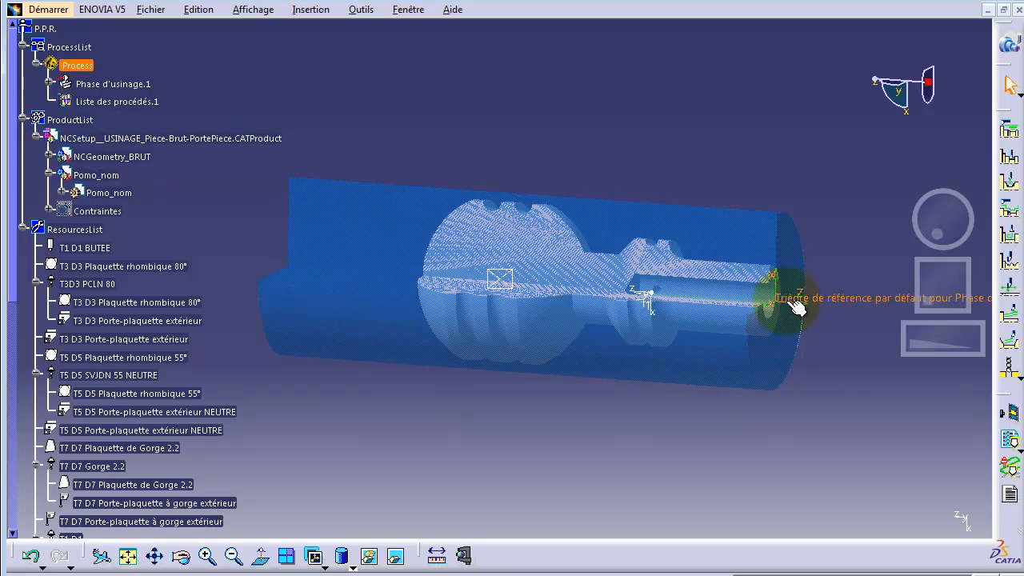
- Expand Phase d'usinage.1, switch to the open Pommeau process document and review the tool changes in its Programme de fabrication.1
left_click(52, 83)
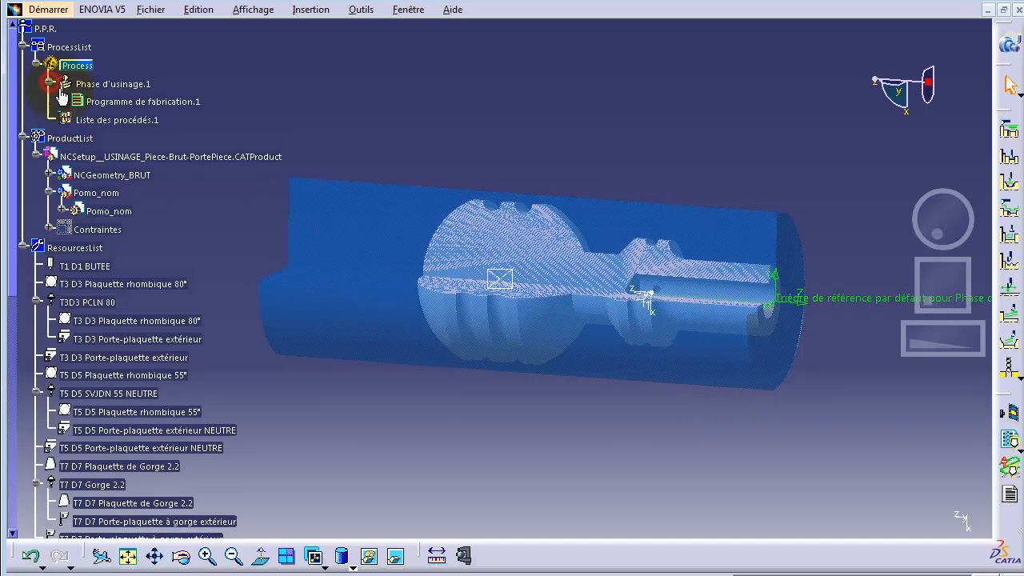
left_click(112, 102)
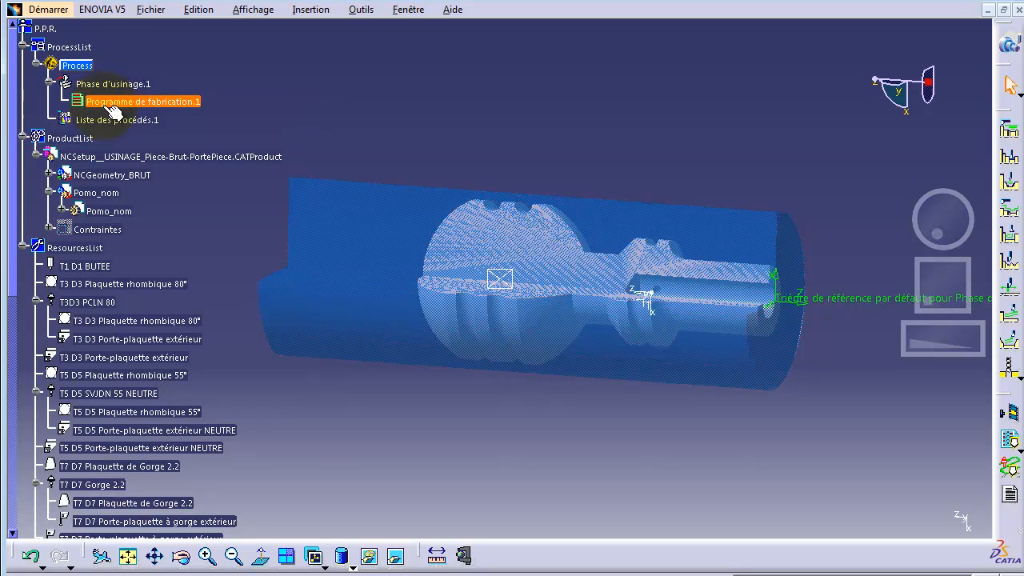
left_click(416, 9)
left_click(446, 113)
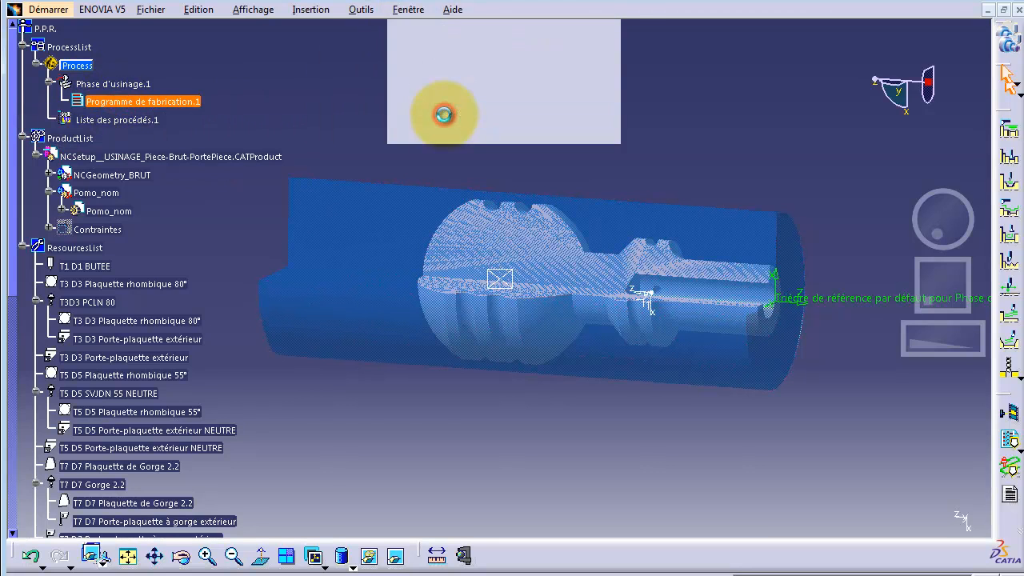
left_click(59, 100)
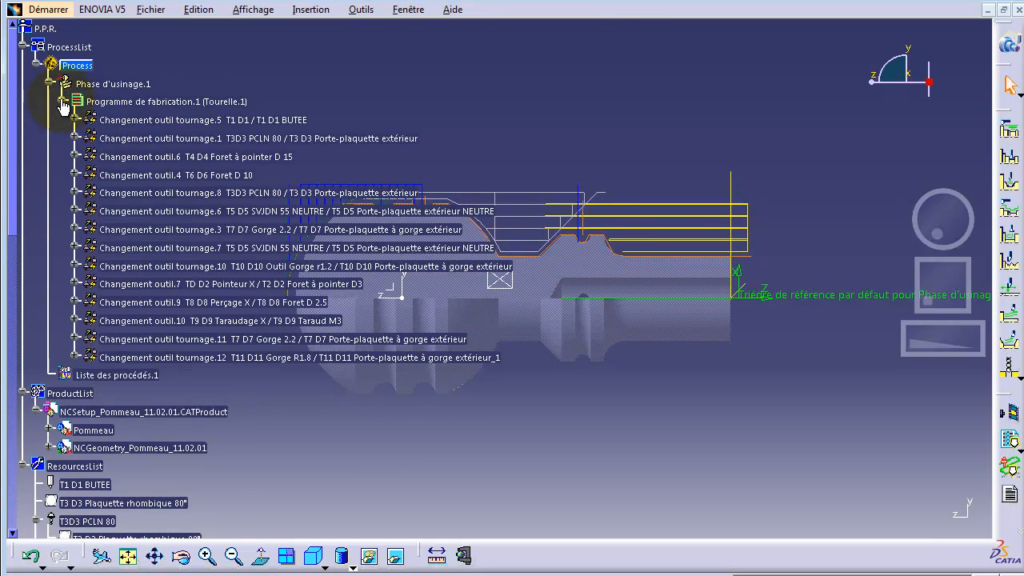
left_click(62, 102)
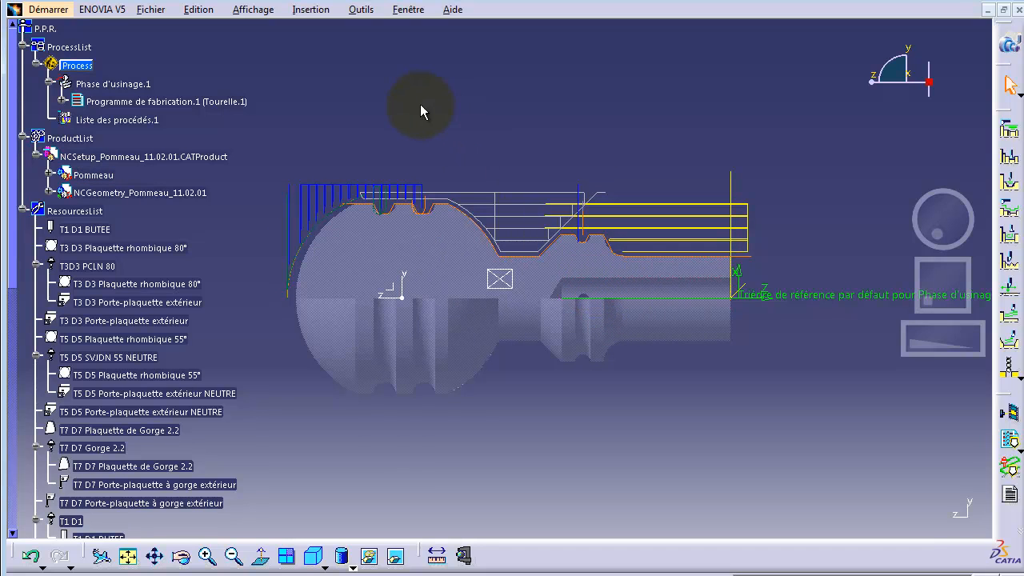
- Disable the display of toolpaths for the current Phase d'Usinage in the machining operation options
left_click(361, 10)
left_click(389, 149)
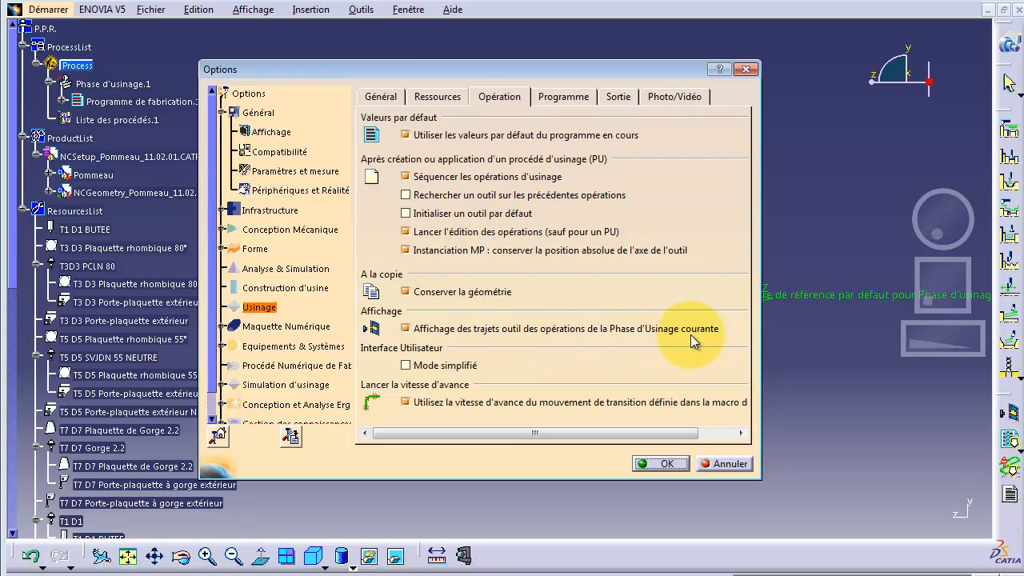
left_click(407, 330)
left_click(656, 463)
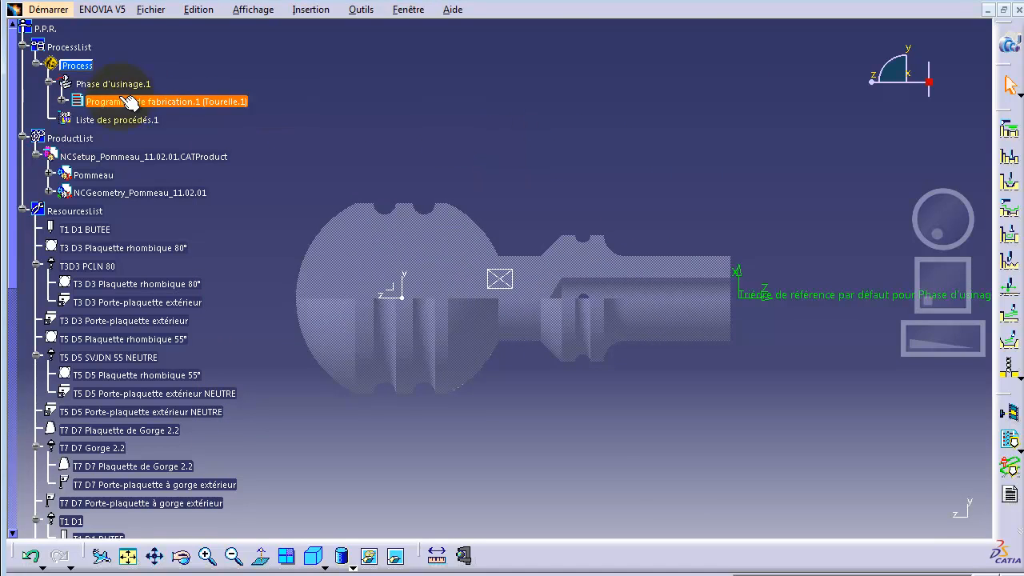
- Expand Programme de fabrication.1 and its T1 D1 BUTEE tool change, and select the Pointage.1 operation
left_click(61, 101)
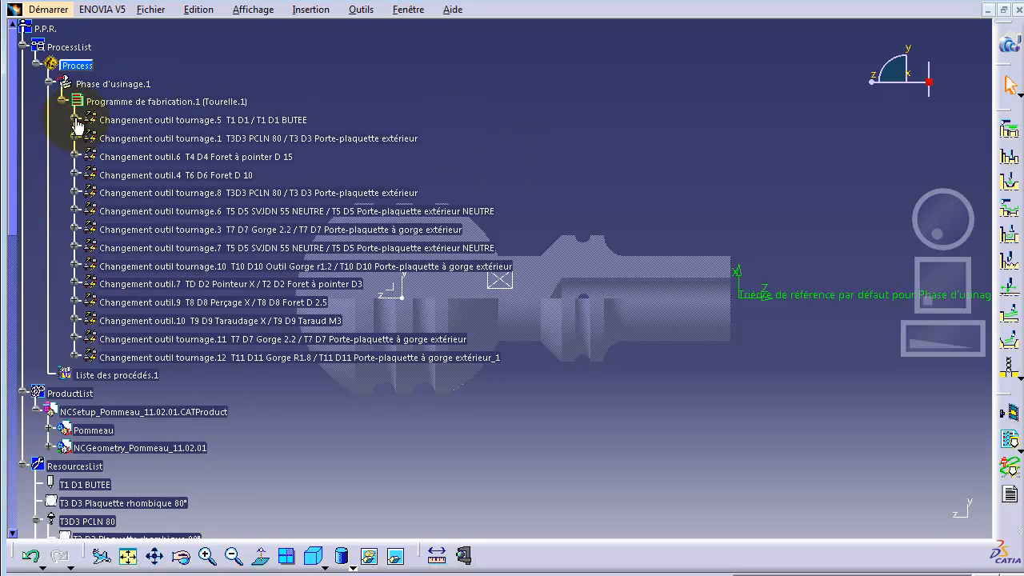
left_click(75, 119)
left_click(141, 138)
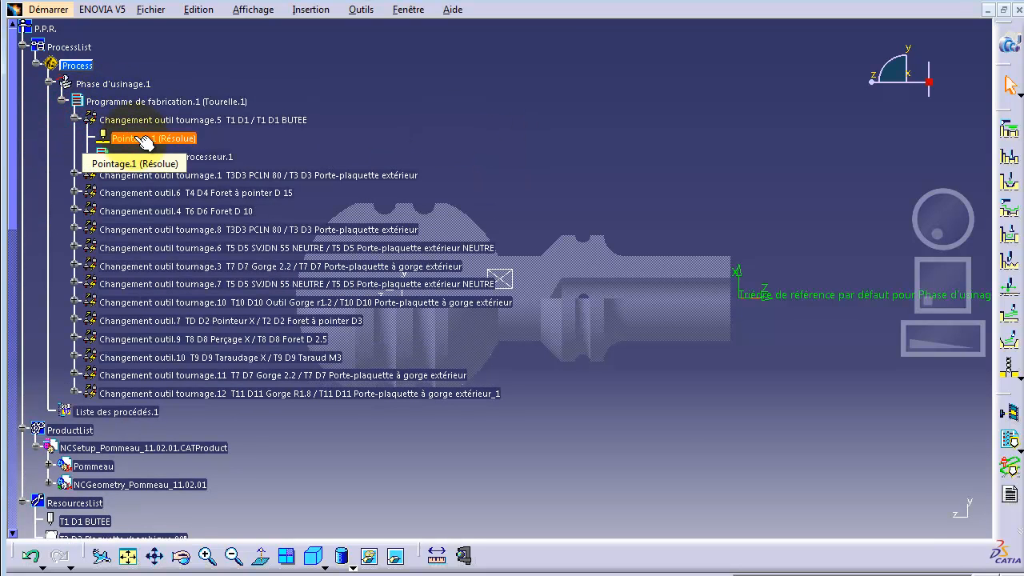
left_click(149, 122)
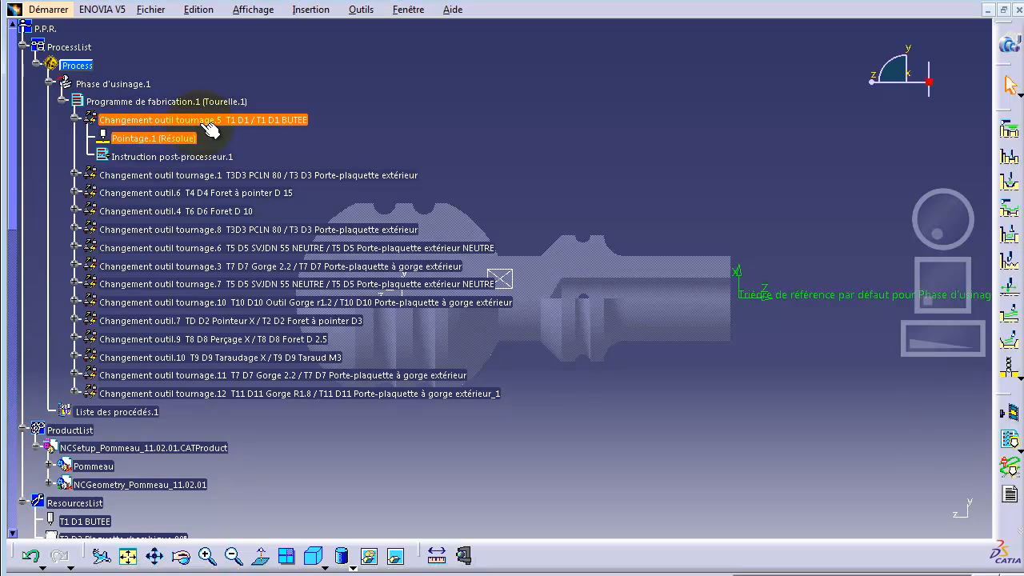
left_click(187, 140)
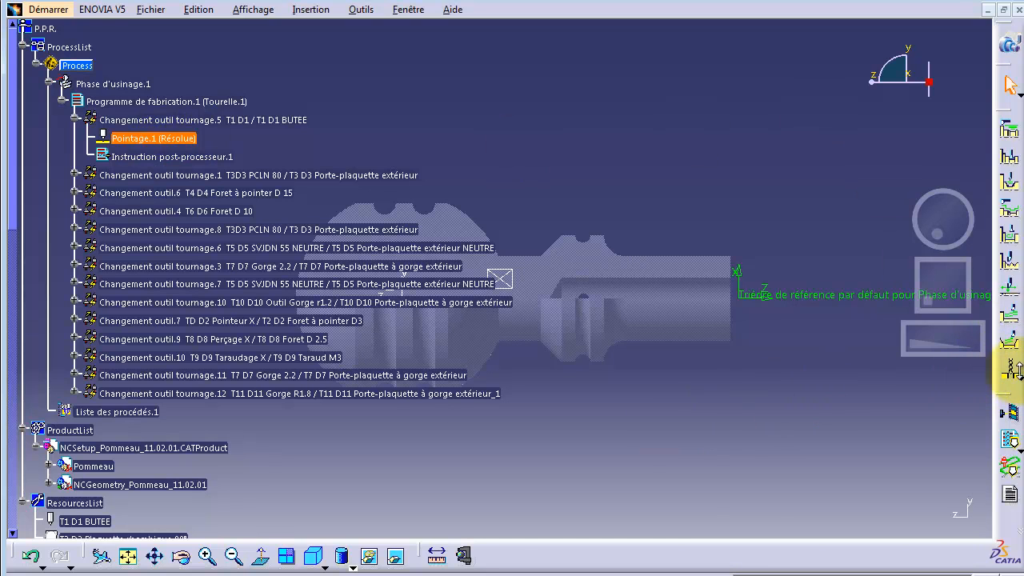
- Show the available axial machining operations, review the machining strategy of Pointage.1 and close its definition
left_click(1013, 370)
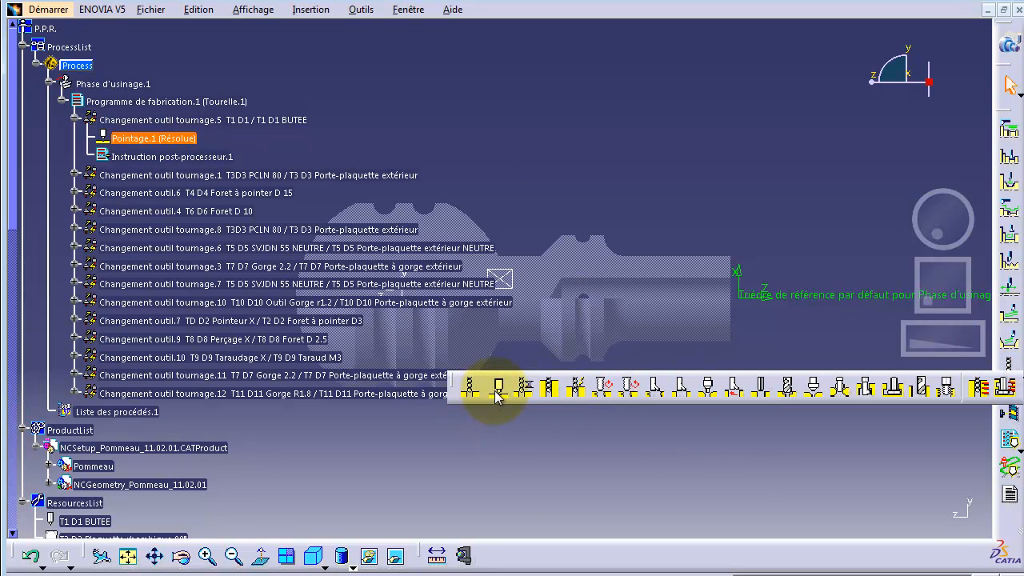
double_click(179, 140)
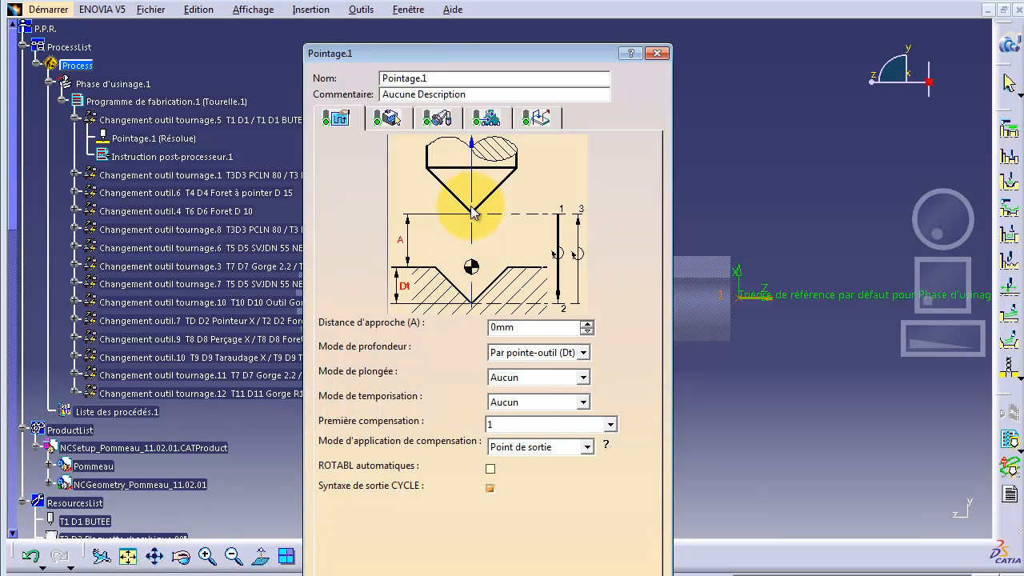
left_click(657, 54)
- Examine the contents of Instruction post-processeur.1 under the T1 D1 BUTEE tool change and close its definition
double_click(183, 157)
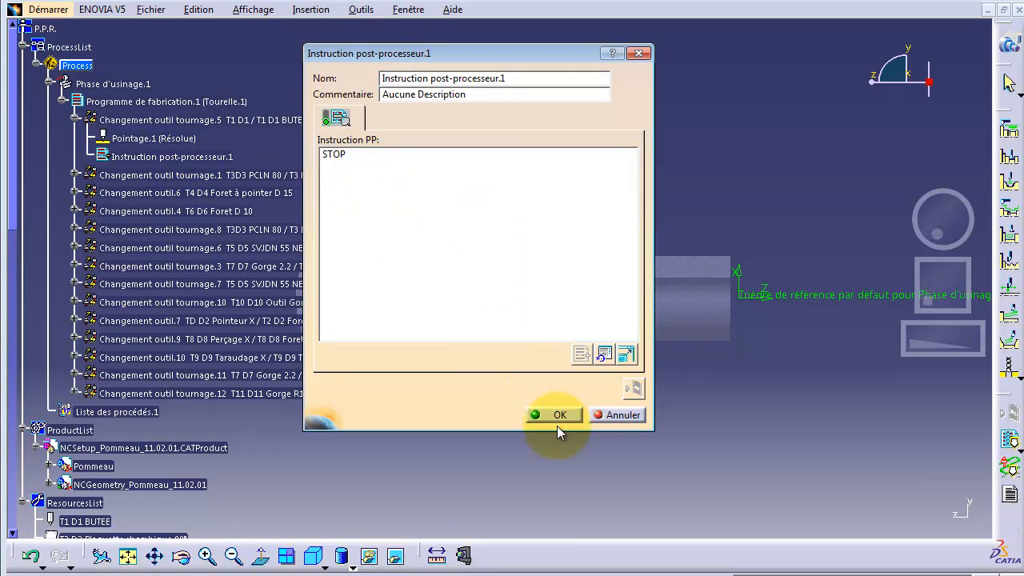
left_click(558, 415)
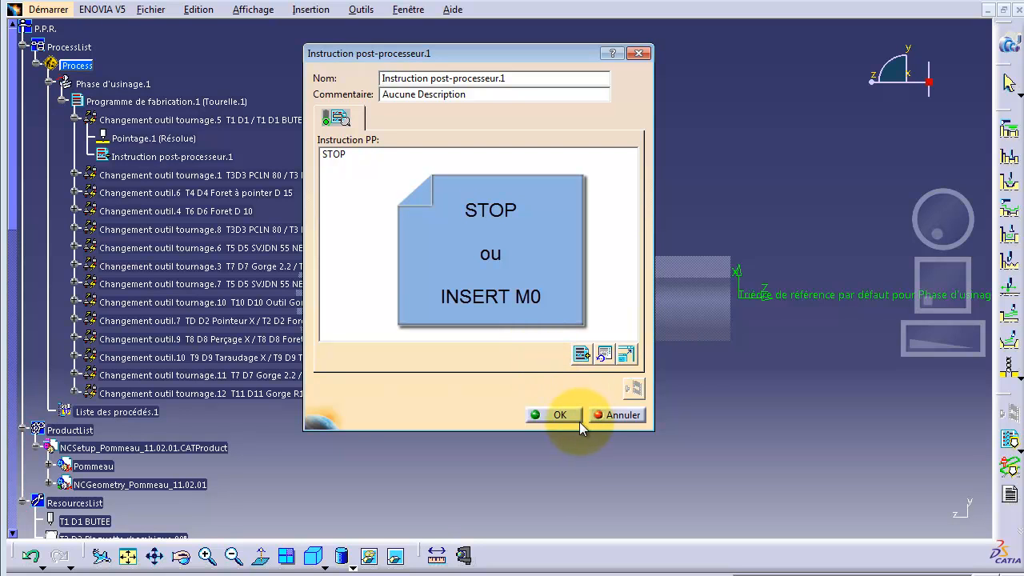
left_click(560, 414)
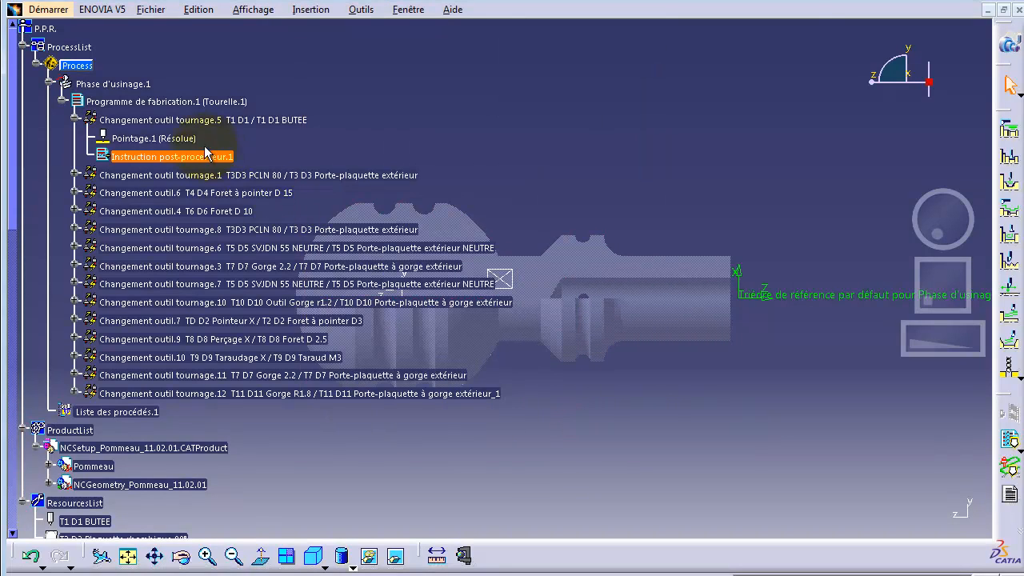
- Reopen the Pointage.1 definition and examine its approach distance and the point that locates the operation on the part
double_click(183, 137)
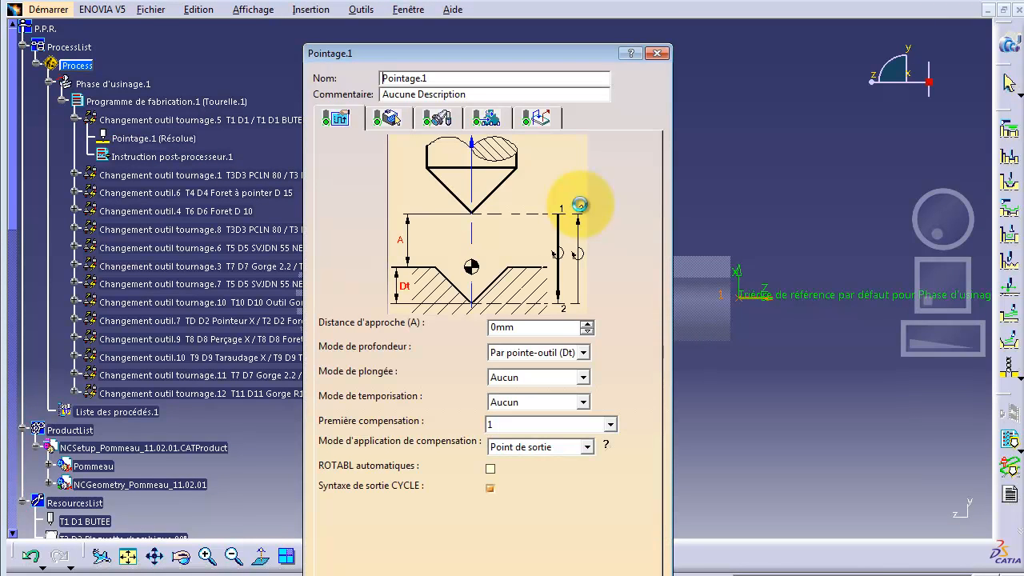
double_click(532, 328)
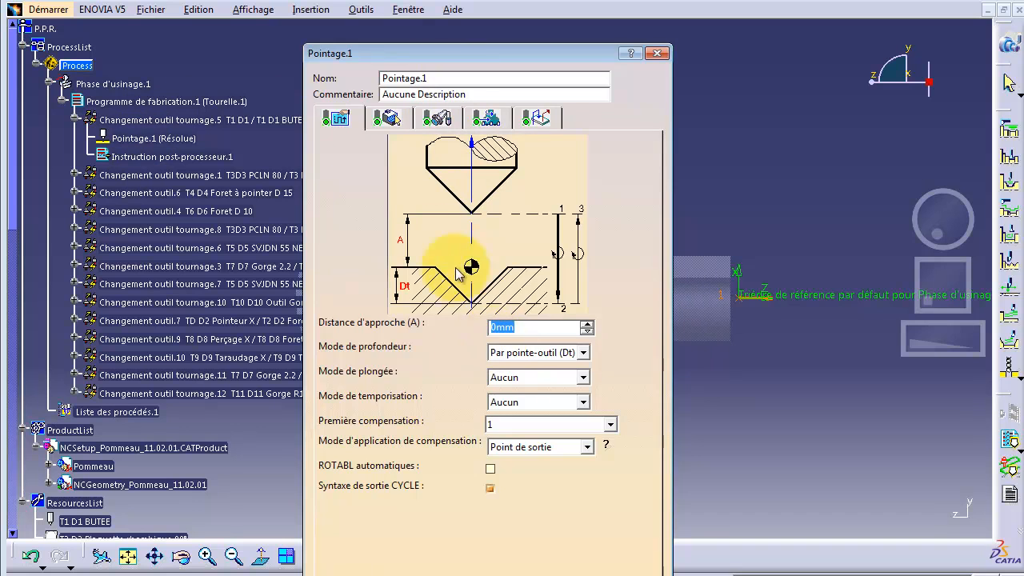
left_click(388, 118)
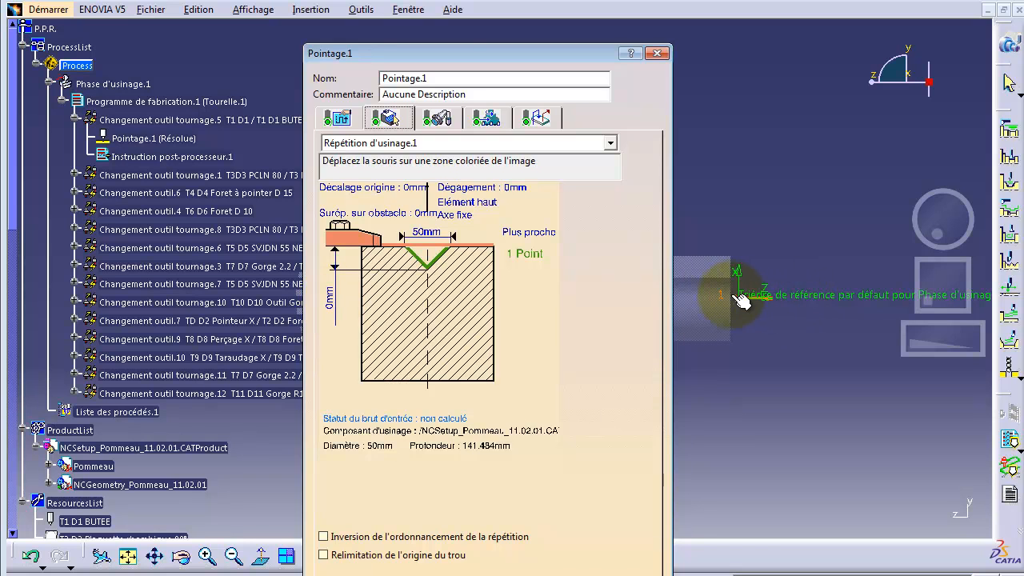
- Examine the T1 D1 BUTEE tool of Pointage.1, including its cutting angle, detailed geometry and compensation points
left_click(437, 118)
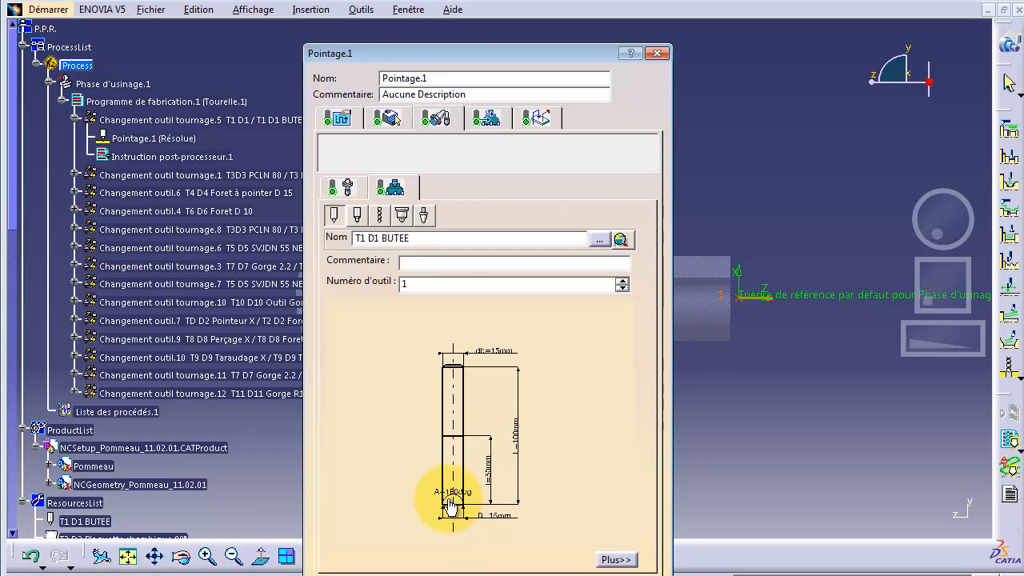
double_click(458, 500)
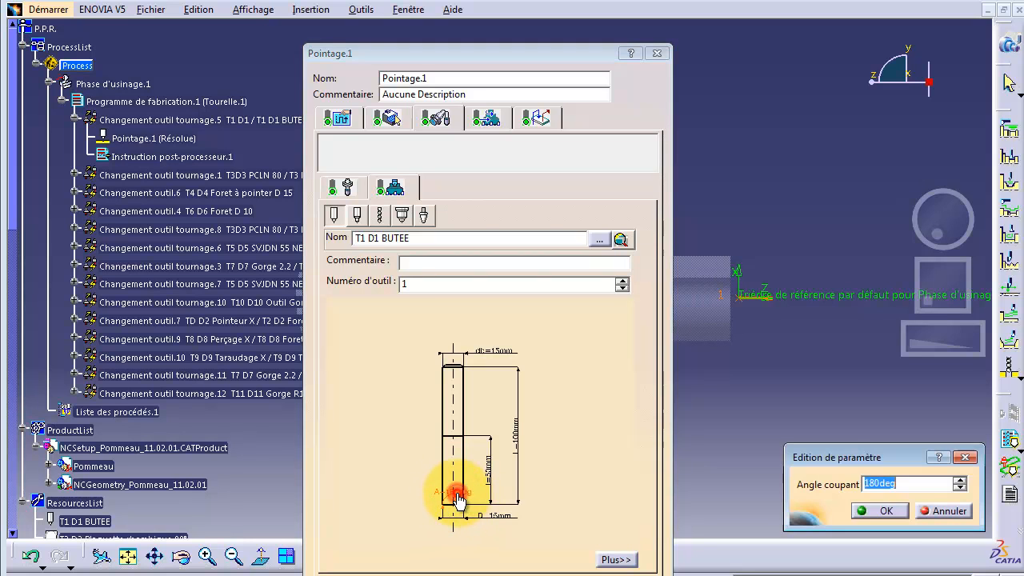
left_click(892, 507)
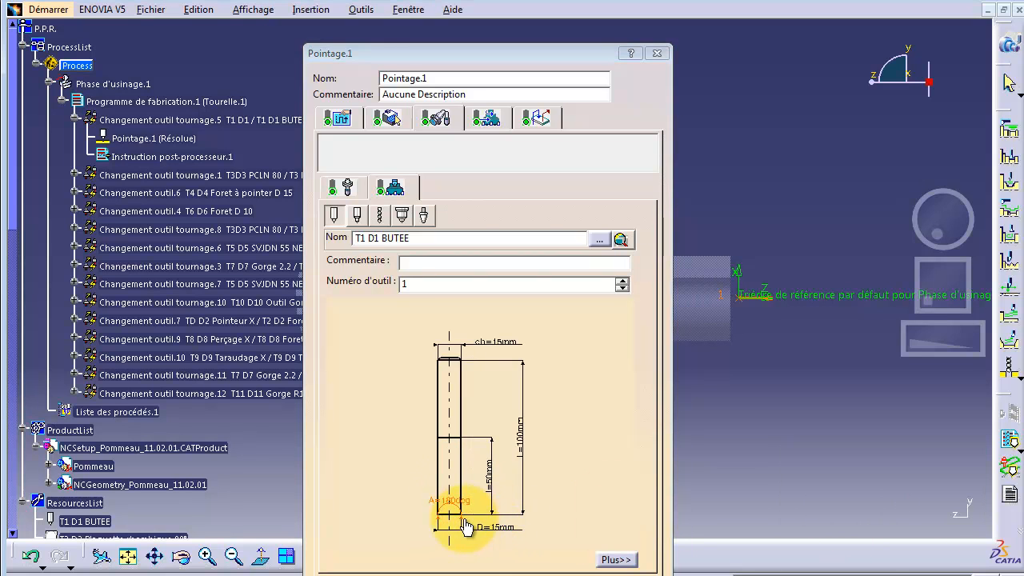
left_click(616, 559)
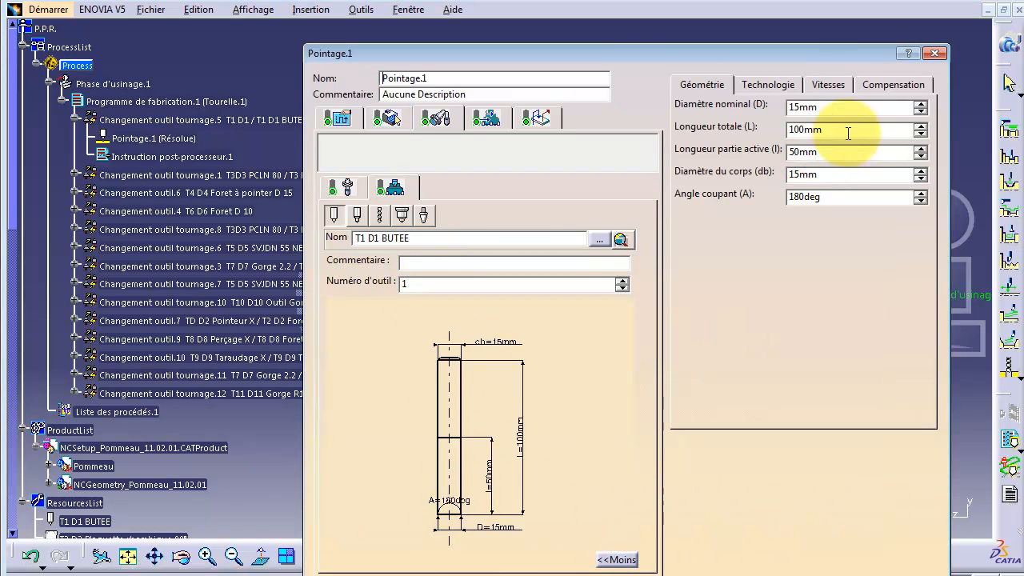
left_click(880, 85)
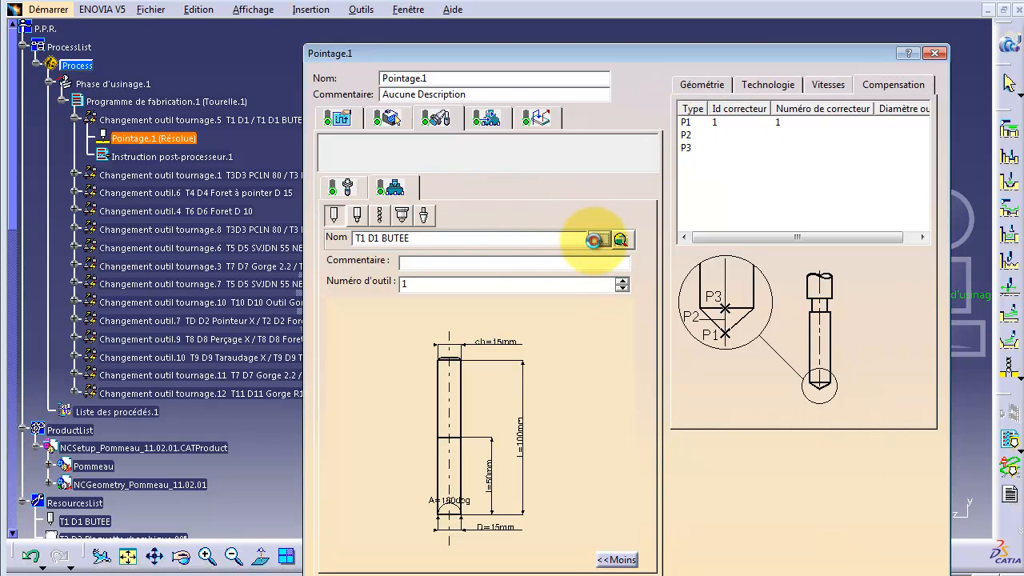
- Replace the tool of Pointage.1 with T4 D4 Foret à pointer D 15, and assign T1 D1 BUTEE back to it
left_click(594, 240)
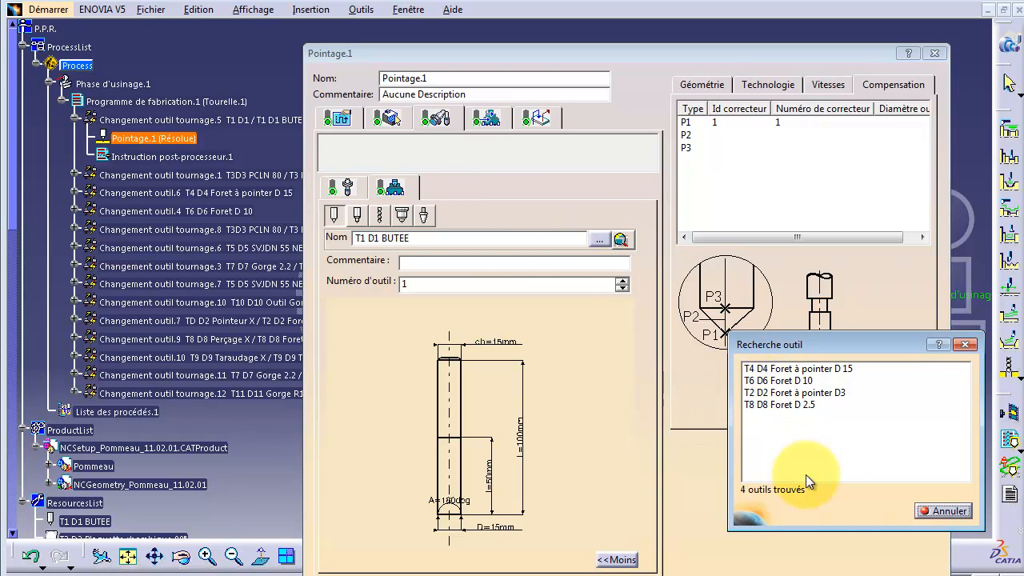
left_click(764, 369)
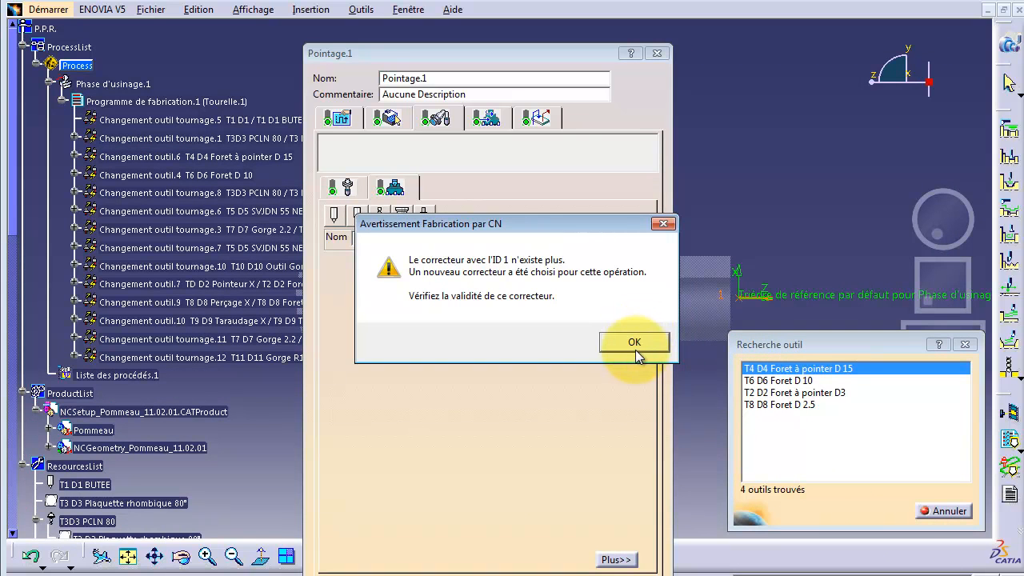
left_click(634, 344)
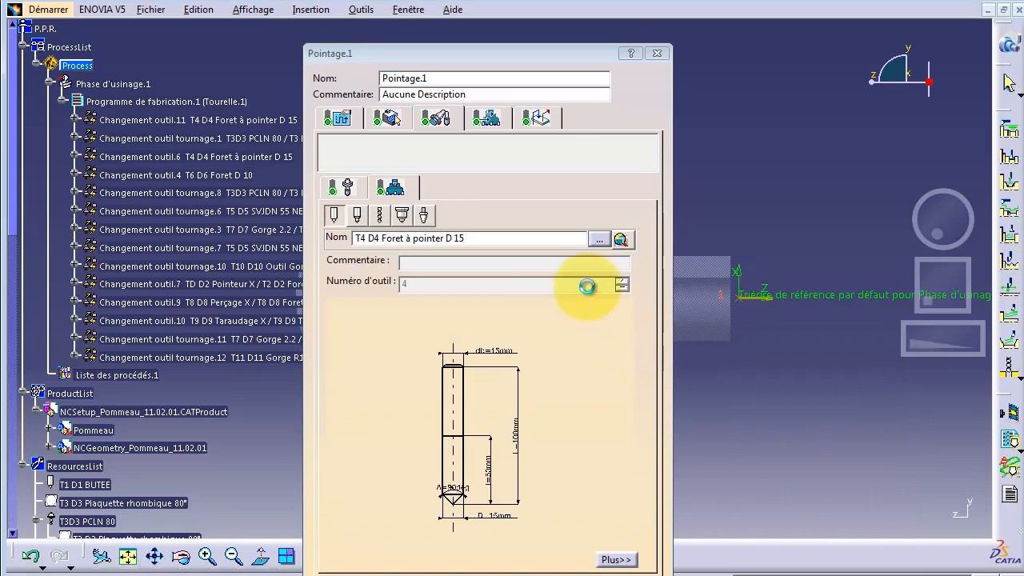
left_click(599, 240)
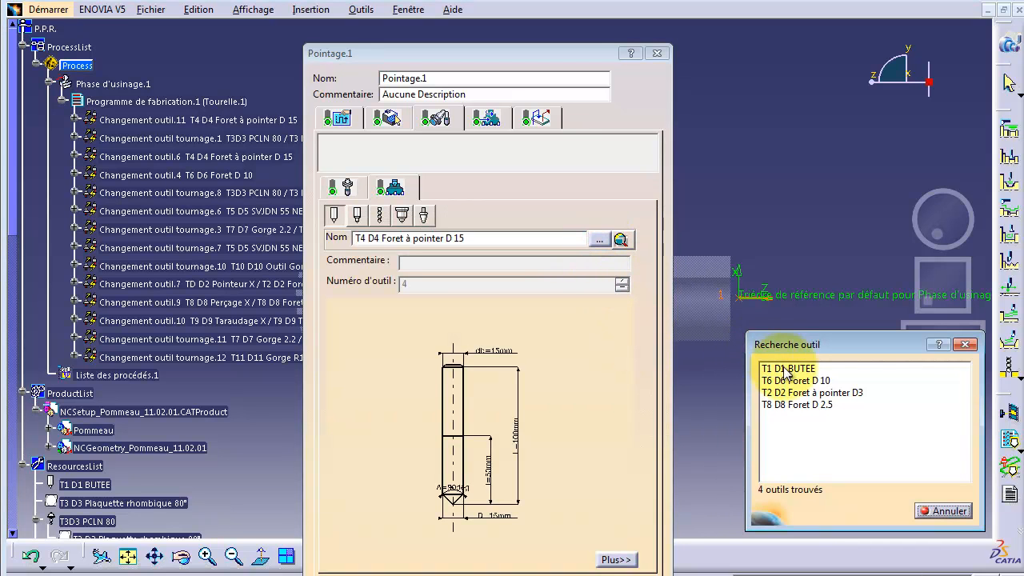
left_click(788, 369)
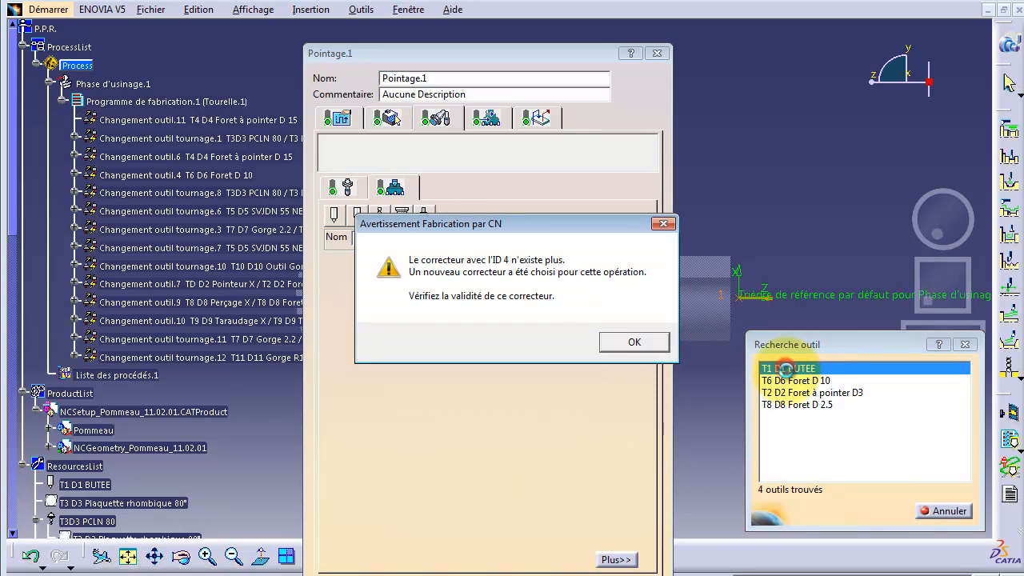
left_click(636, 342)
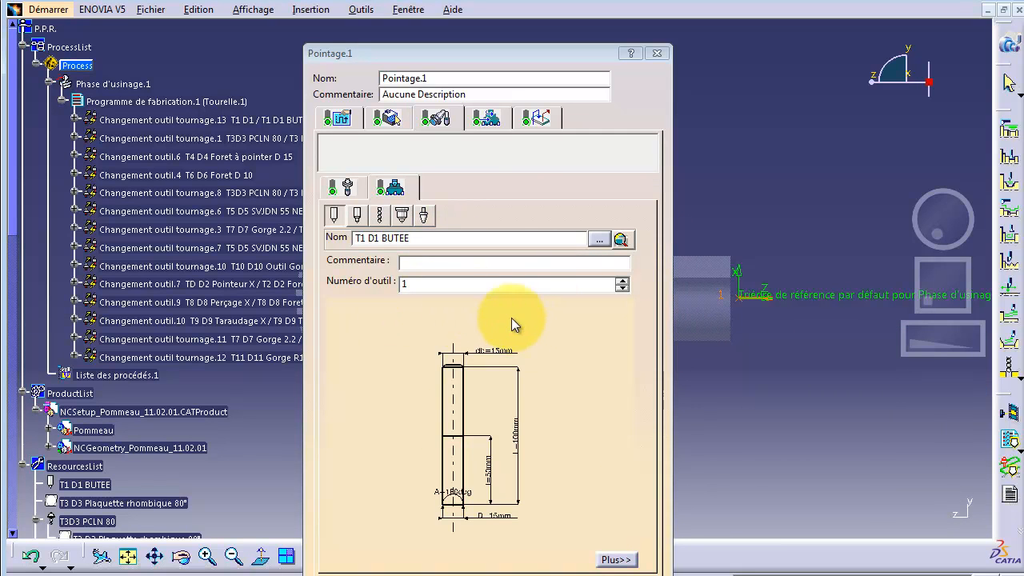
- Compare the T1 D1 tool assembly of Pointage.1 with its T1 D1 BUTEE tool and check the assembly's Pilotage option
left_click(345, 189)
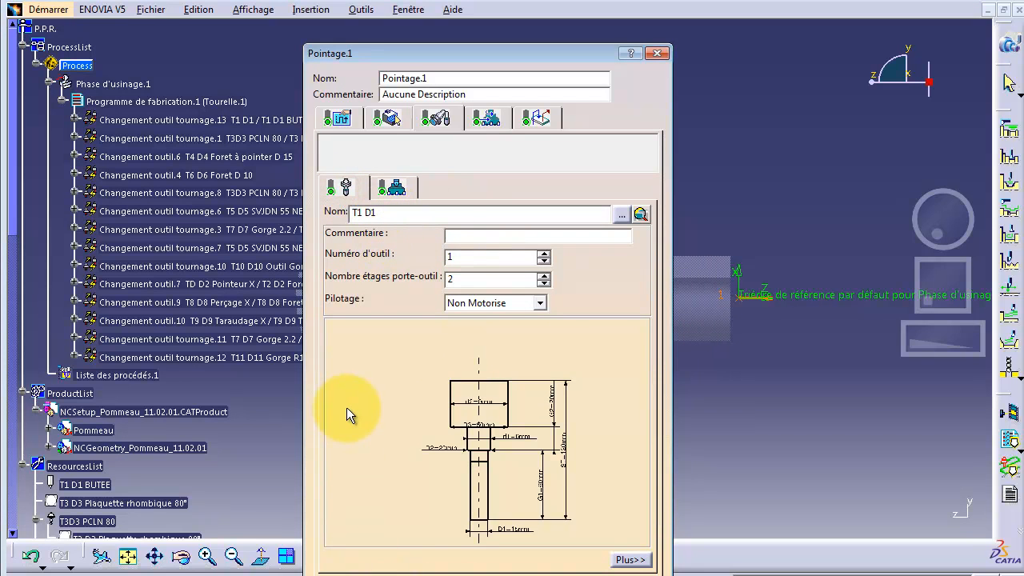
left_click(393, 187)
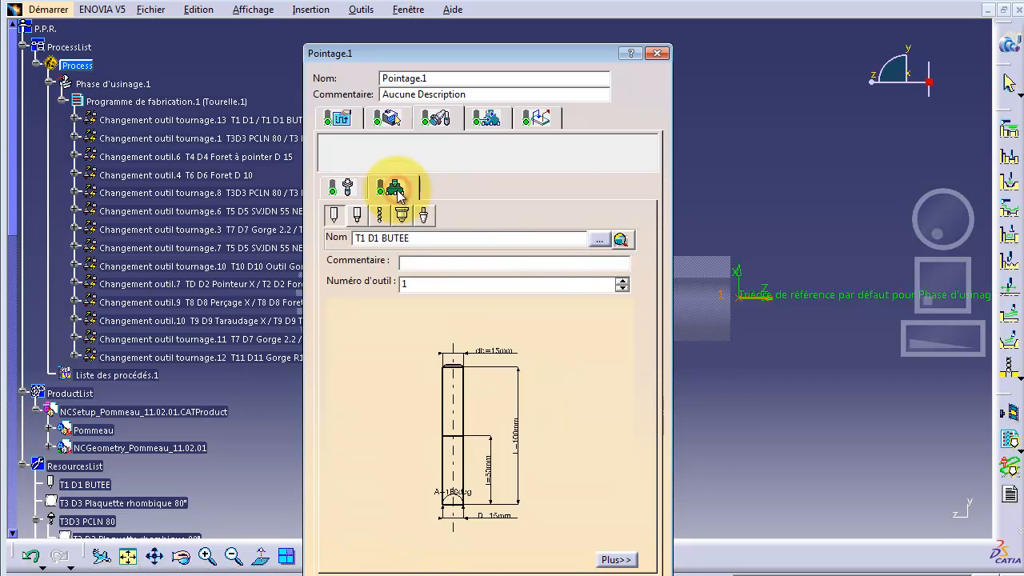
left_click(343, 189)
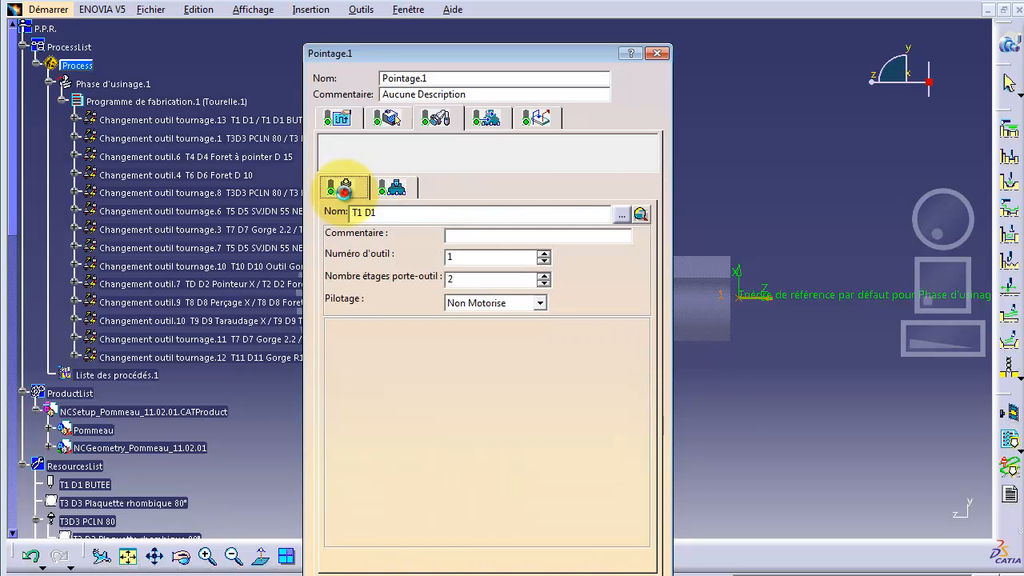
left_click(390, 188)
left_click(345, 188)
left_click(390, 187)
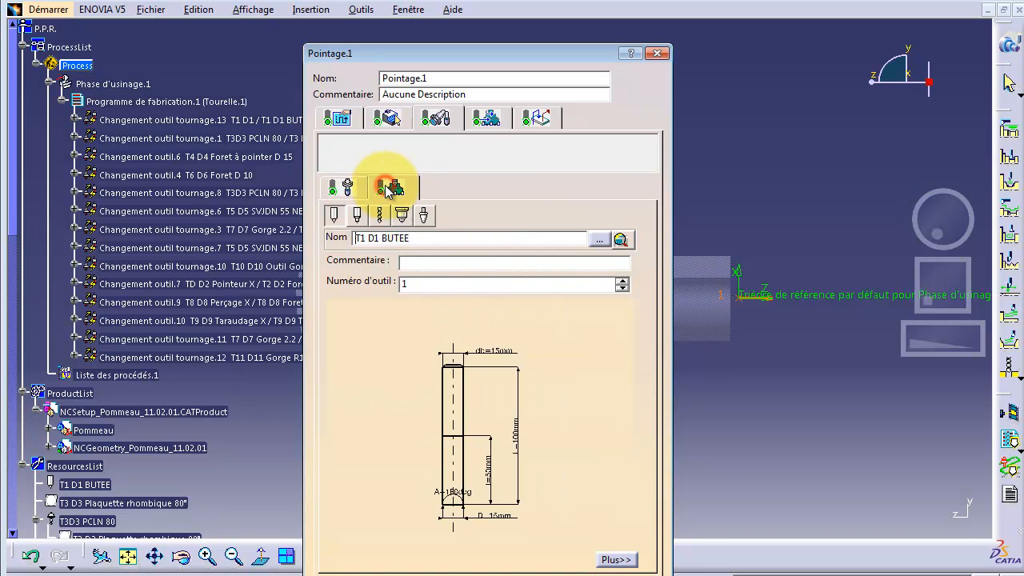
left_click(343, 187)
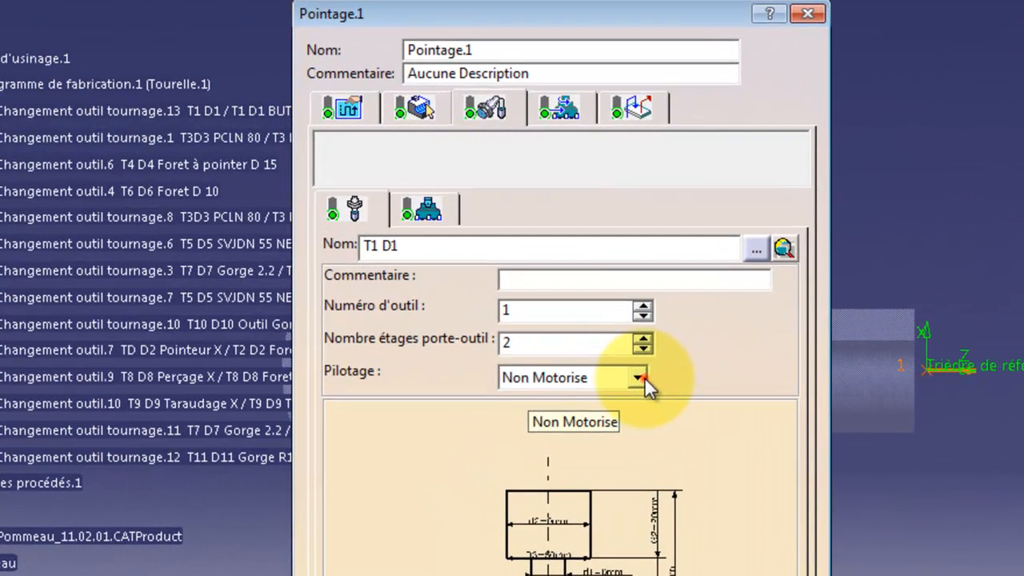
left_click(541, 303)
left_click(644, 377)
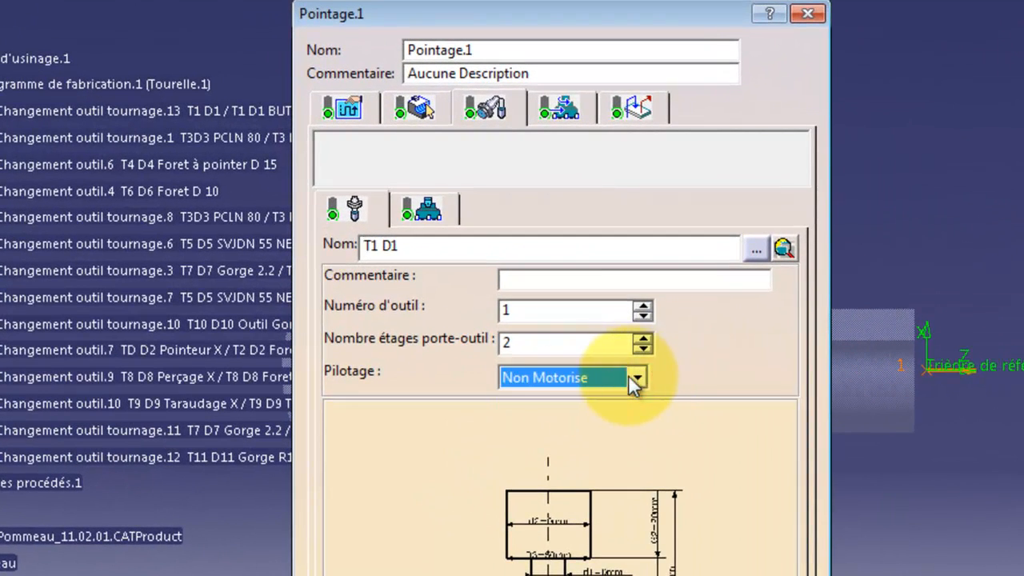
left_click(424, 208)
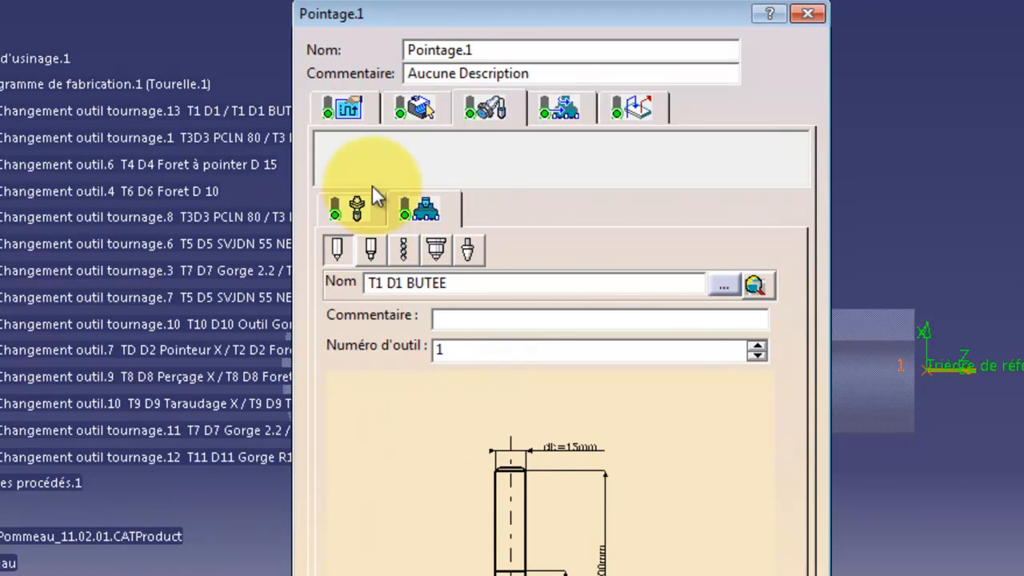
- Review the feeds and speeds of Pointage.1 and the PP words of its Approche macro, and close the definition
left_click(562, 109)
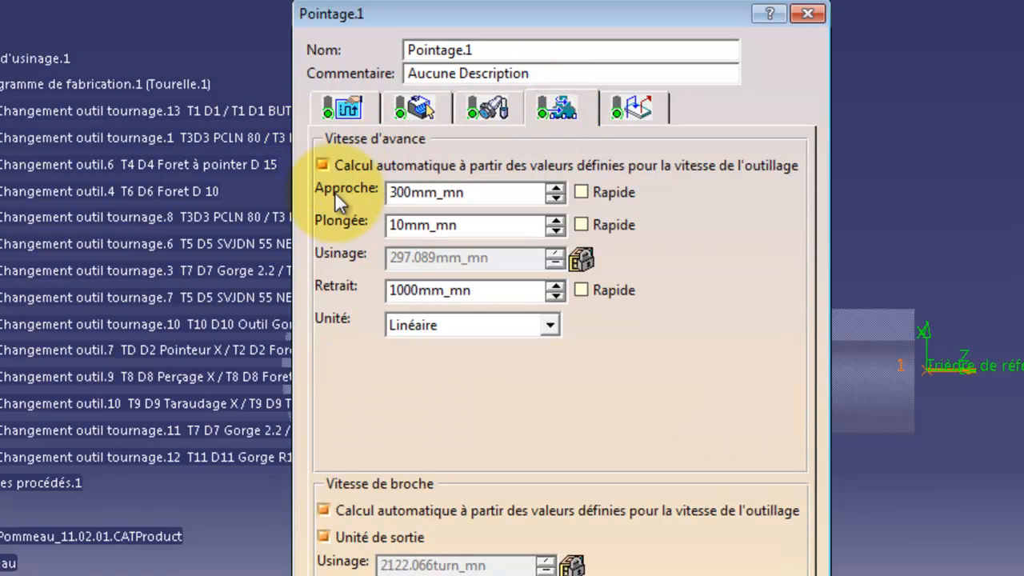
left_click(632, 106)
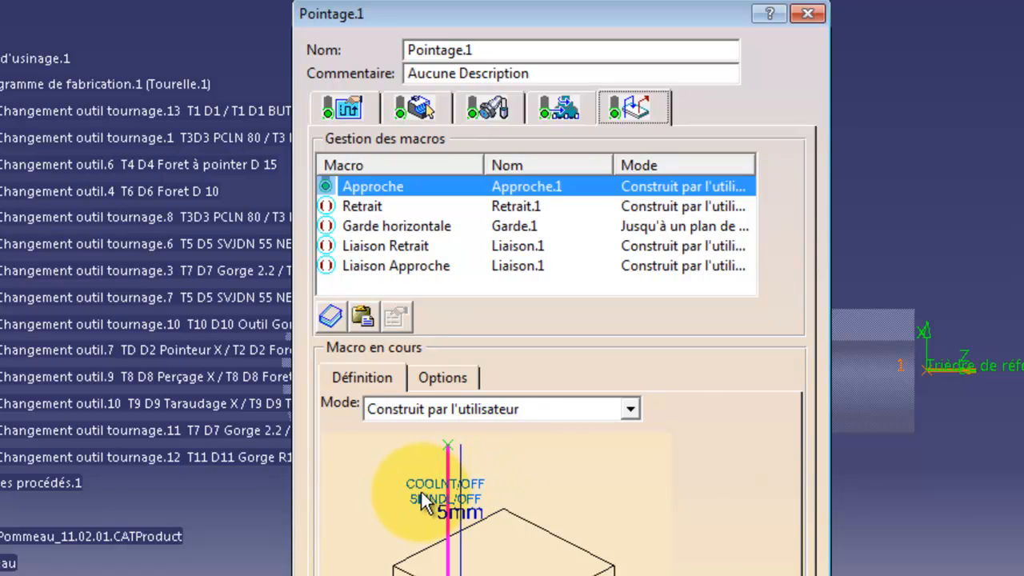
left_click(448, 440)
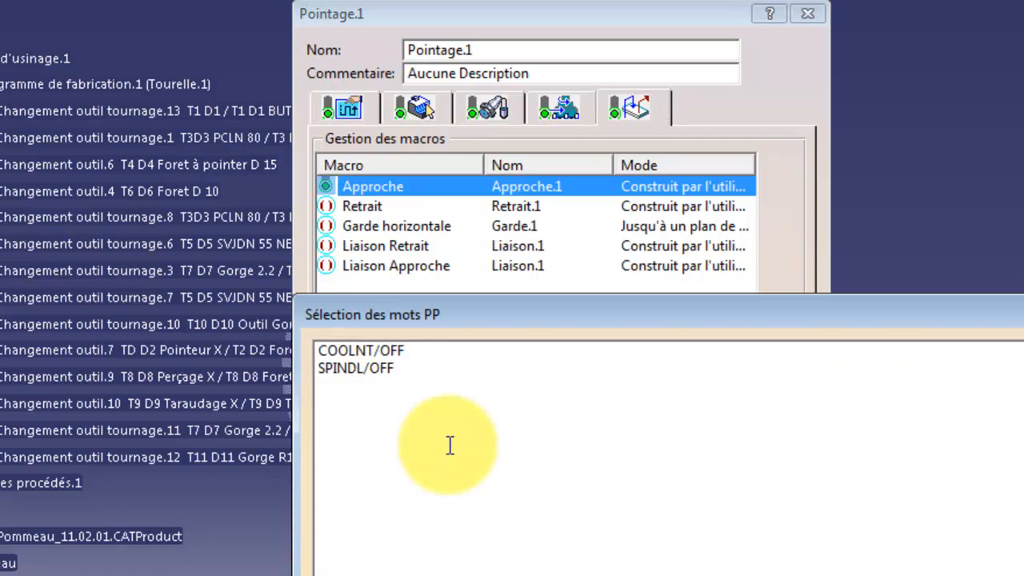
left_click(400, 366)
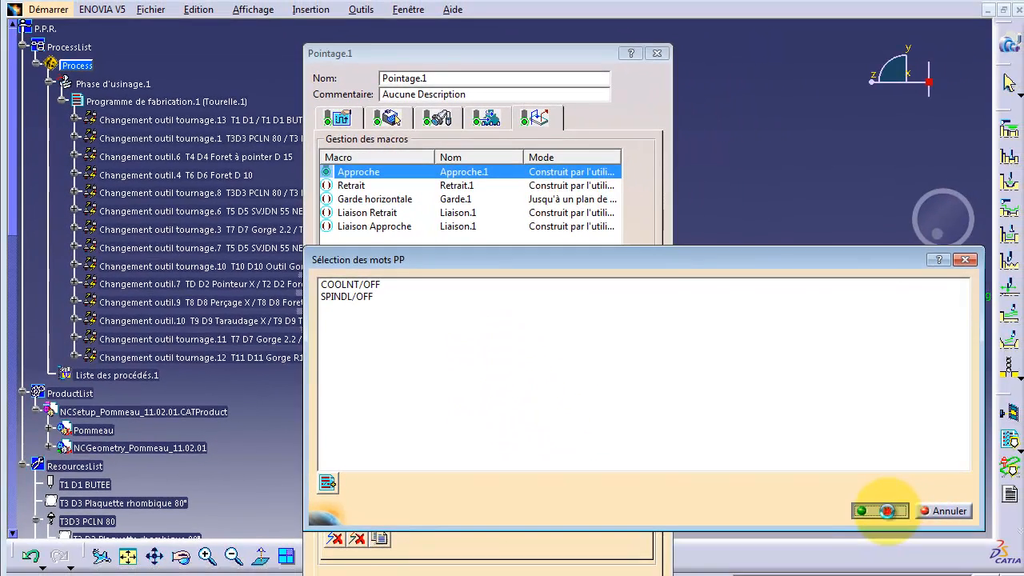
left_click(888, 511)
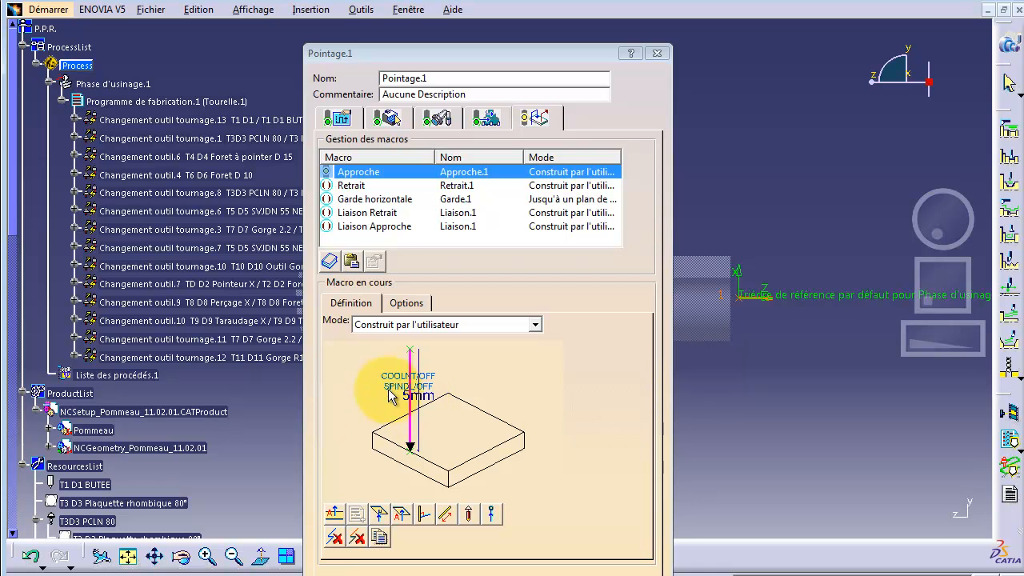
left_click(346, 122)
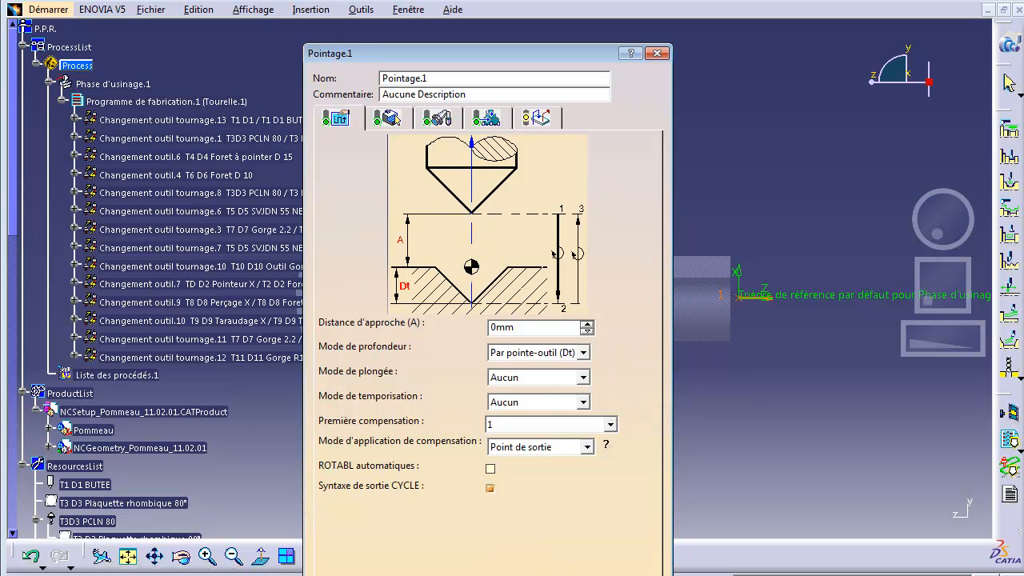
key("Escape")
- Switch to the Process-Pomo document and insert a Pointage operation under Programme de fabrication.1
left_click(408, 10)
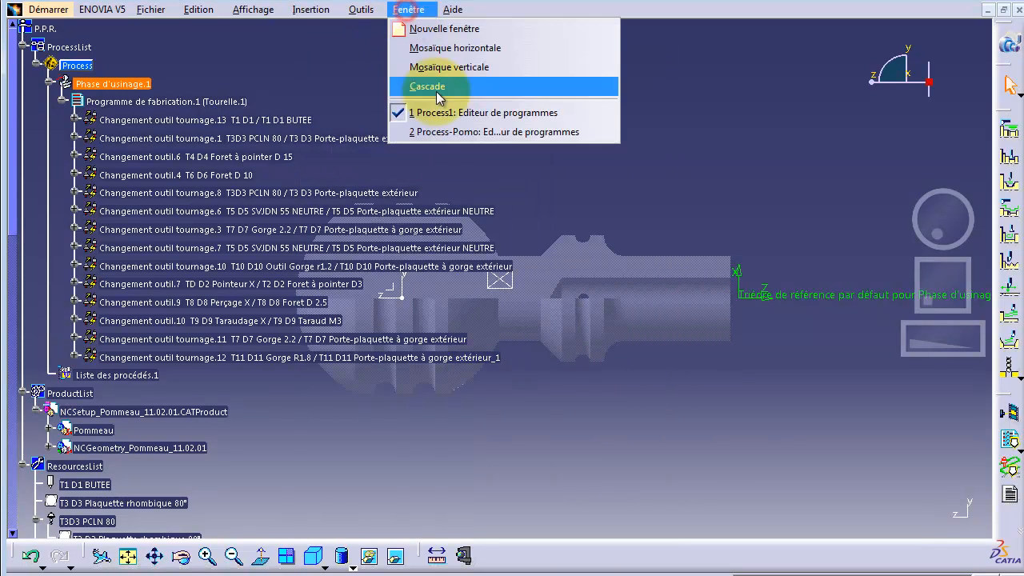
left_click(444, 131)
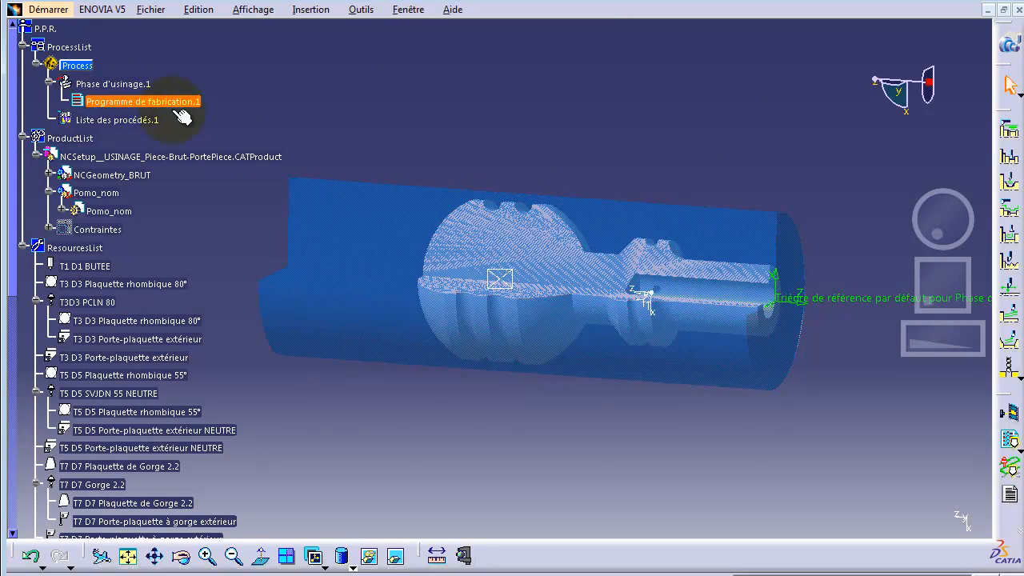
left_click(1018, 375)
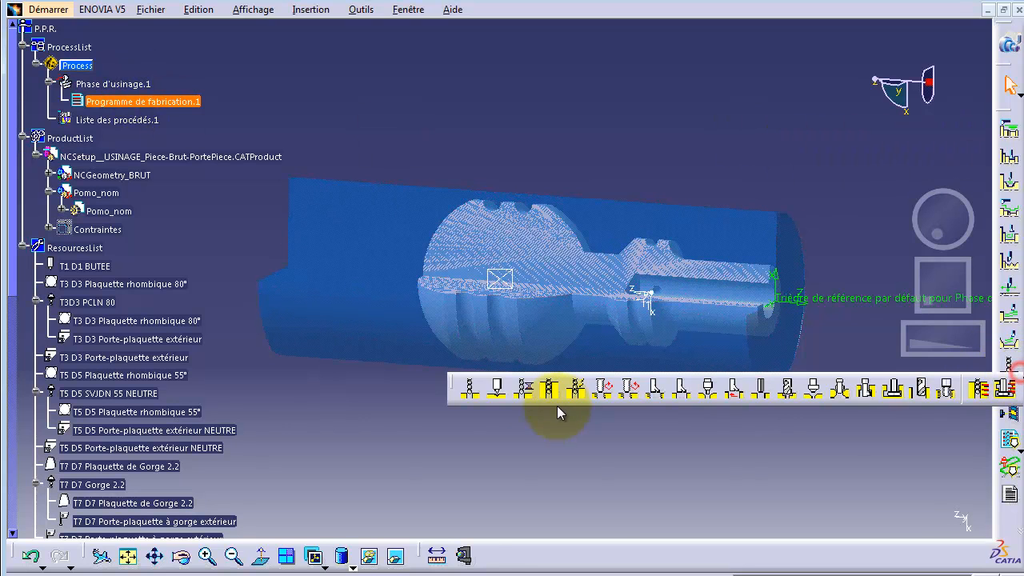
left_click(498, 389)
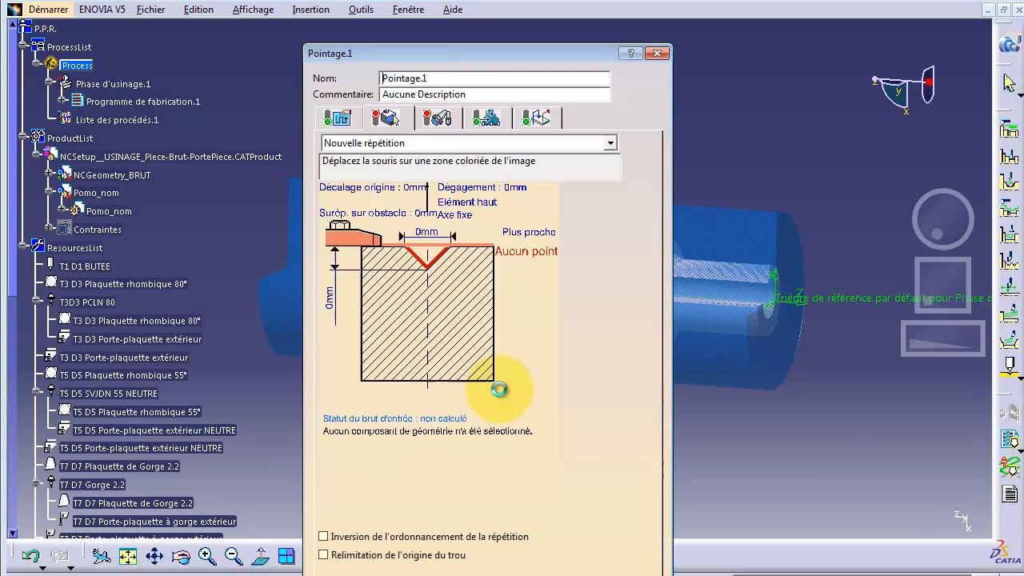
- Assign the existing T1 D1 BUTEE tool to the new Pointage.1 operation
left_click(436, 118)
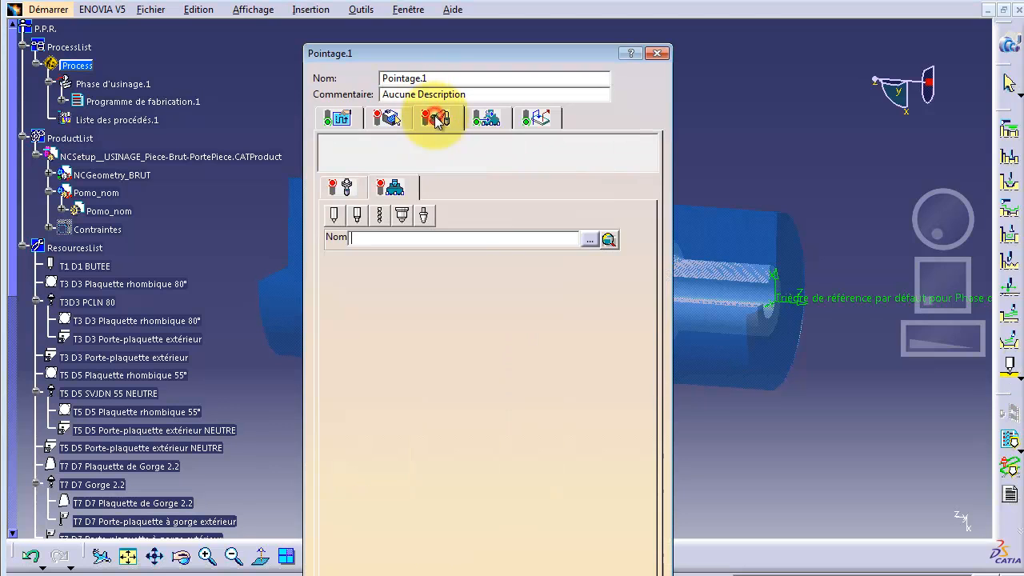
left_click(589, 238)
double_click(769, 368)
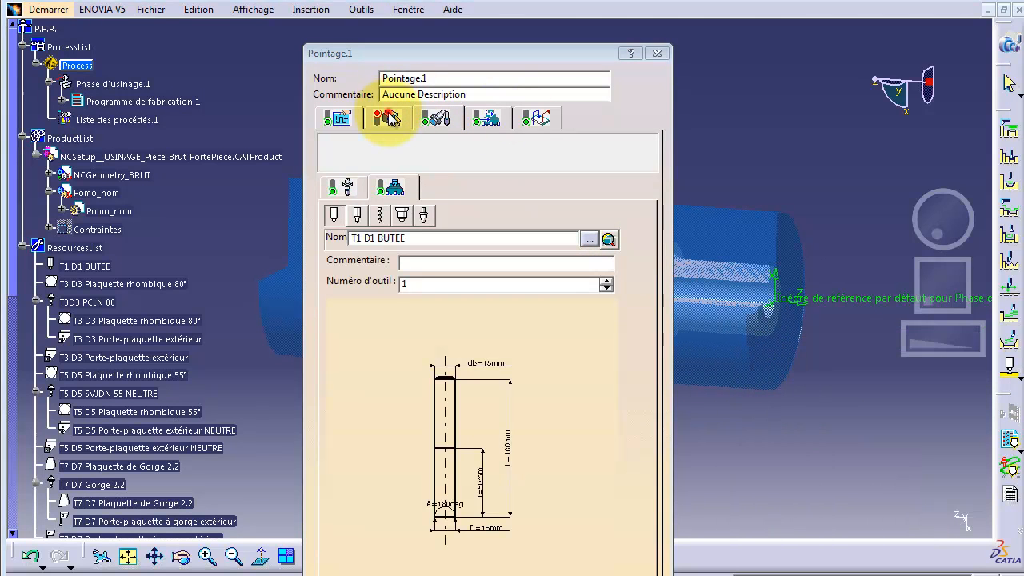
- Set the machining position of Pointage.1 to the point at the phase's reference axis origin on the blank's front face
left_click(386, 117)
left_click(448, 247)
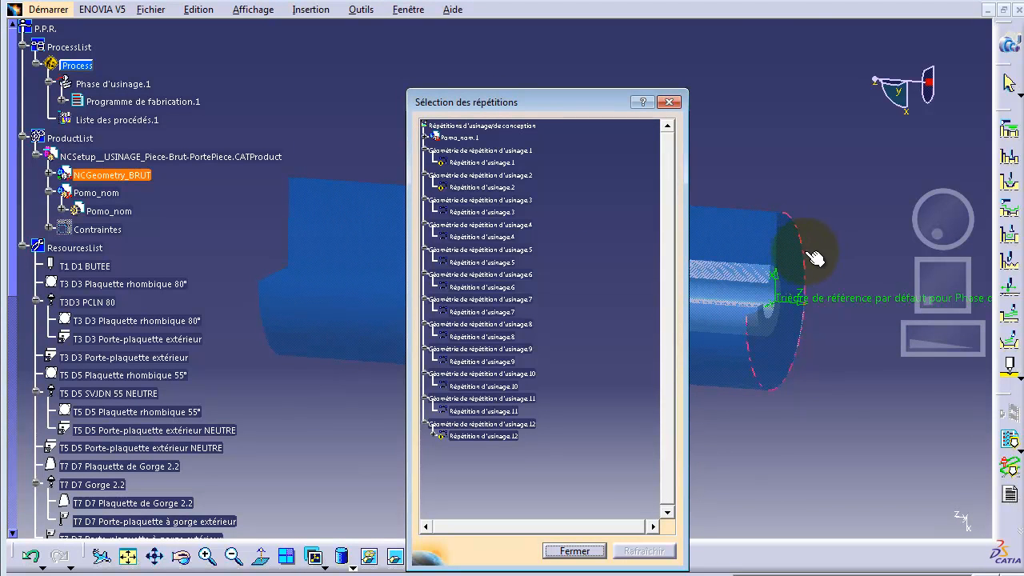
left_click(780, 305)
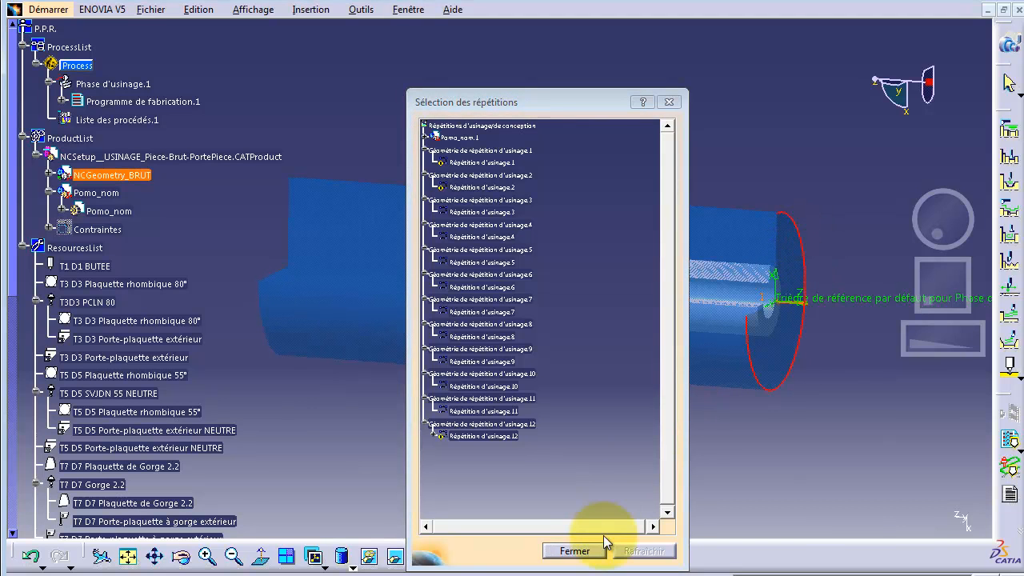
left_click(581, 550)
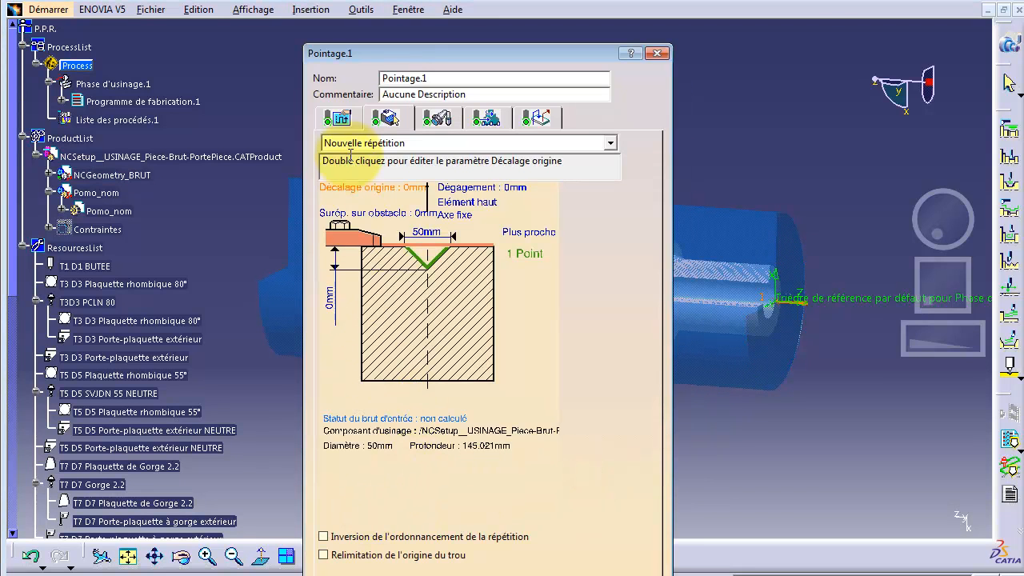
- Set the approach distance (A) of Pointage.1 to 0 mm and confirm the operation
left_click(336, 117)
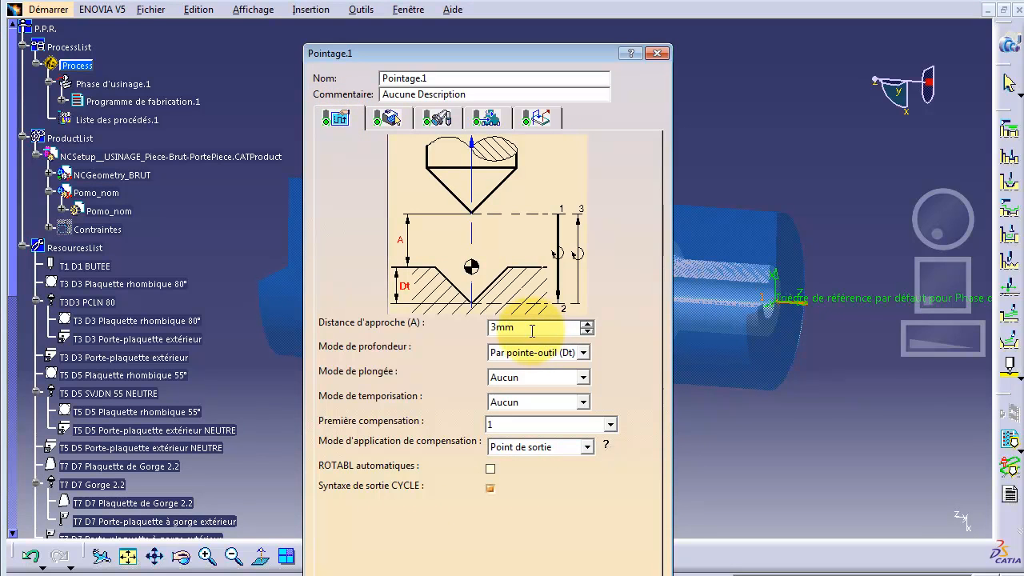
left_click_drag(530, 328, 387, 327)
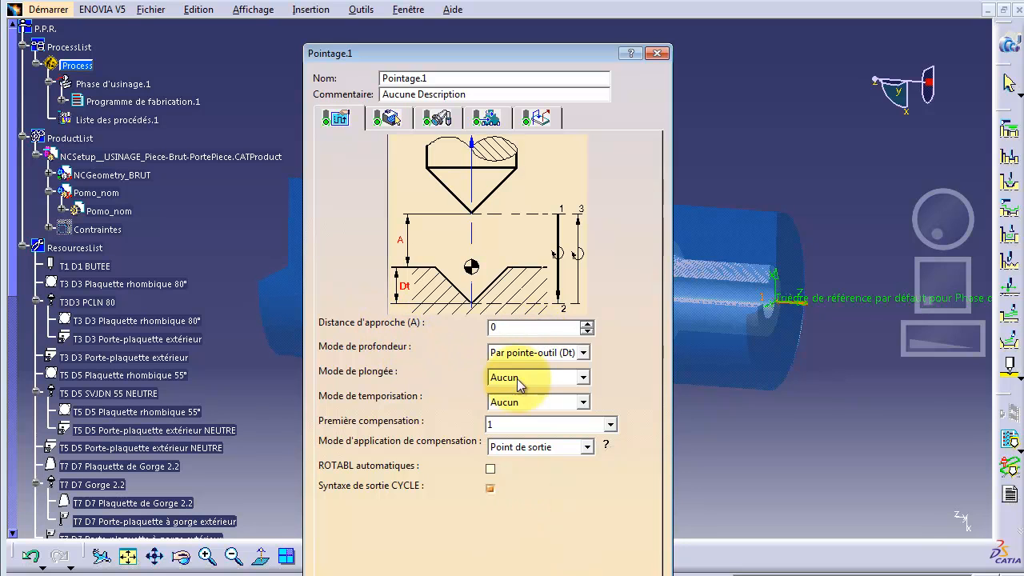
key("Return")
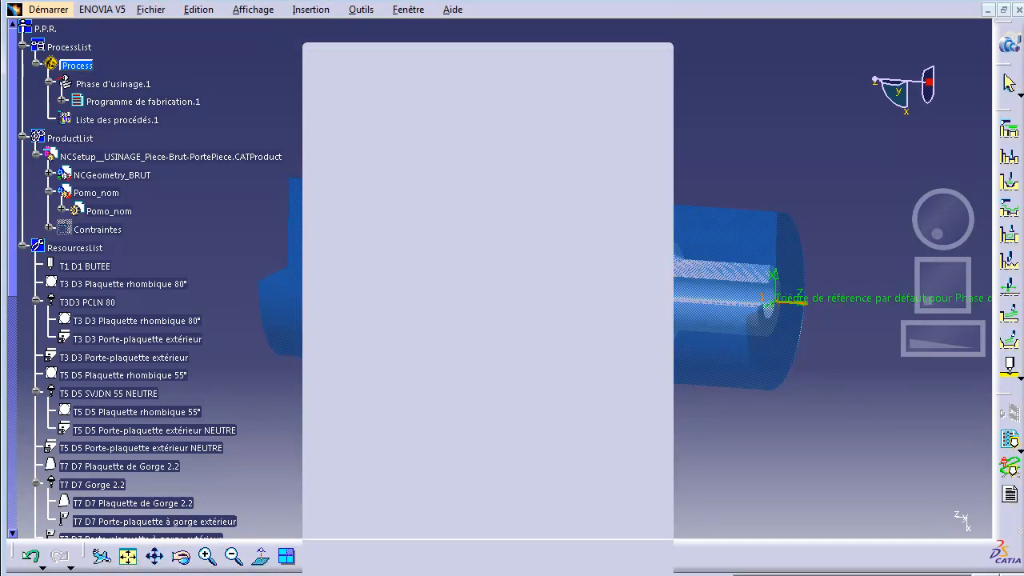
- Reopen Pointage.1 under Changement outil tournage.1 and compute and replay its tool path from the start
left_click(63, 102)
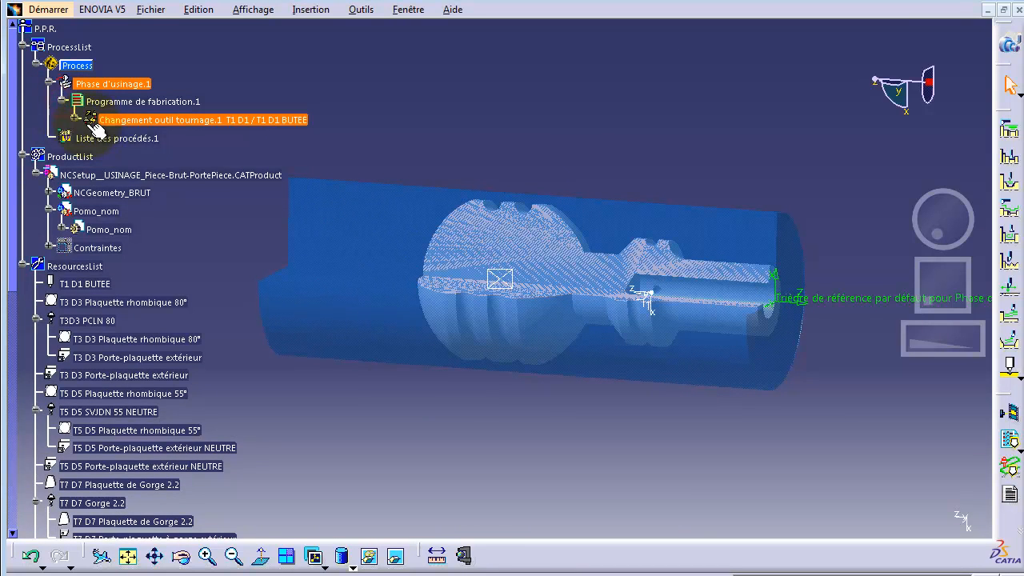
left_click(74, 118)
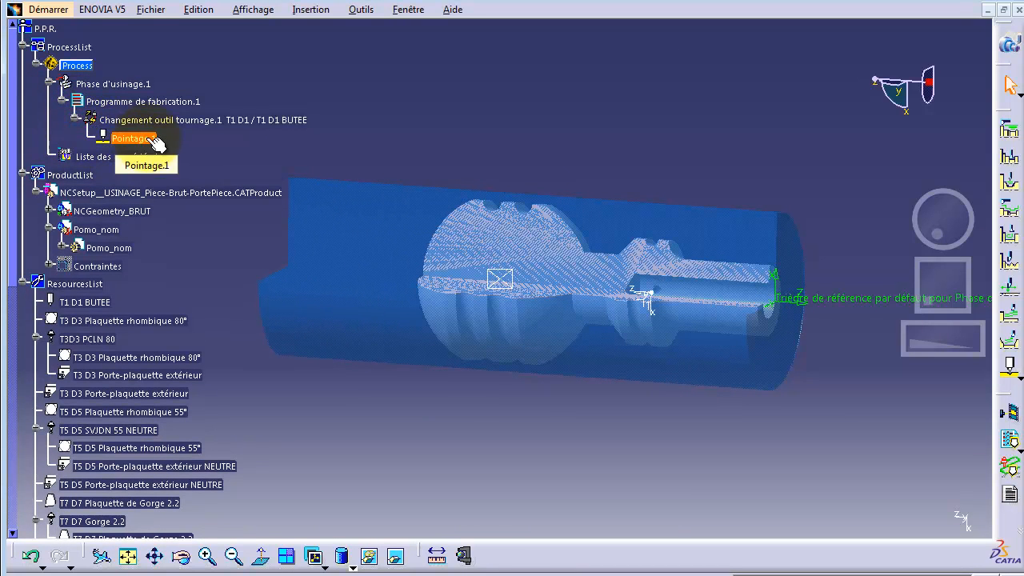
double_click(442, 298)
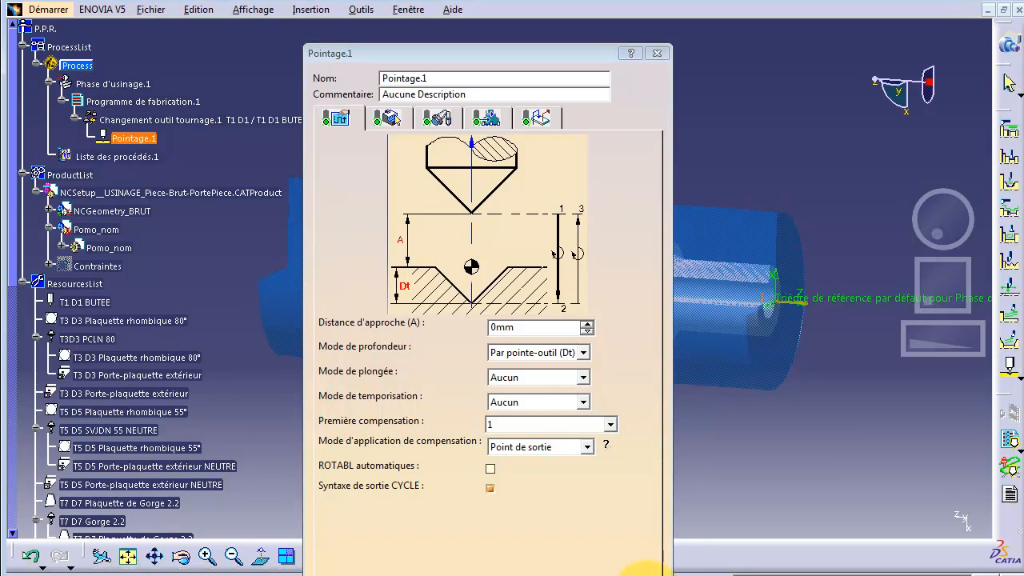
left_click(640, 569)
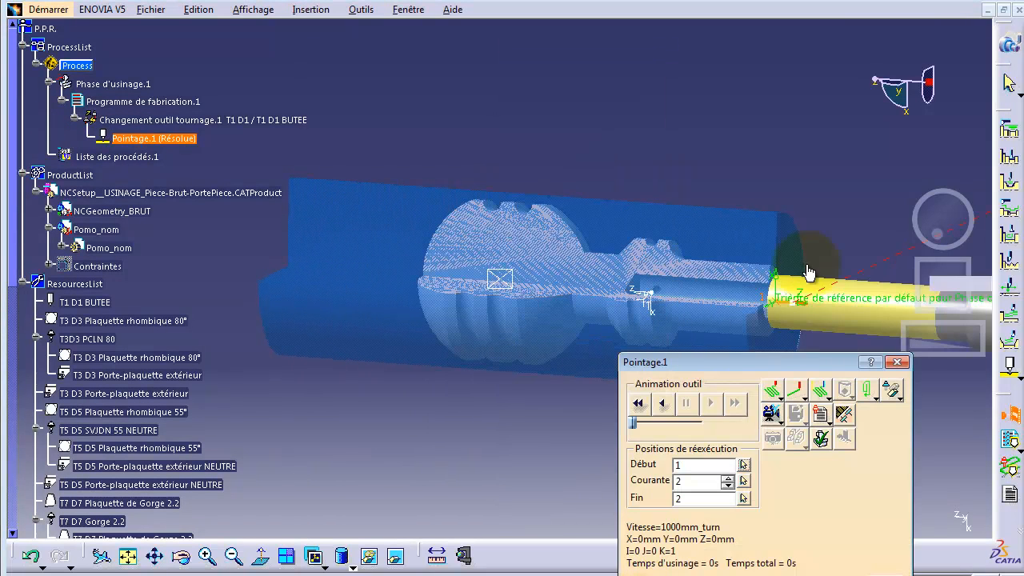
left_click(639, 403)
left_click(710, 404)
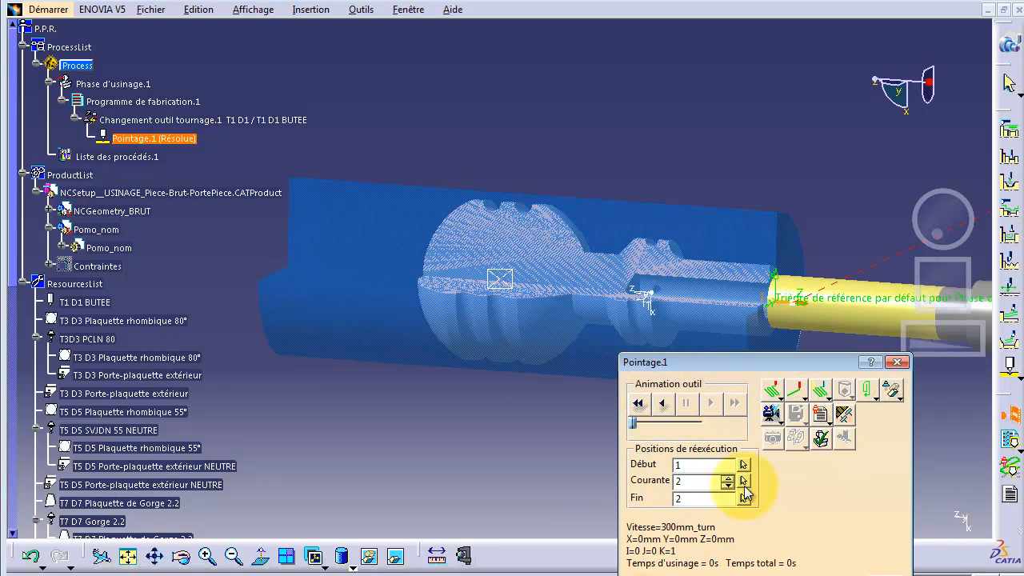
left_click(890, 568)
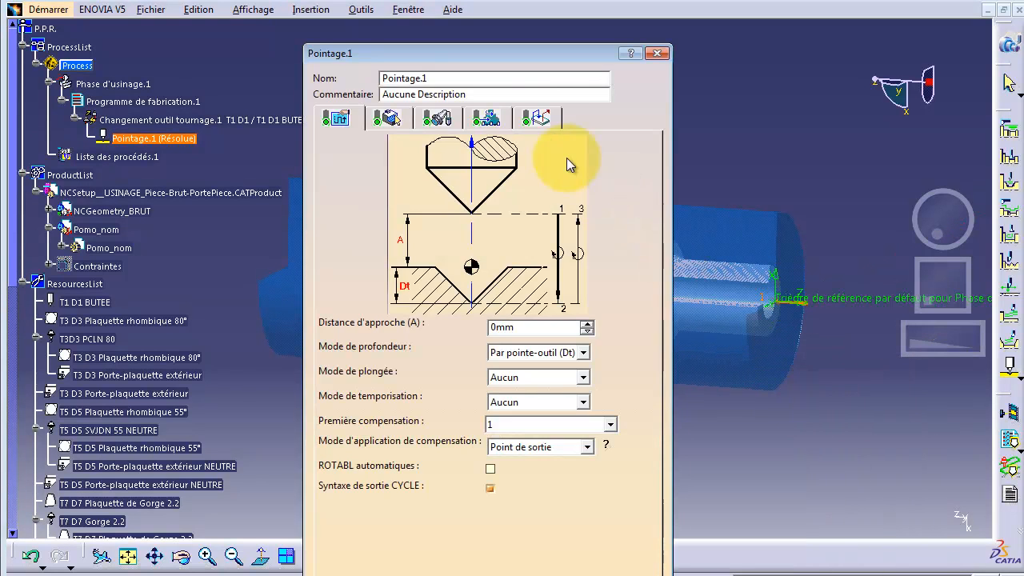
- Review the Approche macro and strategy parameters of Pointage.1 and close its definition
left_click(538, 117)
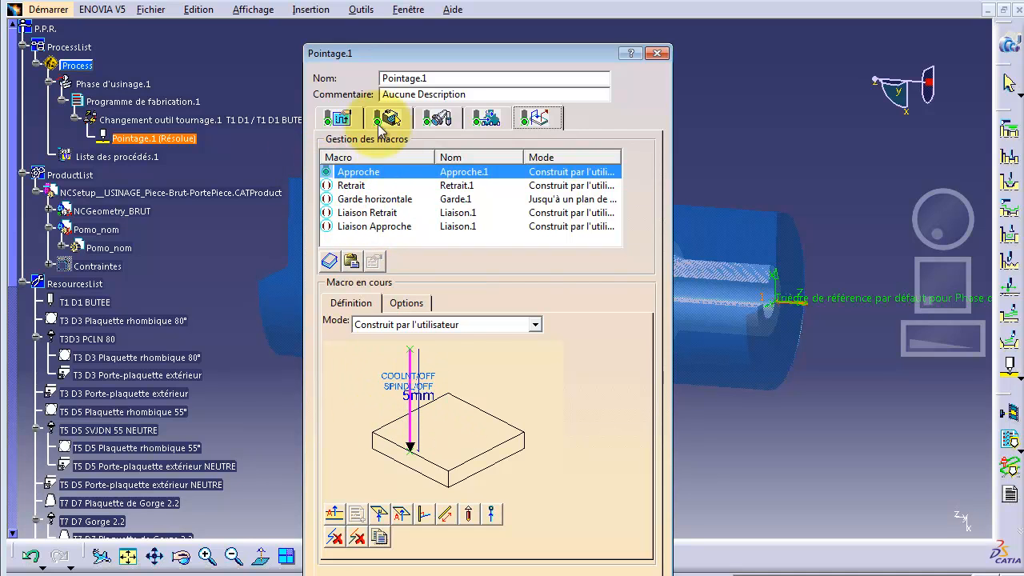
left_click(336, 119)
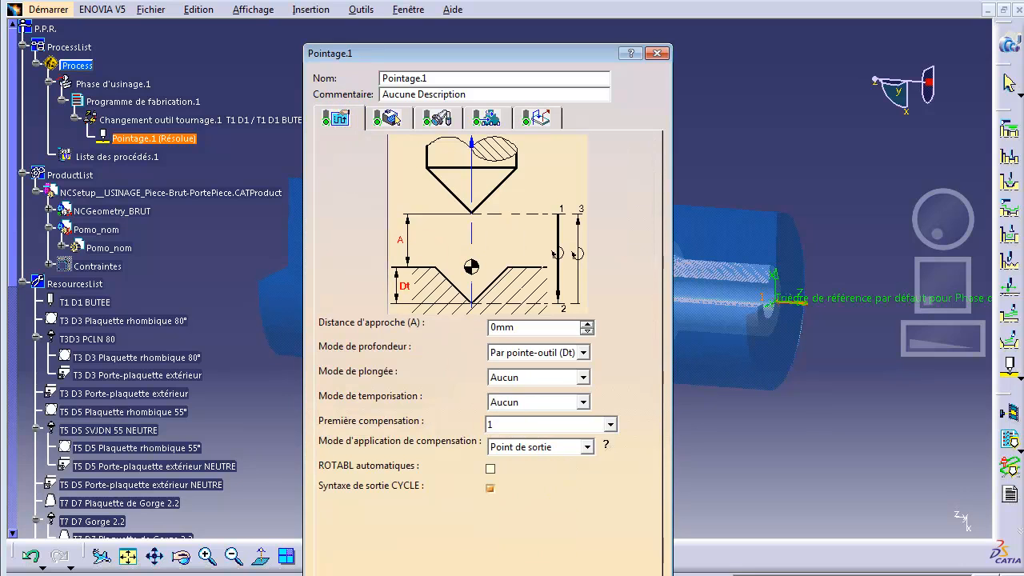
key("Return")
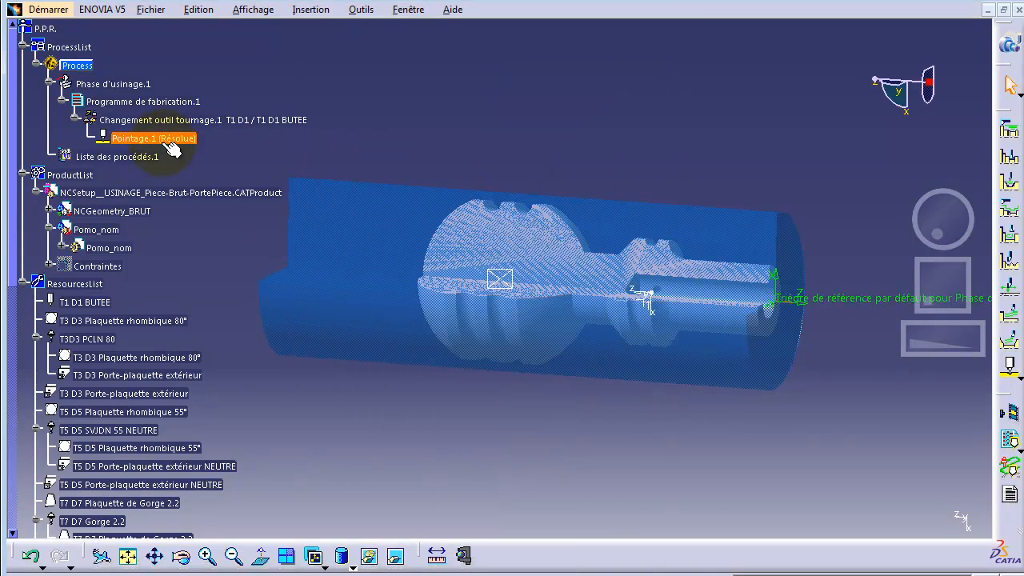
- Insert a post-processor instruction after Pointage.1, enter its PP instruction text and confirm it
left_click(312, 10)
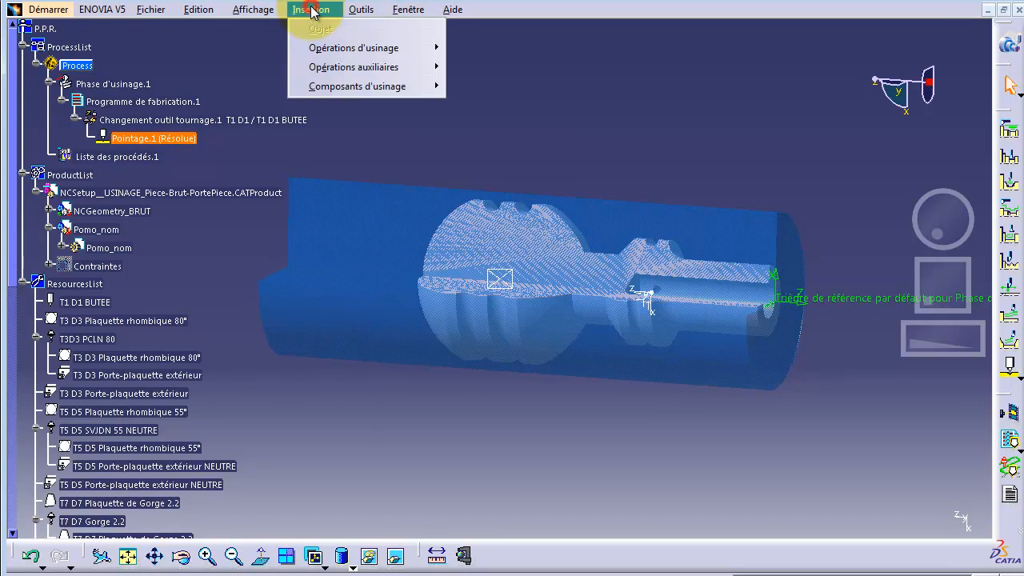
mouse_move(343, 84)
mouse_move(351, 67)
left_click(530, 162)
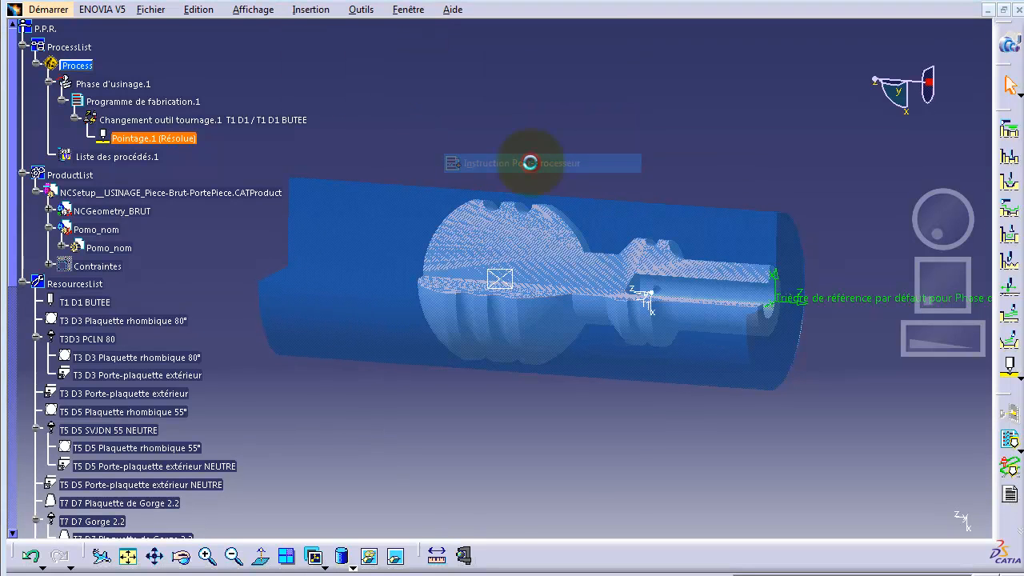
left_click(379, 154)
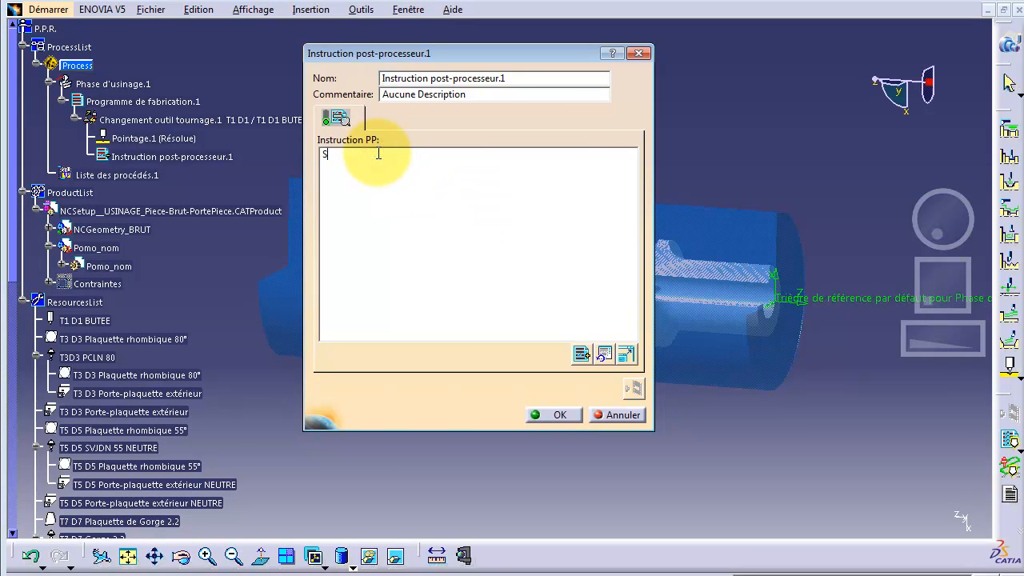
left_click(545, 418)
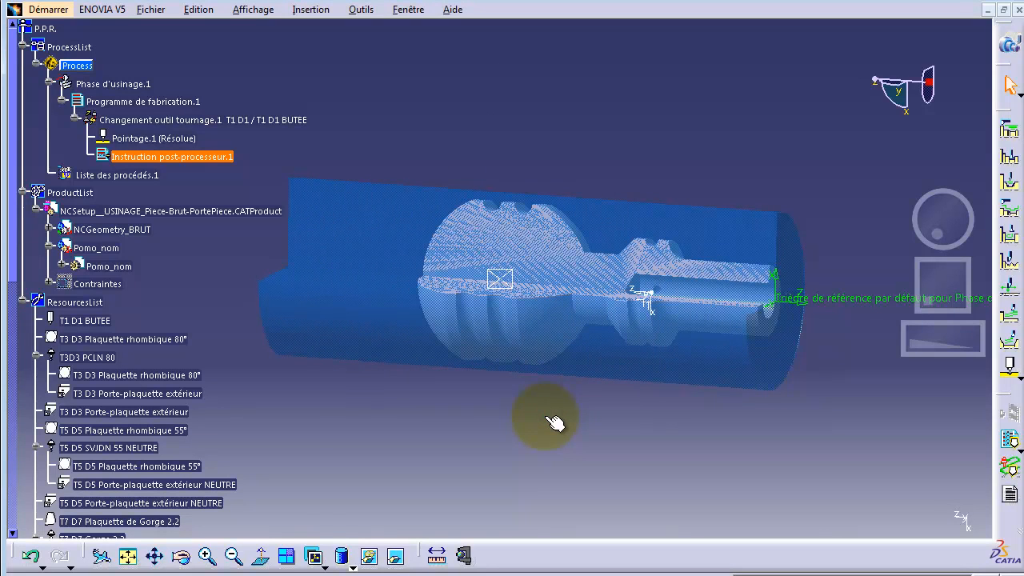
- Switch to the reference pommeau process document and expand Changement outil tournage.1 with tool T3D3 PCLN 80
left_click(423, 21)
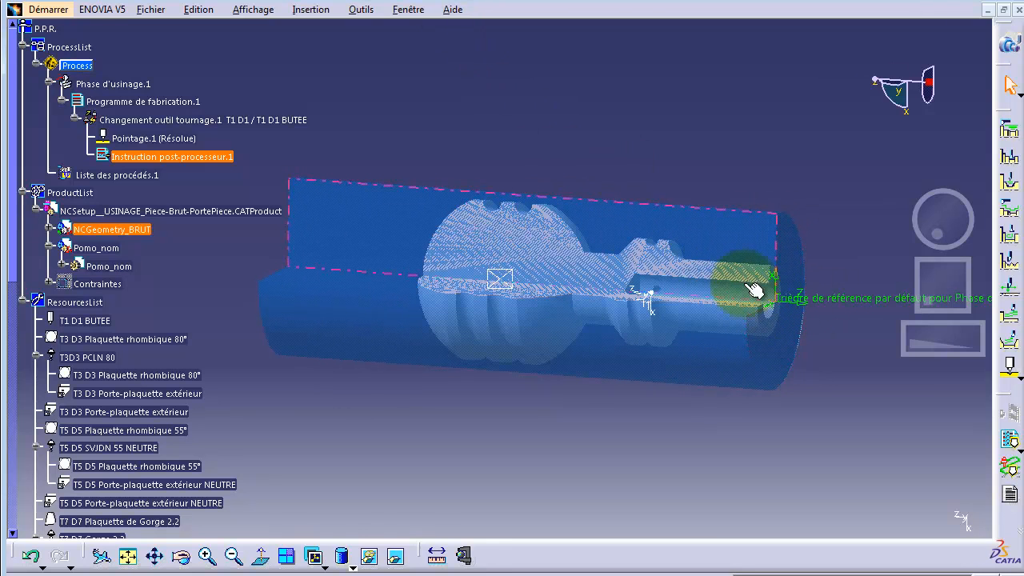
left_click(411, 12)
left_click(450, 108)
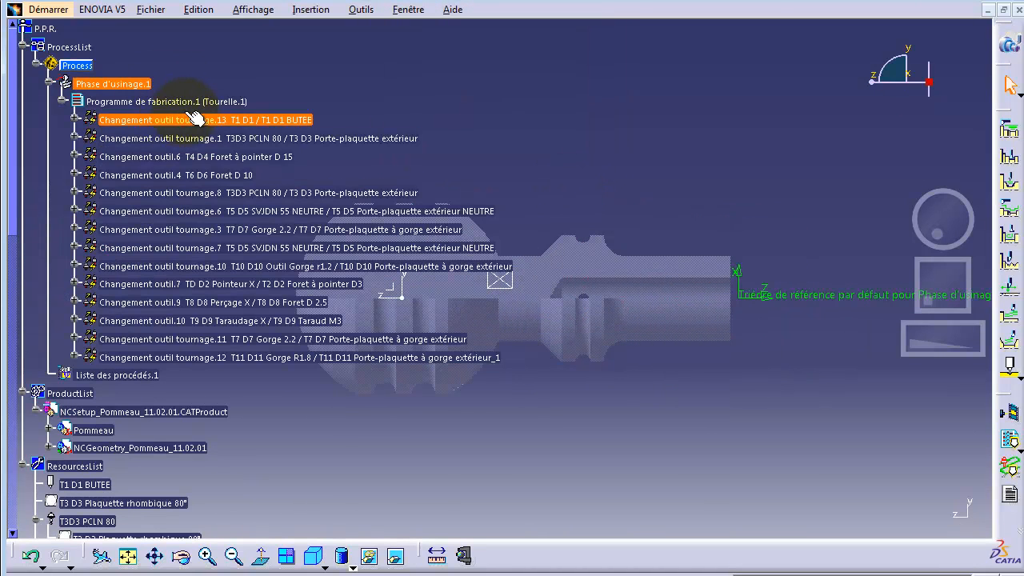
left_click(212, 139)
left_click(81, 142)
left_click(75, 138)
- Examine the operations Finition de Profile en Tournage.4 and Ebauche de Tournage.4 and the tool change they belong to
left_click(137, 156)
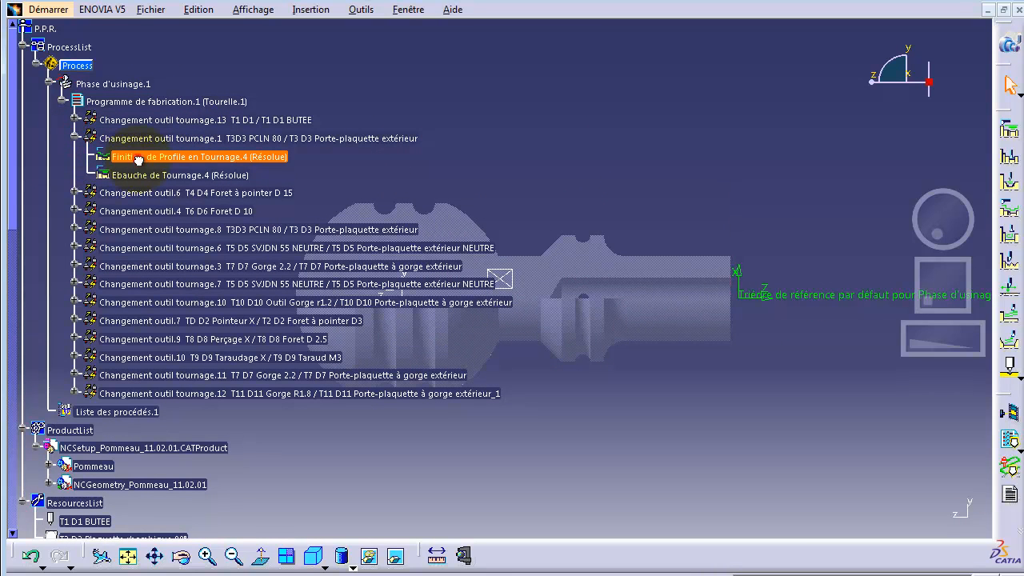
left_click(144, 174)
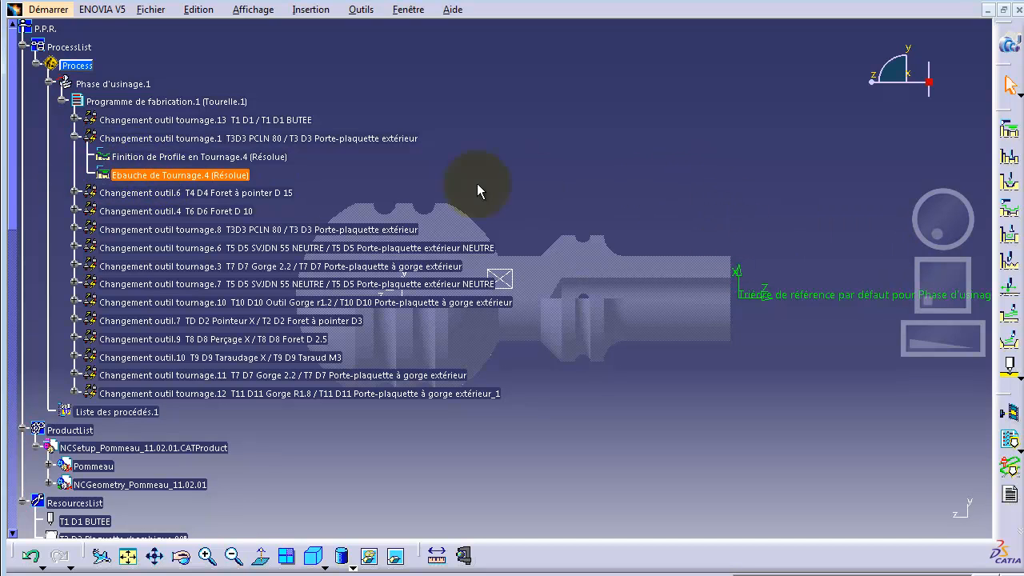
left_click(244, 162, "ctrl")
left_click(235, 164)
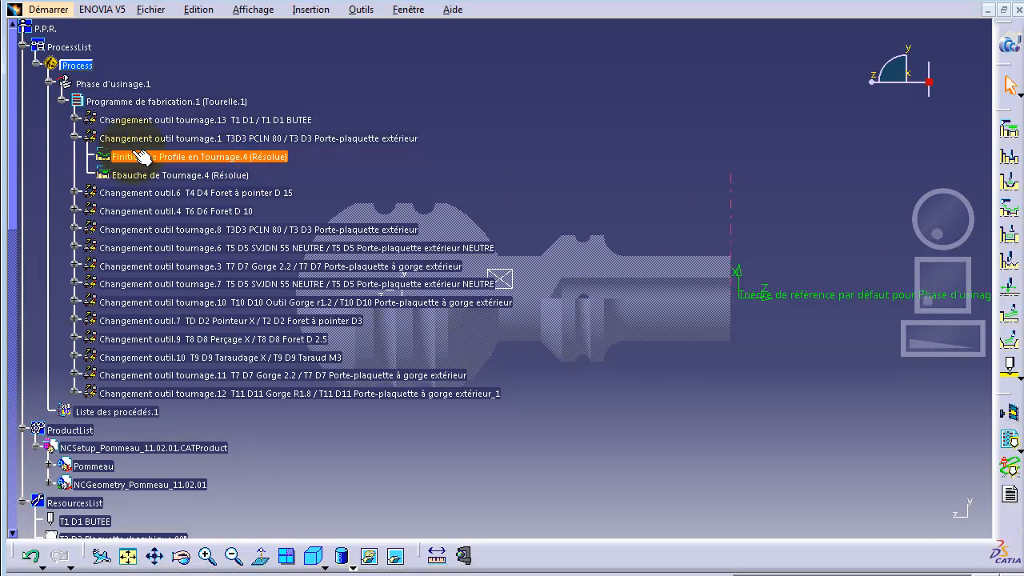
left_click(150, 176, "ctrl")
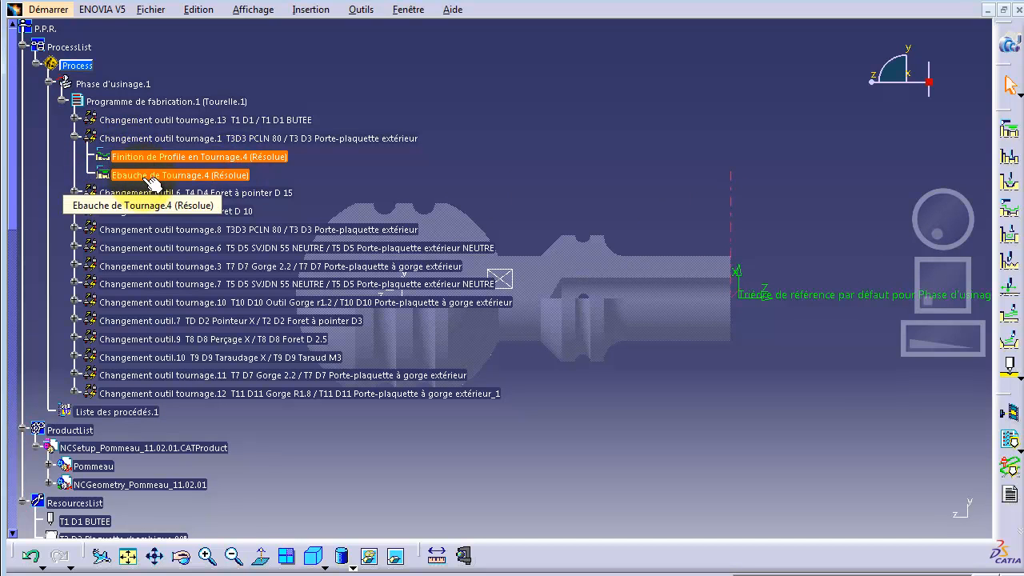
left_click(172, 162)
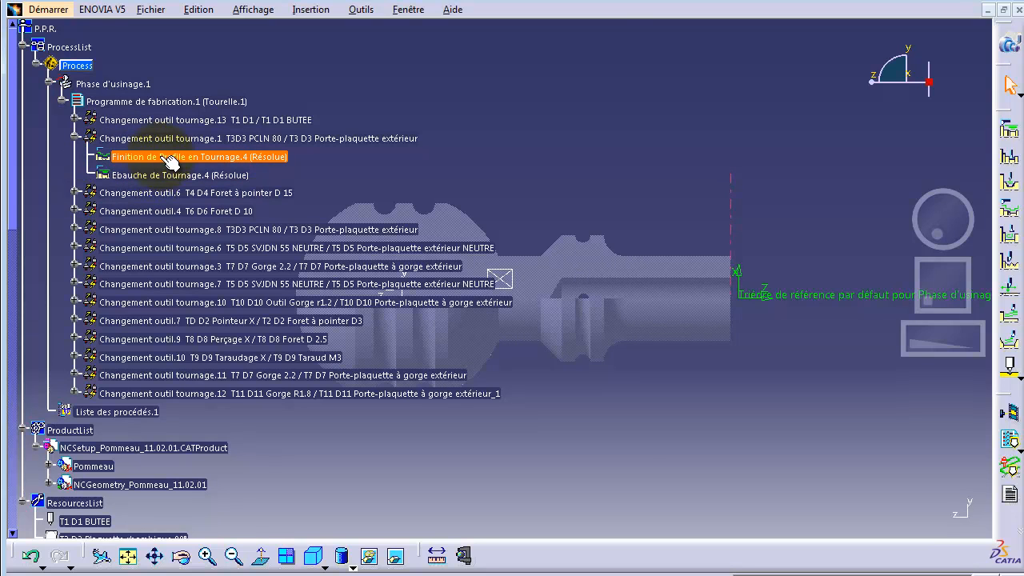
left_click(280, 141)
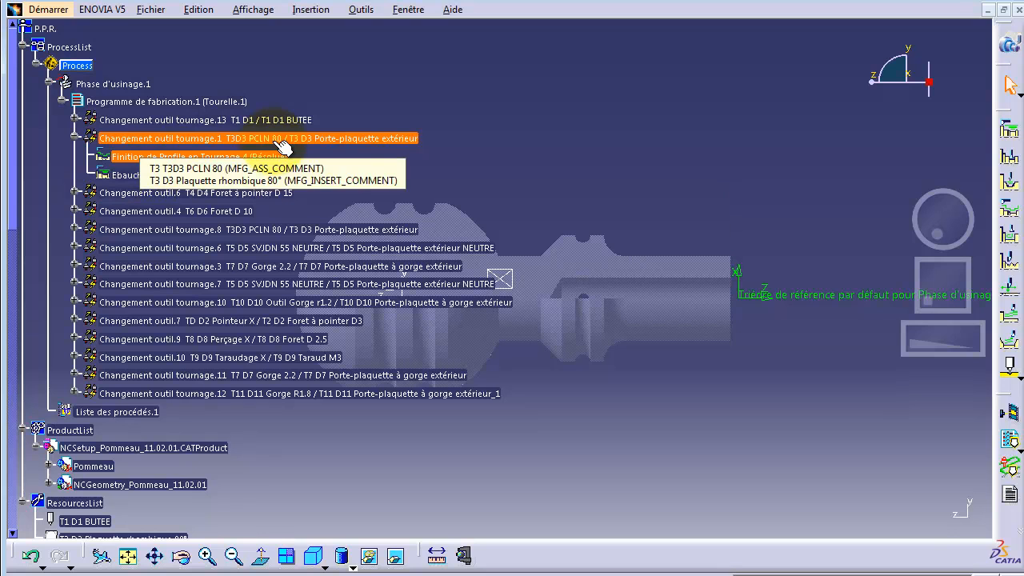
- Open Finition de Profile en Tournage.4, replay its facing tool path from the start and examine the cutting pass on the front face
left_click(236, 160)
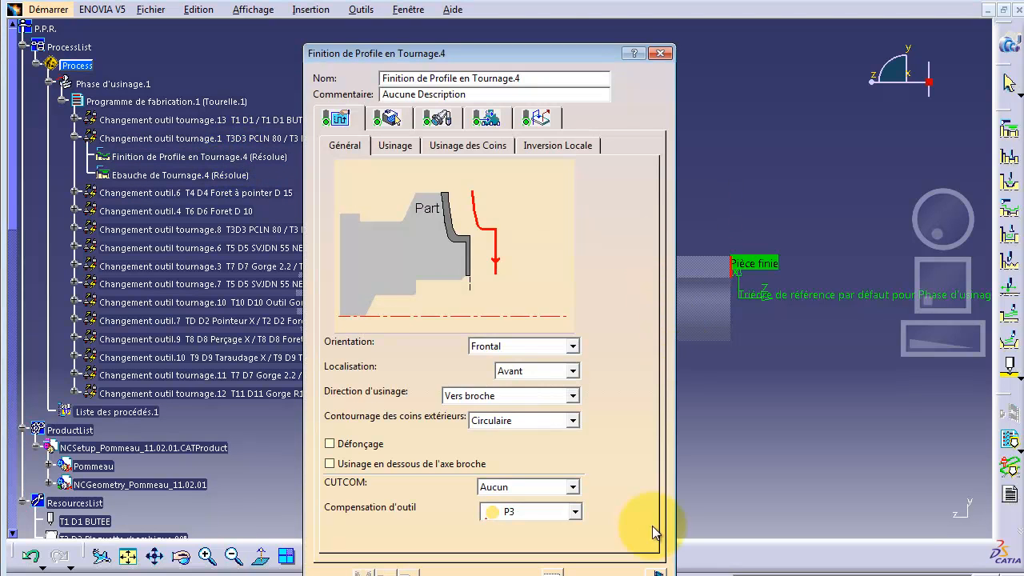
left_click(657, 572)
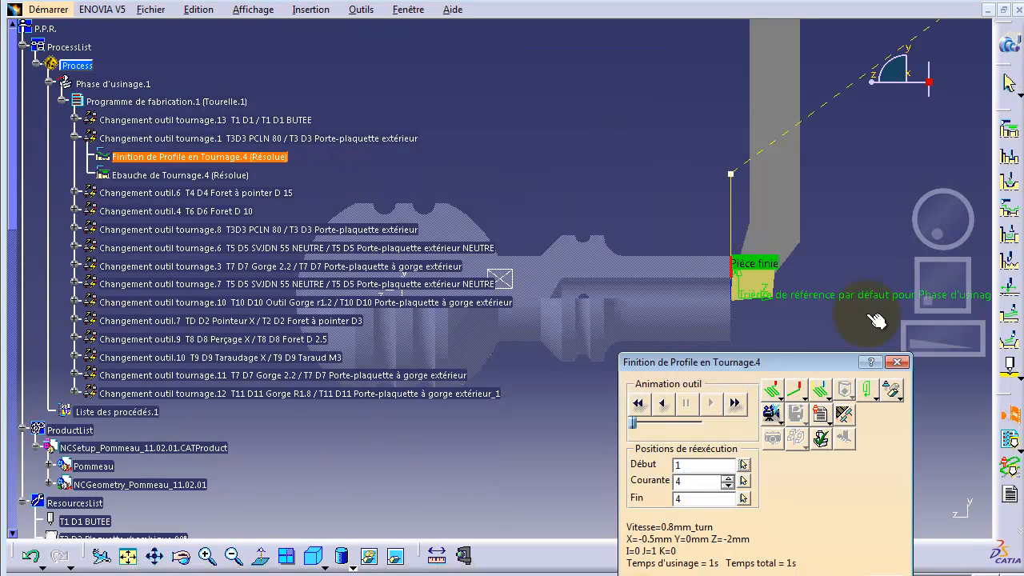
left_click_drag(920, 224, 905, 231)
left_click(637, 402)
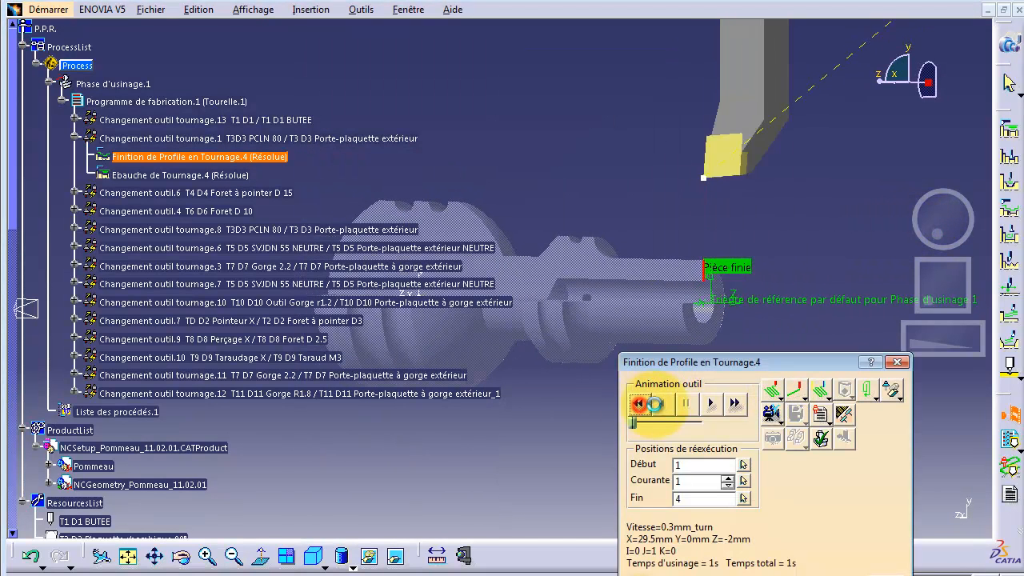
left_click(711, 404)
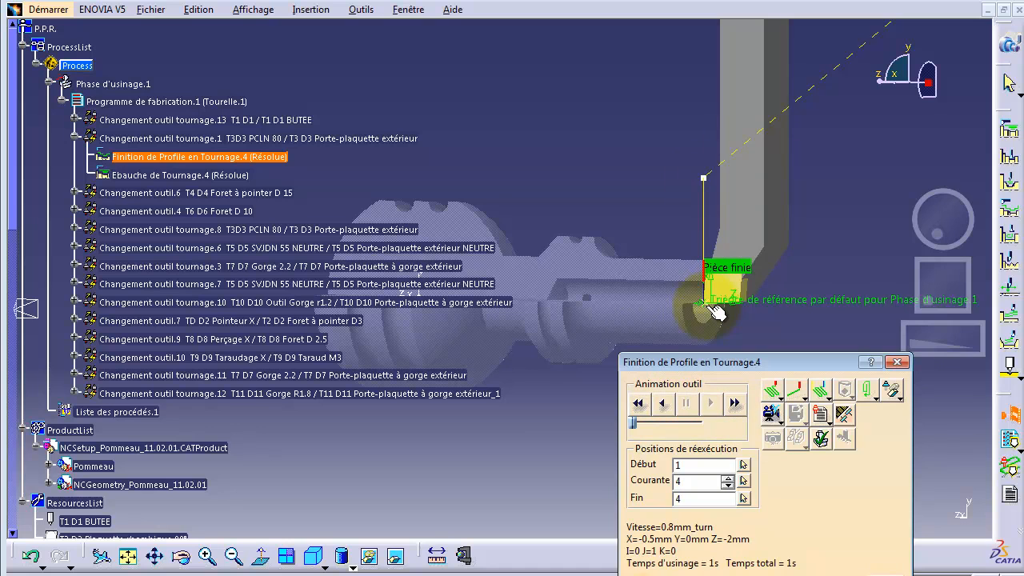
left_click(702, 179)
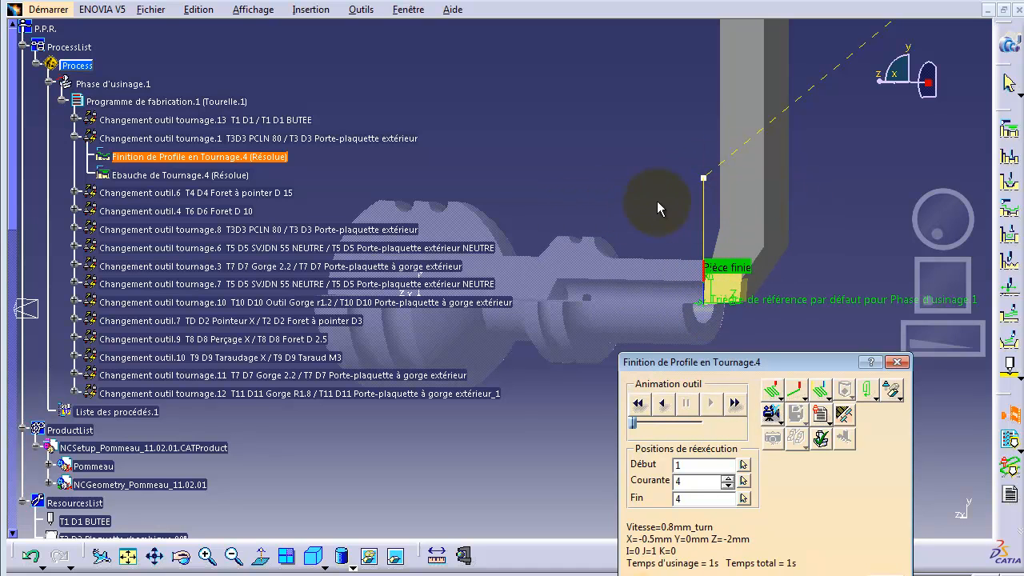
left_click(705, 181)
left_click_drag(714, 232, 704, 292)
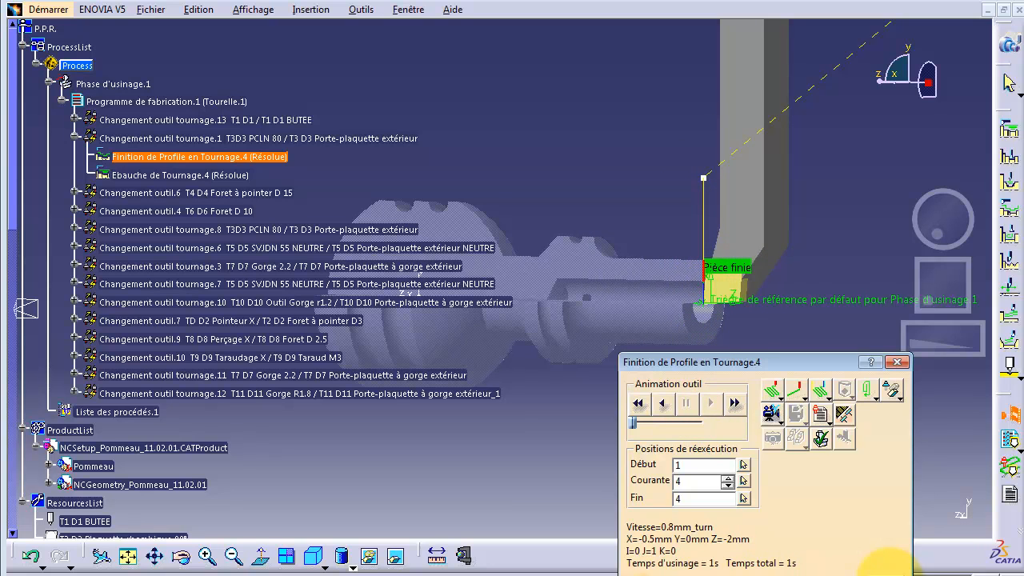
left_click(860, 560)
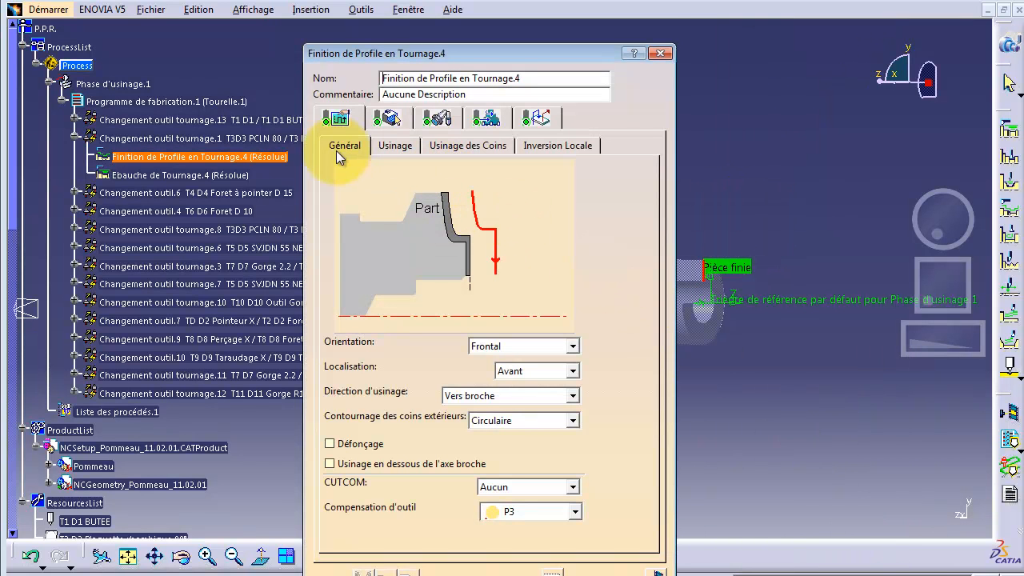
- Examine the tool assembly, insert holder and rhombic insert definitions of Finition de Profile en Tournage.4, and close the operation
left_click(486, 117)
left_click(438, 119)
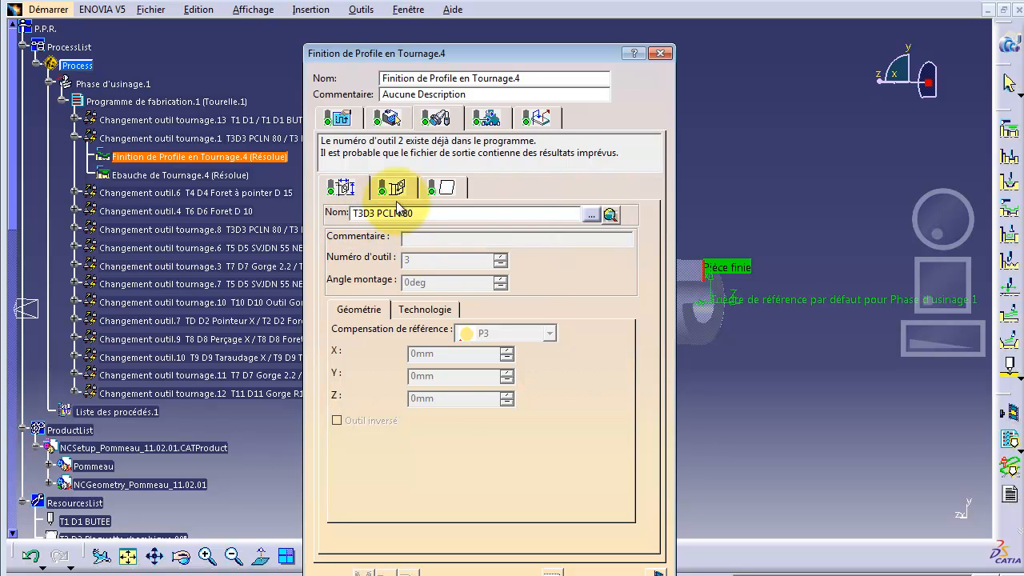
left_click(393, 186)
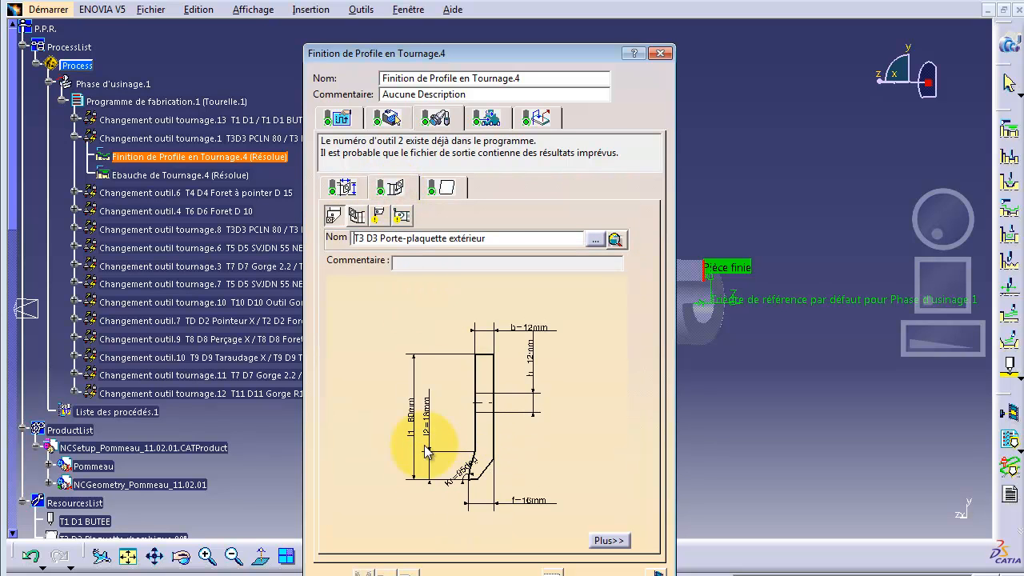
left_click(439, 187)
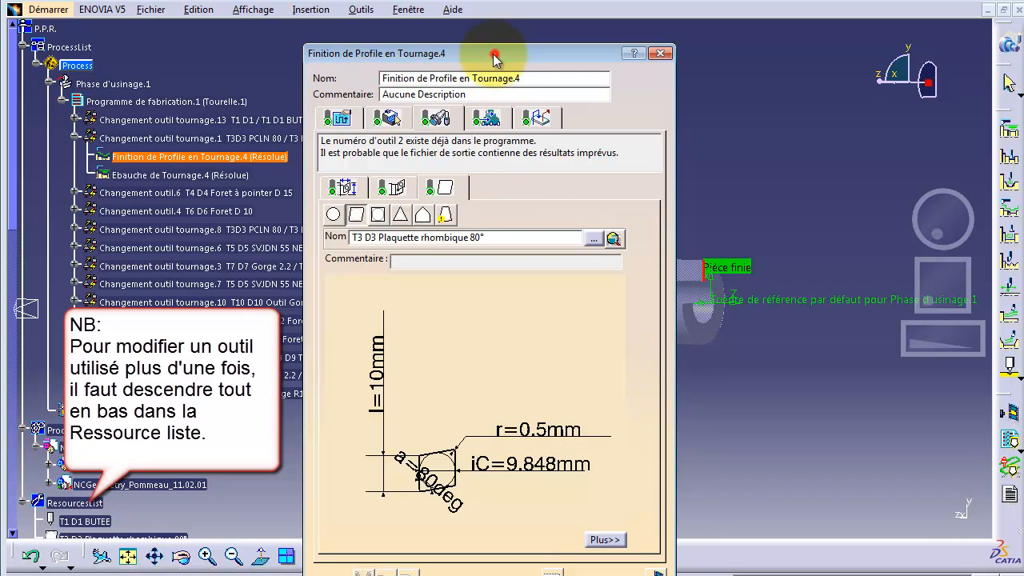
left_click_drag(495, 56, 489, 38)
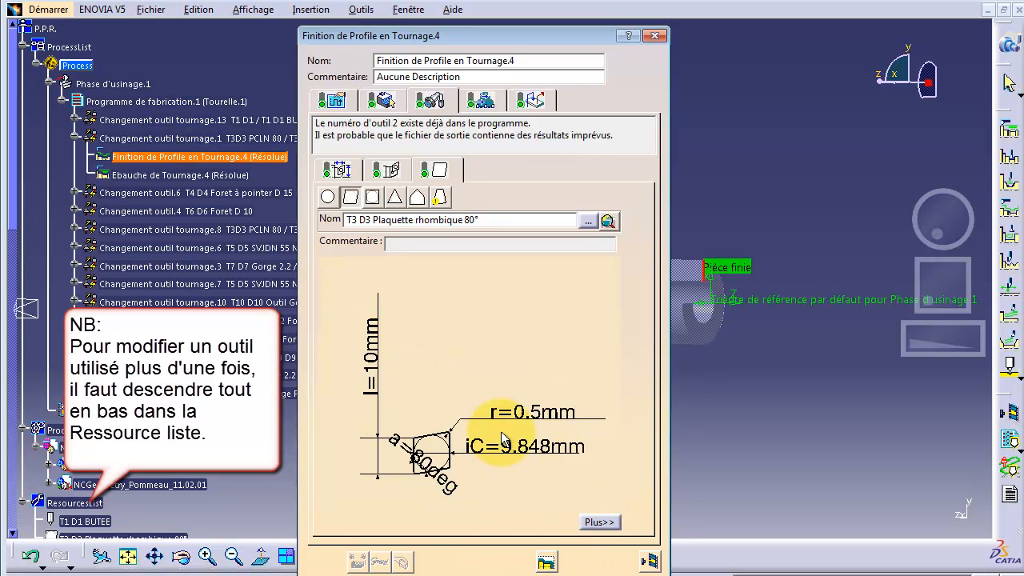
left_click(550, 564)
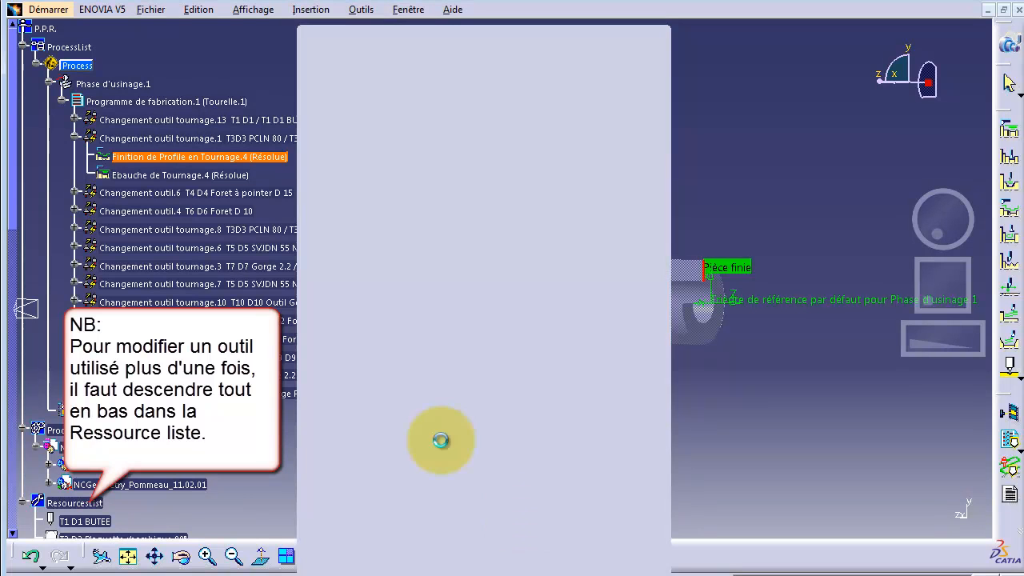
- Set the nose radius of insert T3 D3 Plaquette rhombique 80° under T3D3 PCLN 80 in the ResourcesList to 0.4 mm
scroll(205, 293, "down", 5)
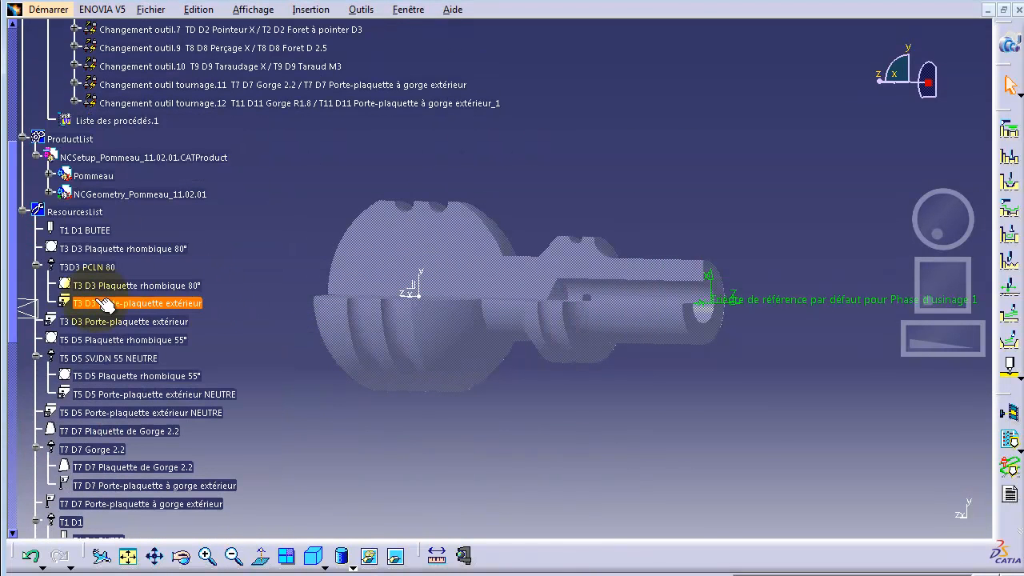
left_click(130, 288)
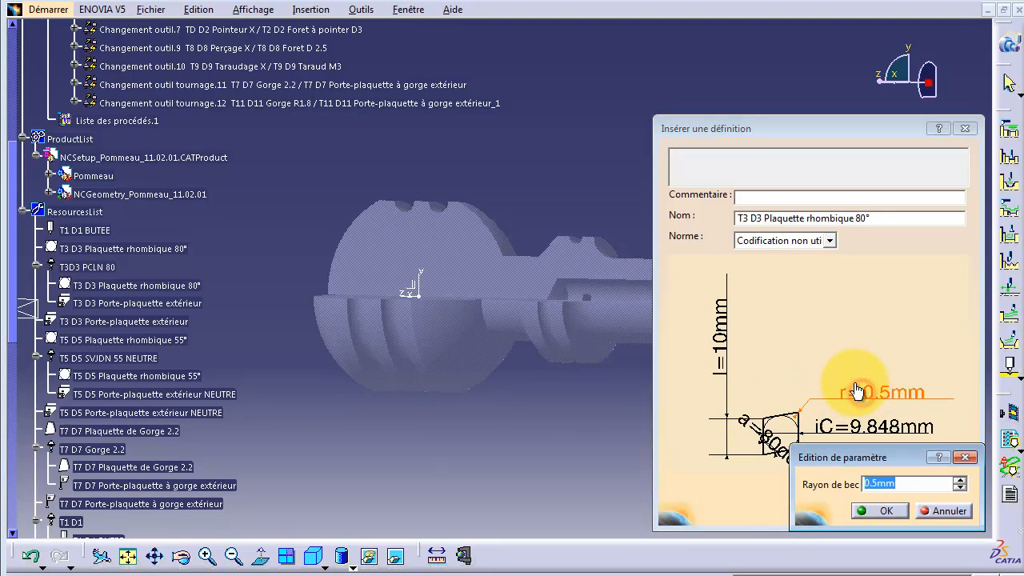
type("4")
key("Return")
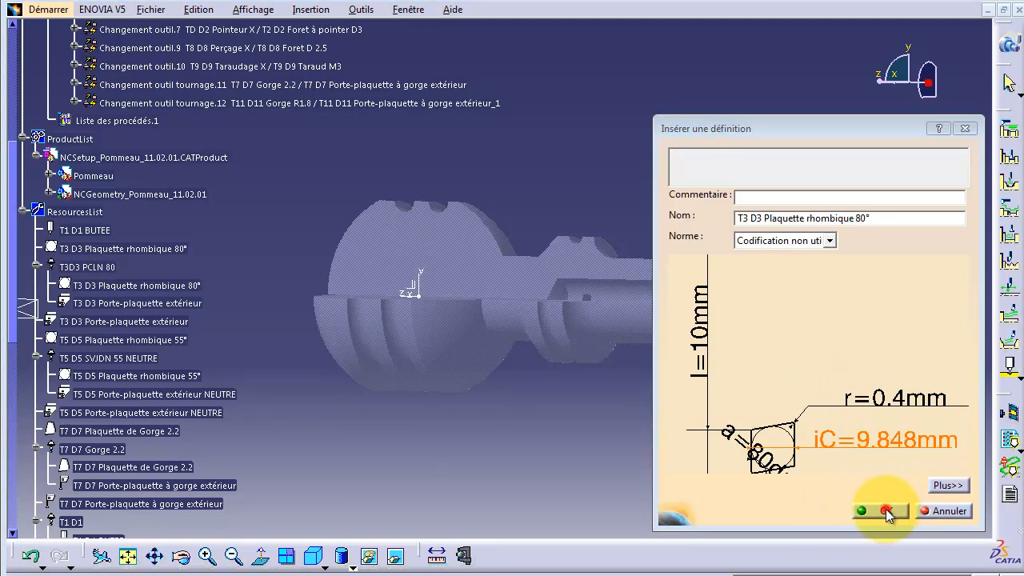
left_click(872, 509)
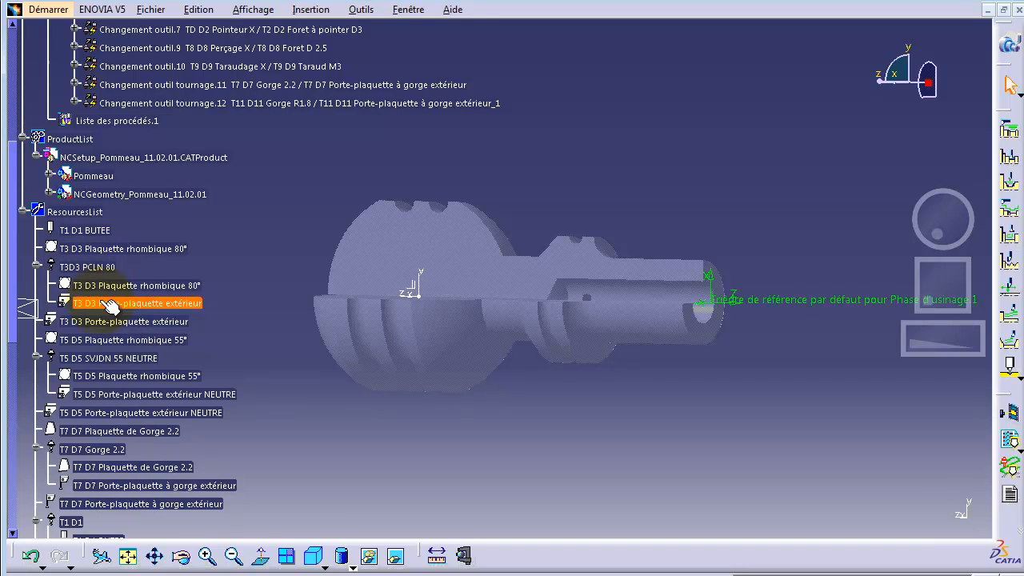
- Reopen Finition de Profile en Tournage.4 and run its video material-removal simulation through to the end of the facing pass
scroll(256, 262, "up", 5)
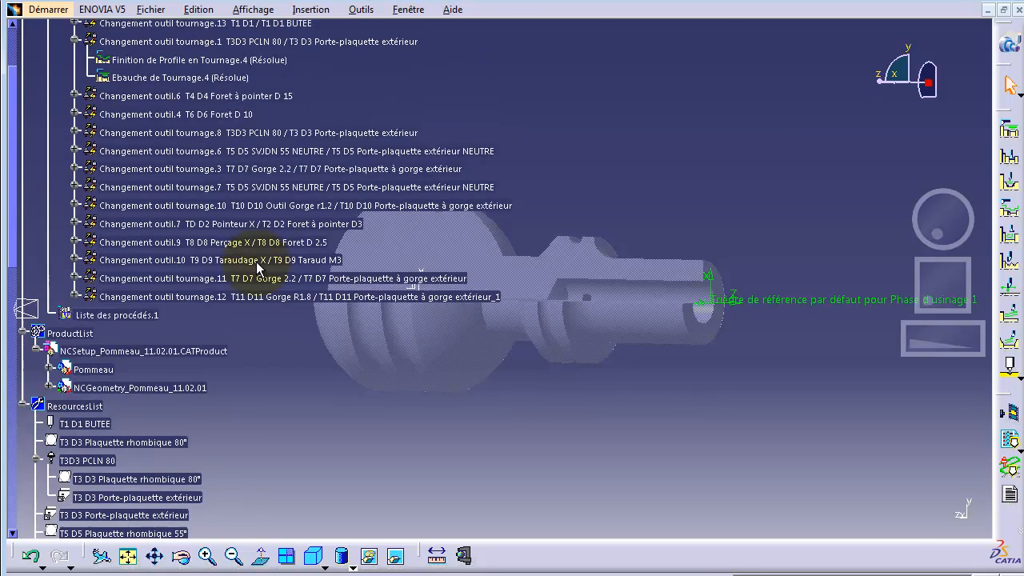
left_click(160, 157)
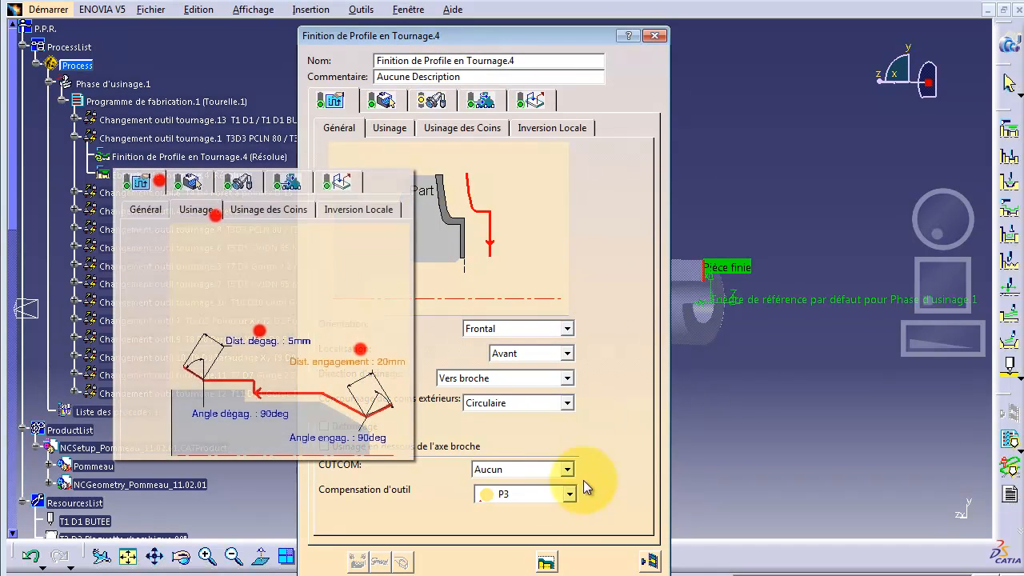
left_click(650, 564)
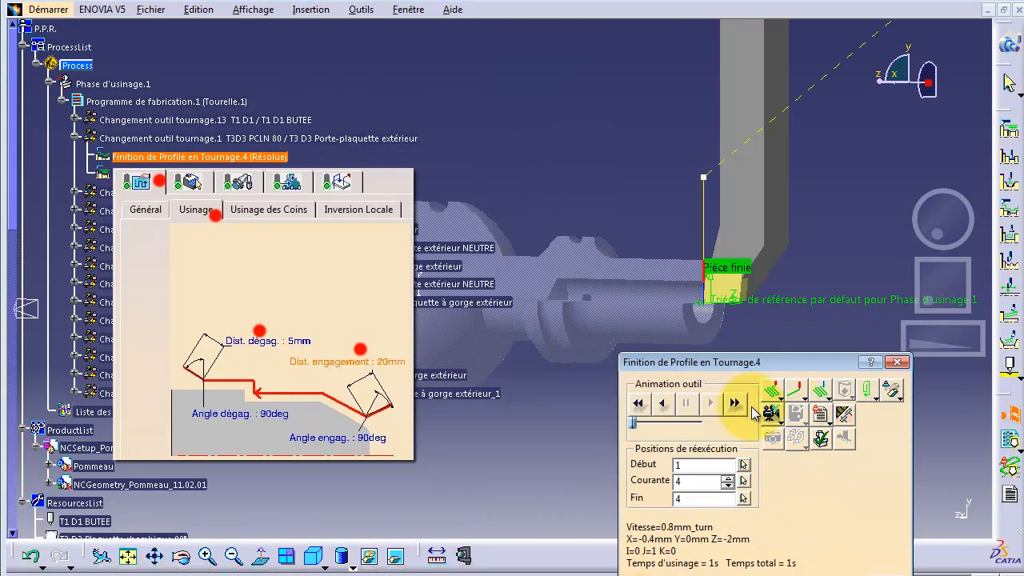
left_click(773, 414)
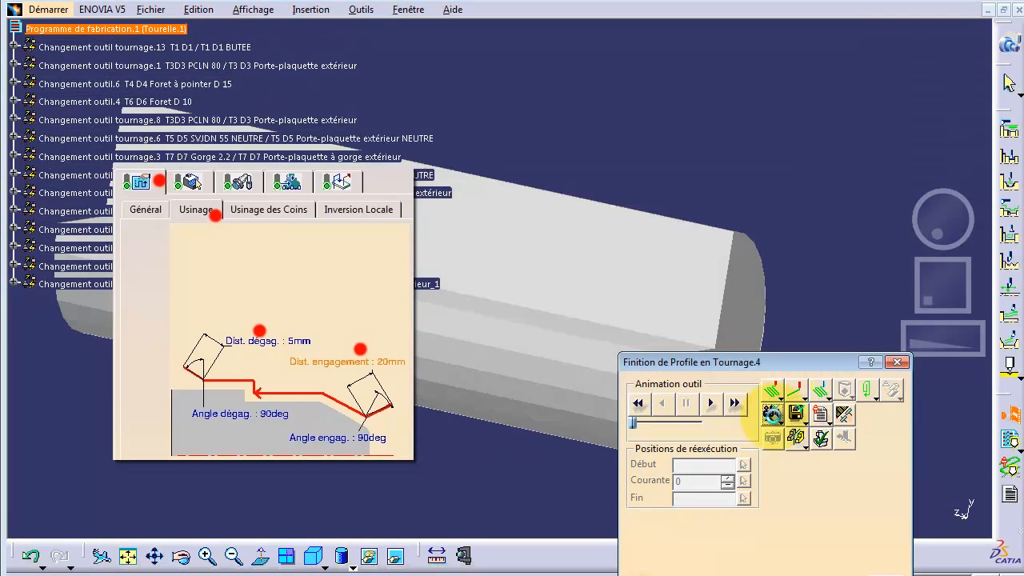
left_click(707, 405)
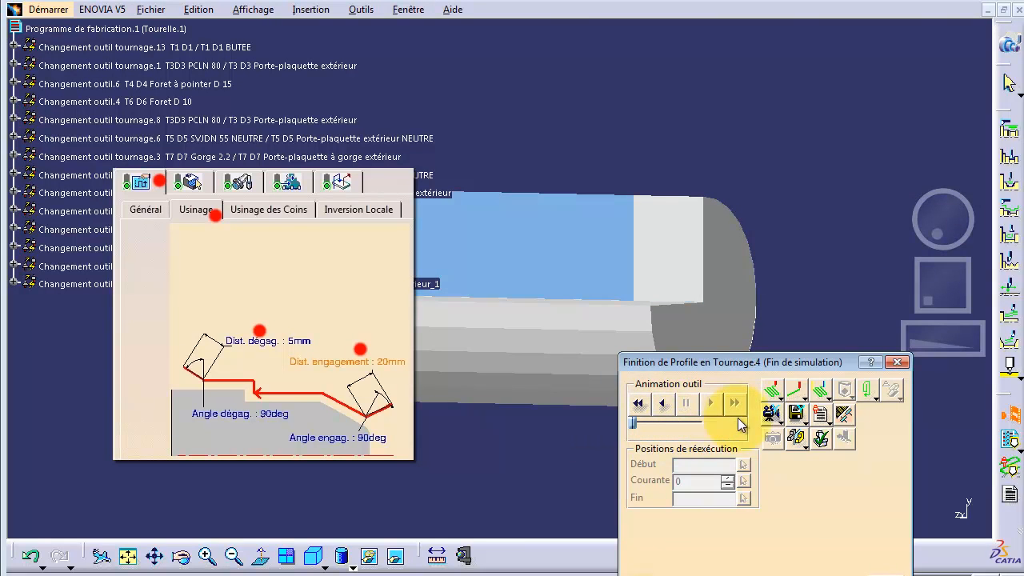
- Replay the facing simulation point by point, backward and forward, to examine the engagement and clearance moves, and close the operation
left_click(802, 397)
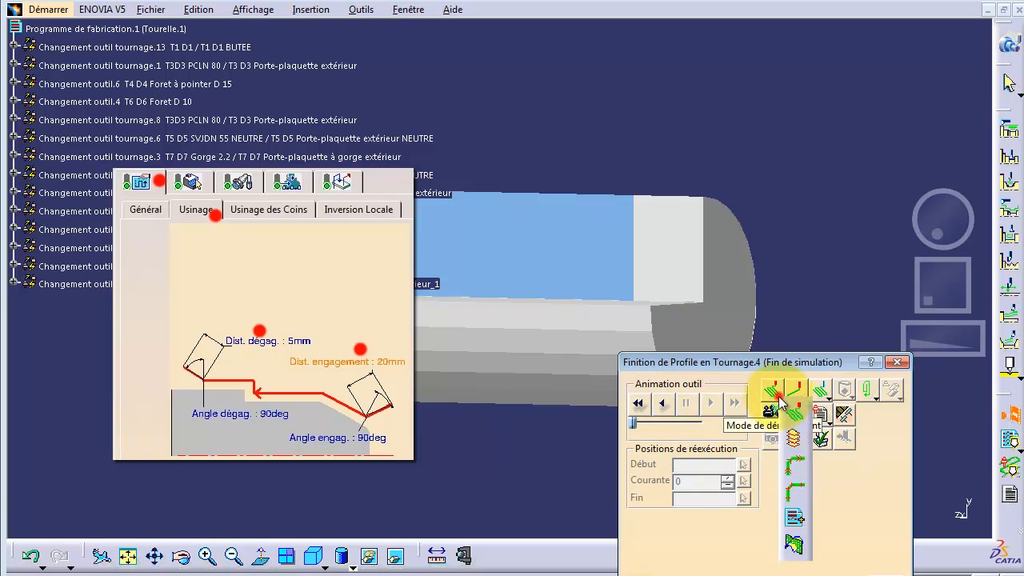
left_click(798, 491)
left_click(663, 406)
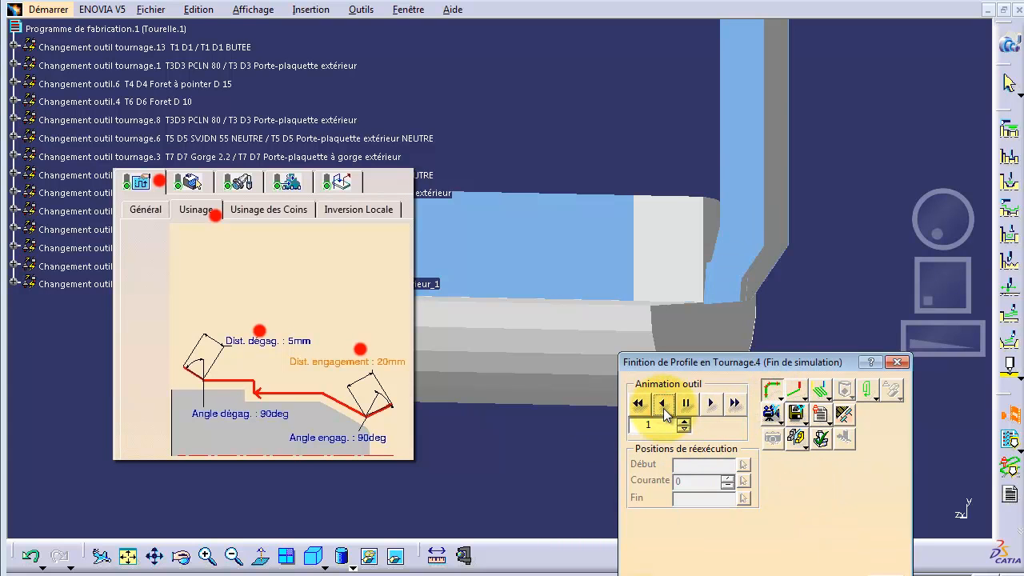
left_click(663, 404)
left_click(662, 404)
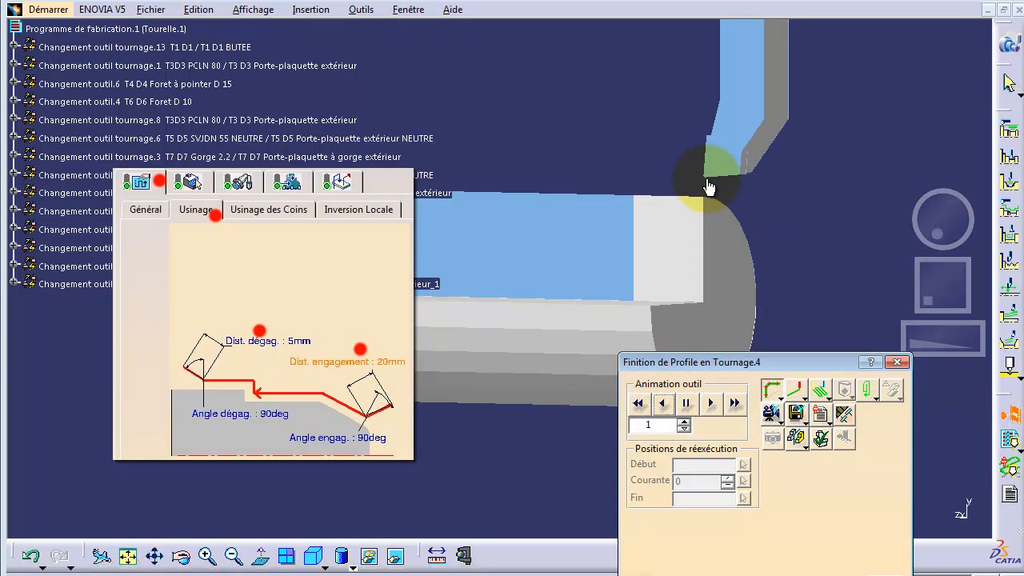
left_click(710, 404)
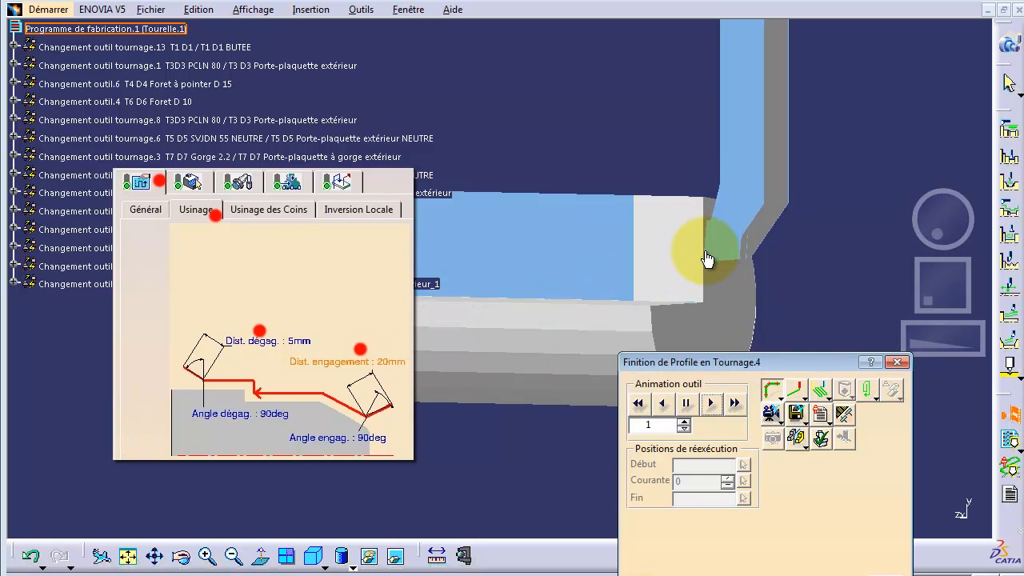
left_click(711, 403)
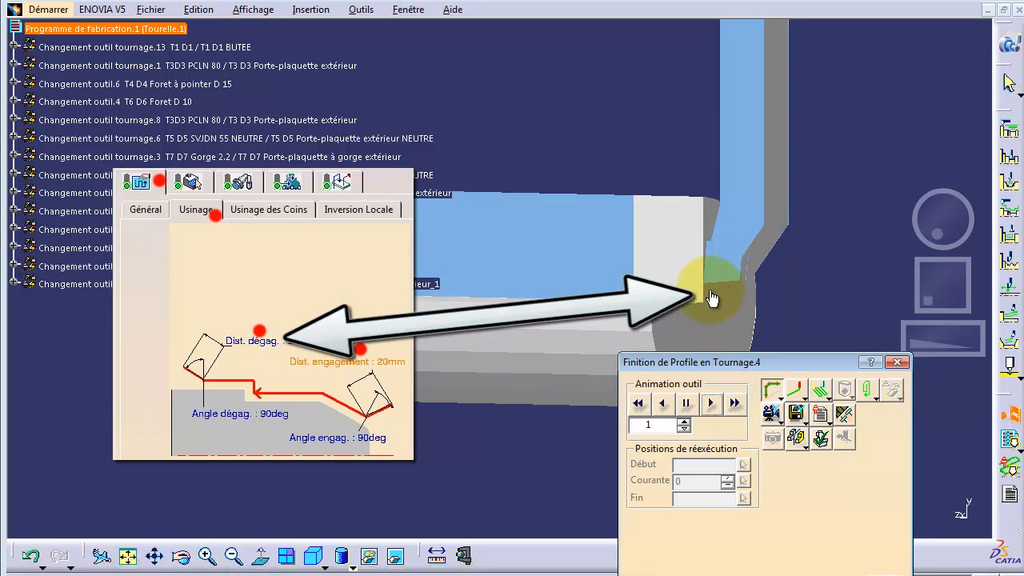
left_click(711, 403)
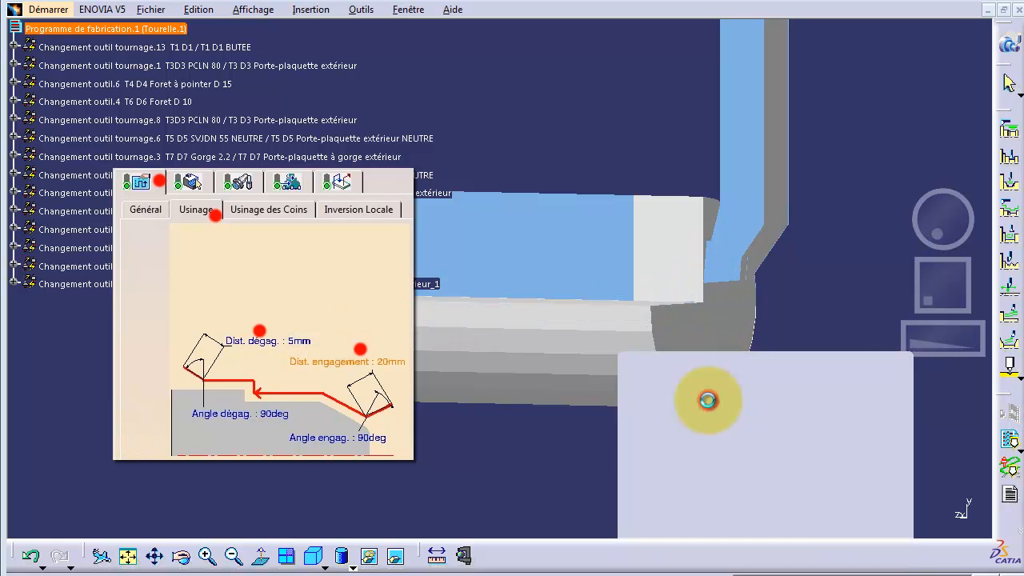
left_click(711, 403)
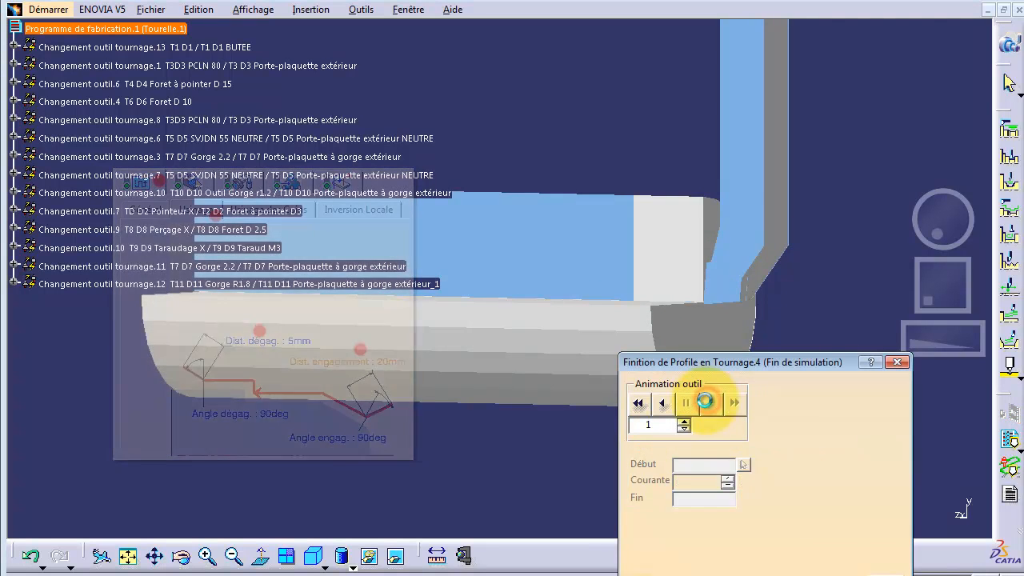
left_click(884, 564)
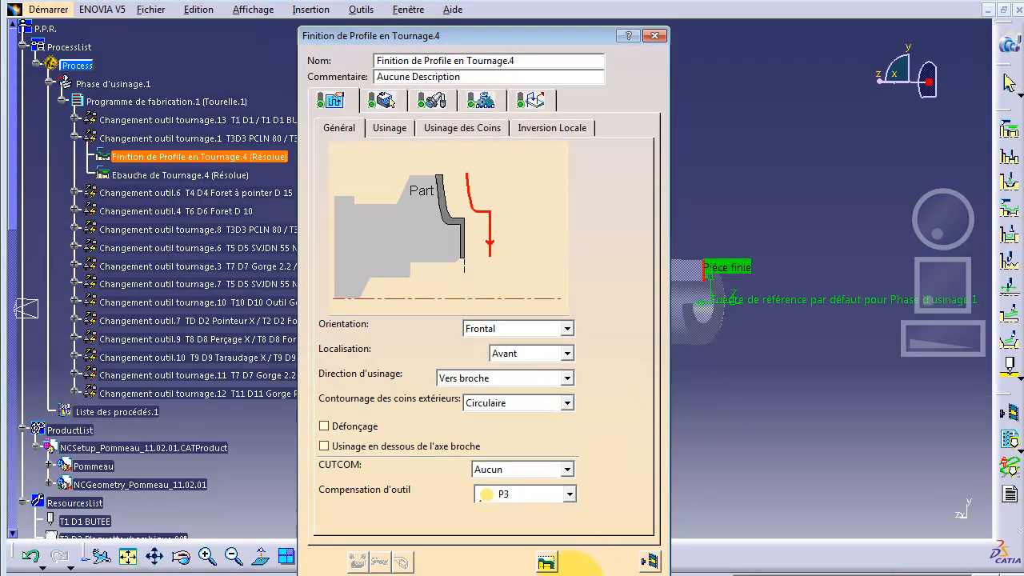
left_click(547, 562)
- Open Ebauche de Tournage.4 and check its tool assembly against the other available assemblies without changing it
left_click(204, 177, "ctrl")
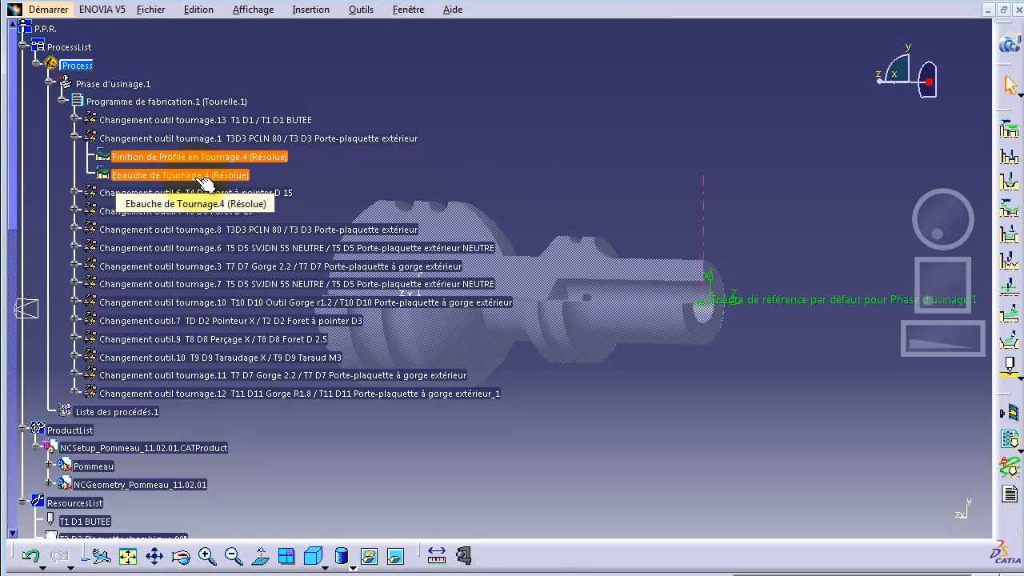
left_click(194, 177)
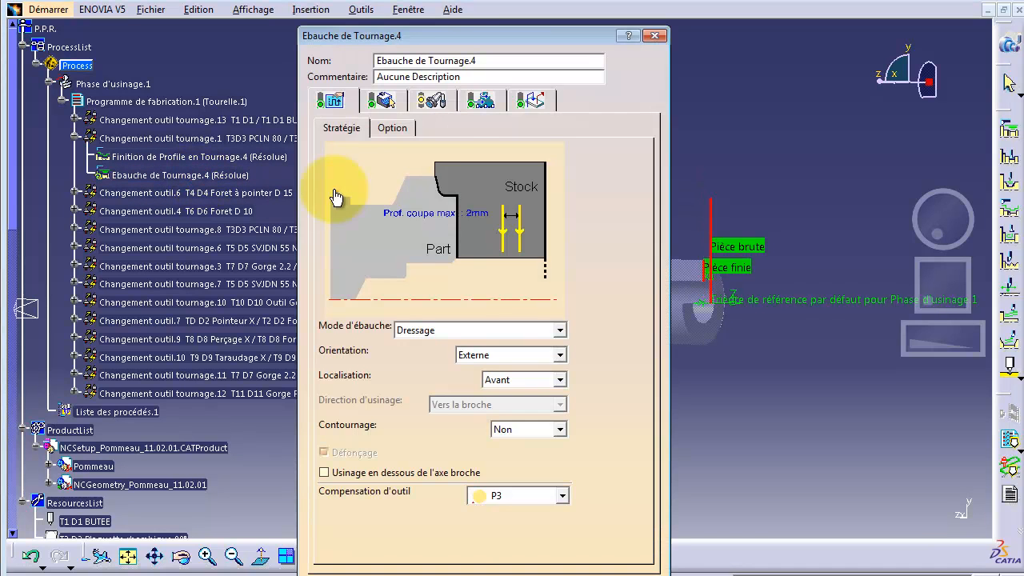
left_click(428, 98)
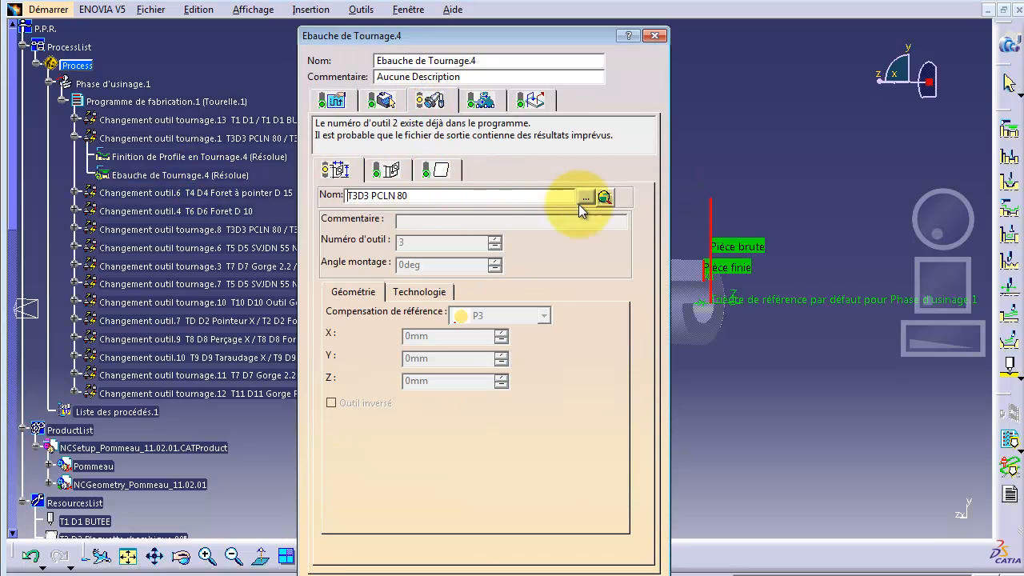
left_click(586, 197)
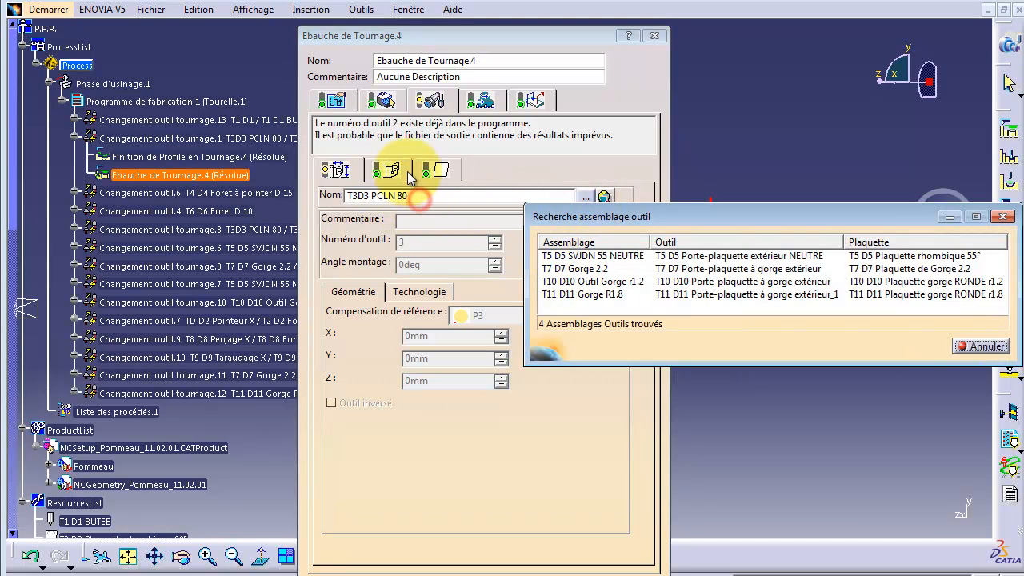
left_click(981, 346)
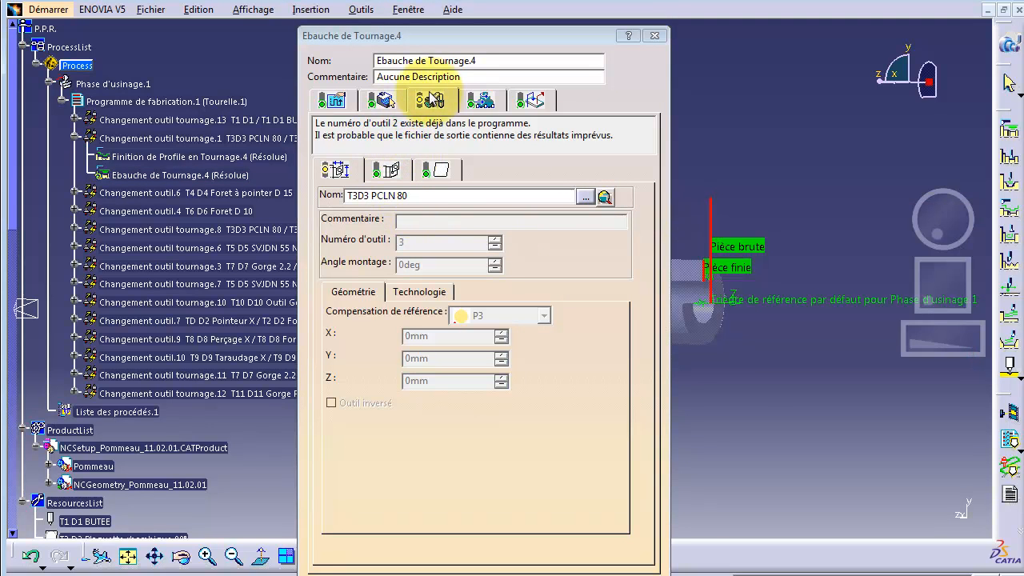
- Examine the roughing operation's geometry offsets and its stock and finished-part elements on the part's front face
left_click(385, 101)
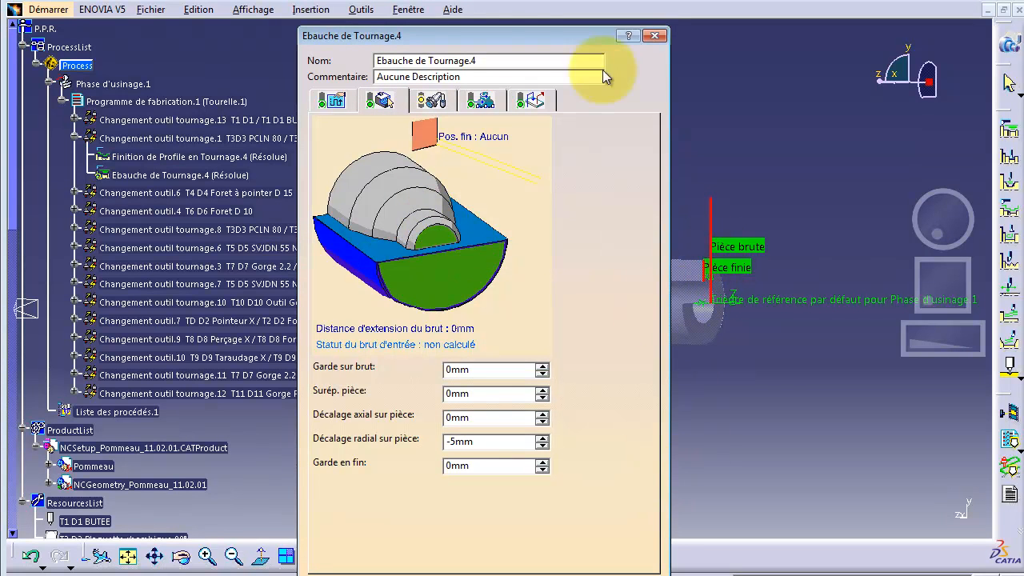
left_click_drag(559, 38, 483, 32)
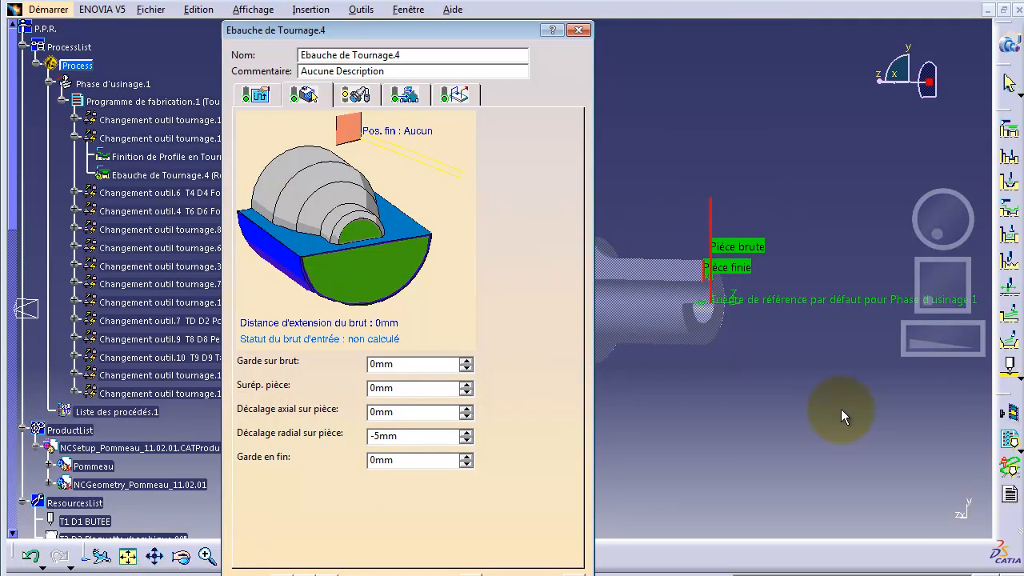
left_click_drag(935, 349, 932, 338)
left_click_drag(926, 297, 915, 290)
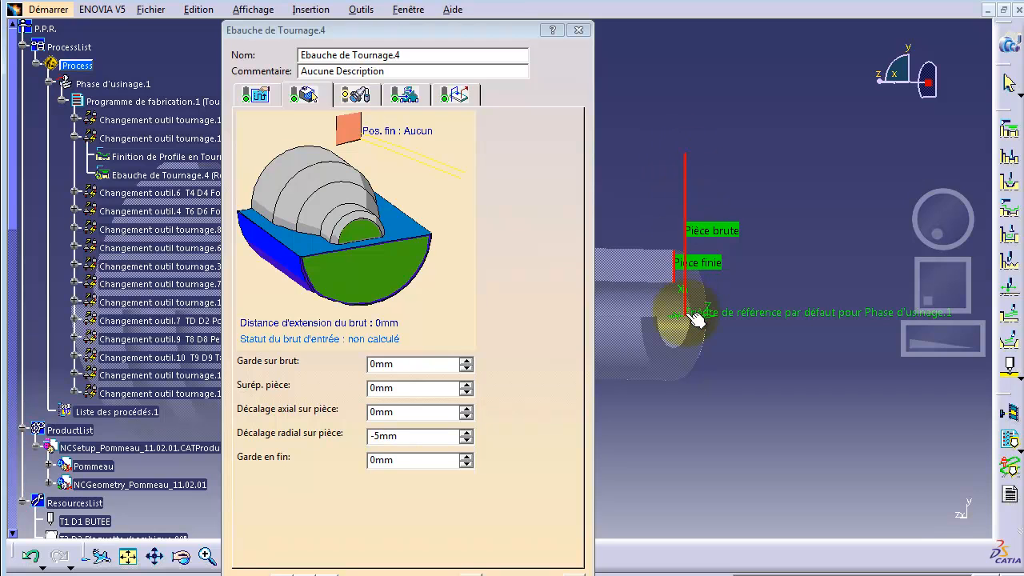
- Examine the facing strategy, engagement and clearance options, and approach and retract macros of Ebauche de Tournage.4
left_click(256, 95)
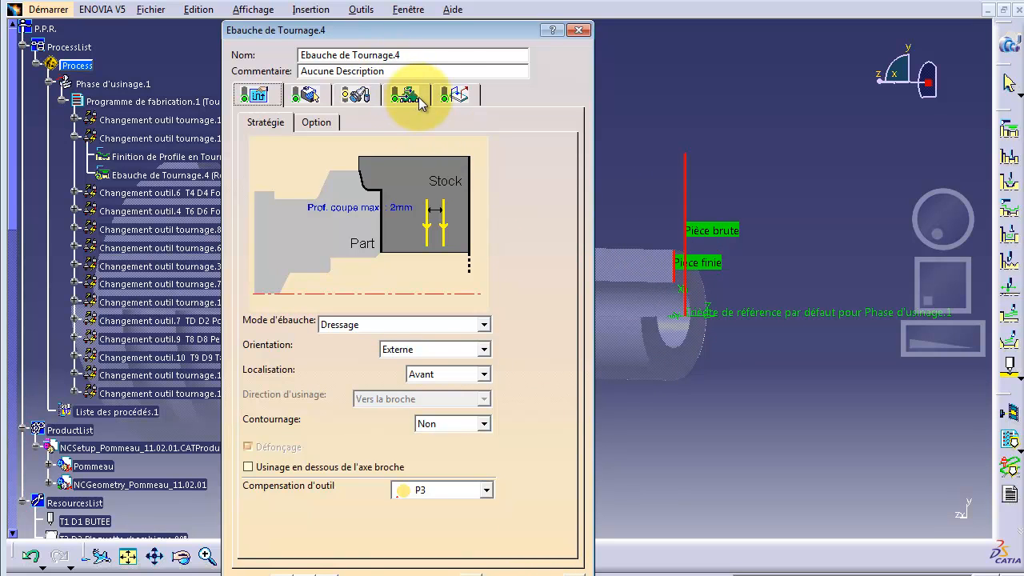
left_click(310, 122)
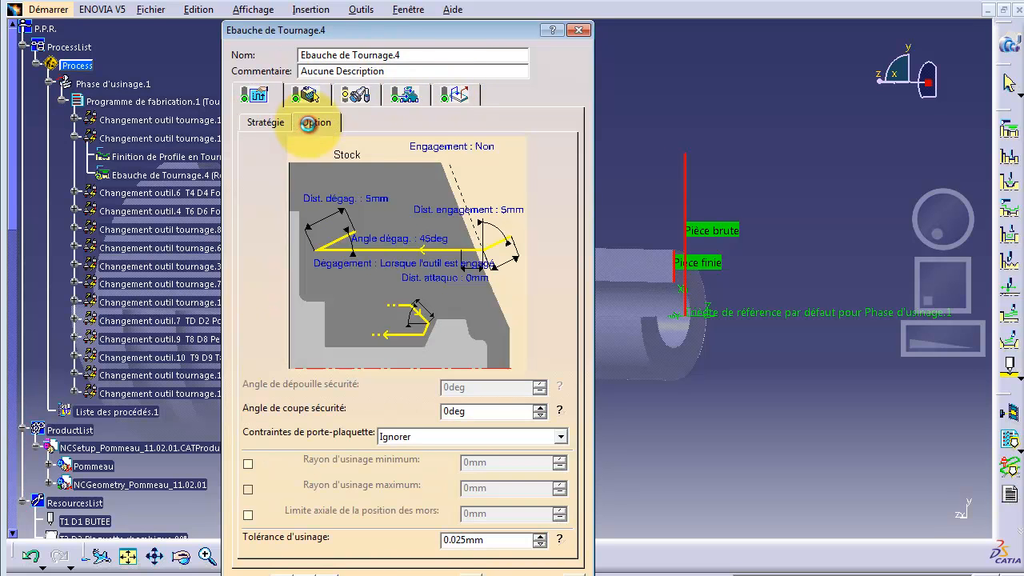
left_click(455, 95)
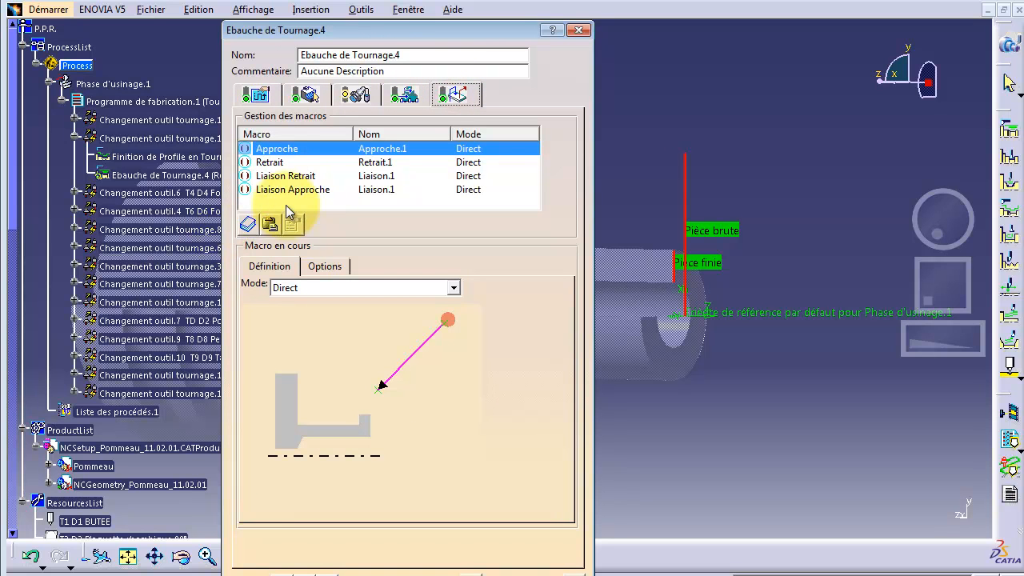
left_click(269, 96)
left_click(308, 124)
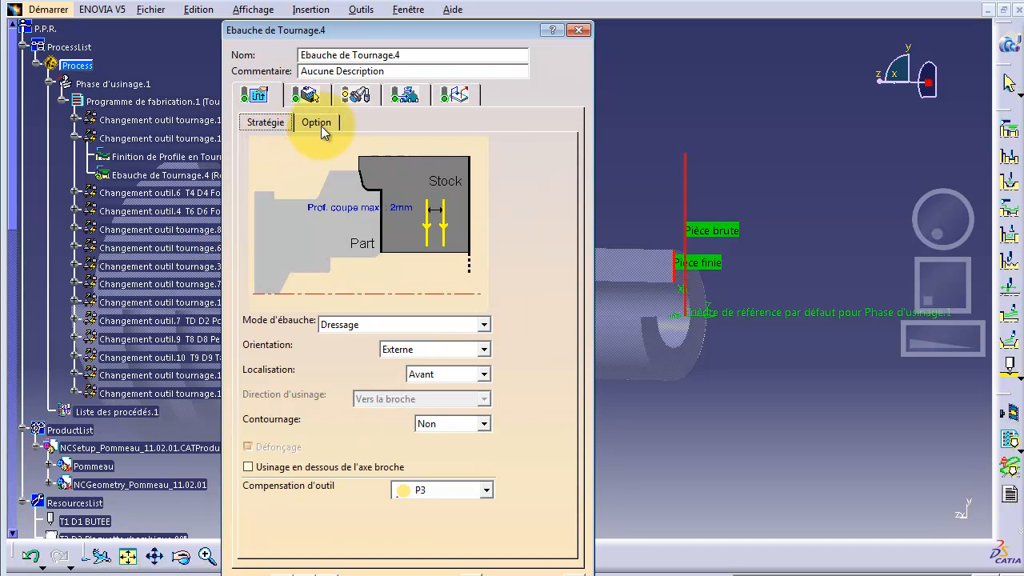
left_click(321, 128)
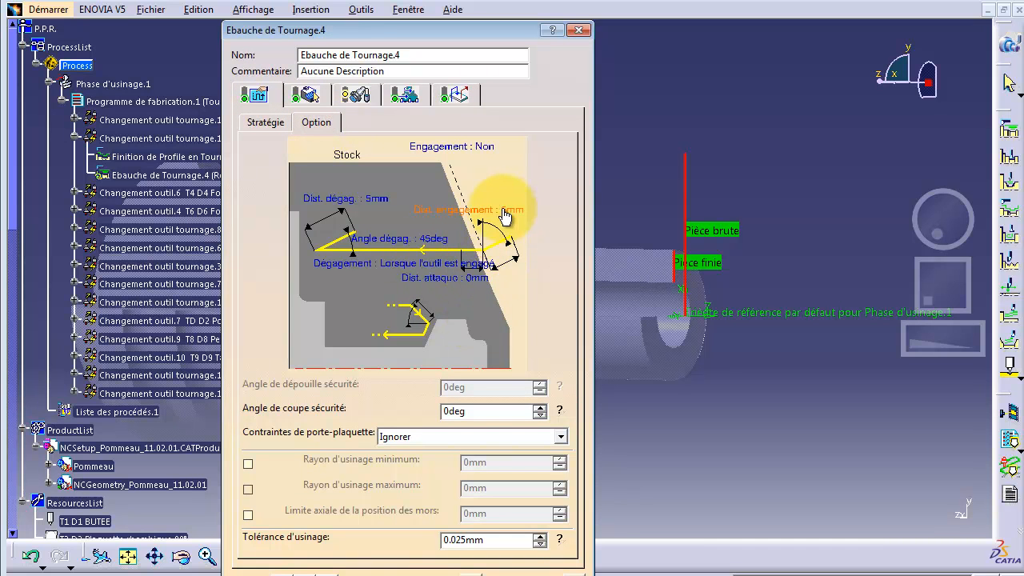
- Replay the Ebauche de Tournage.4 tool path point by point, review its facing strategy, and close the operation
mouse_move(512, 218)
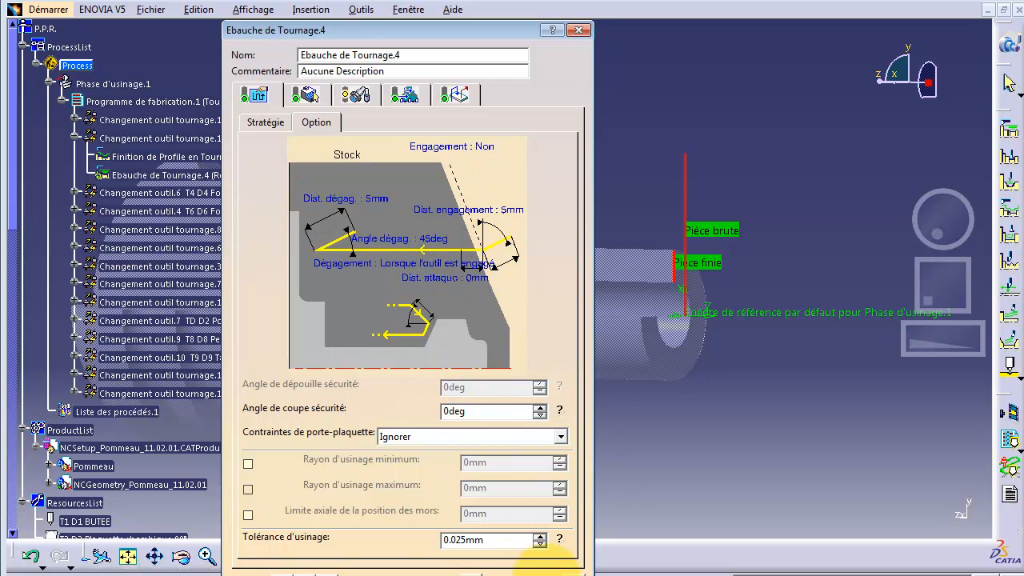
left_click(575, 569)
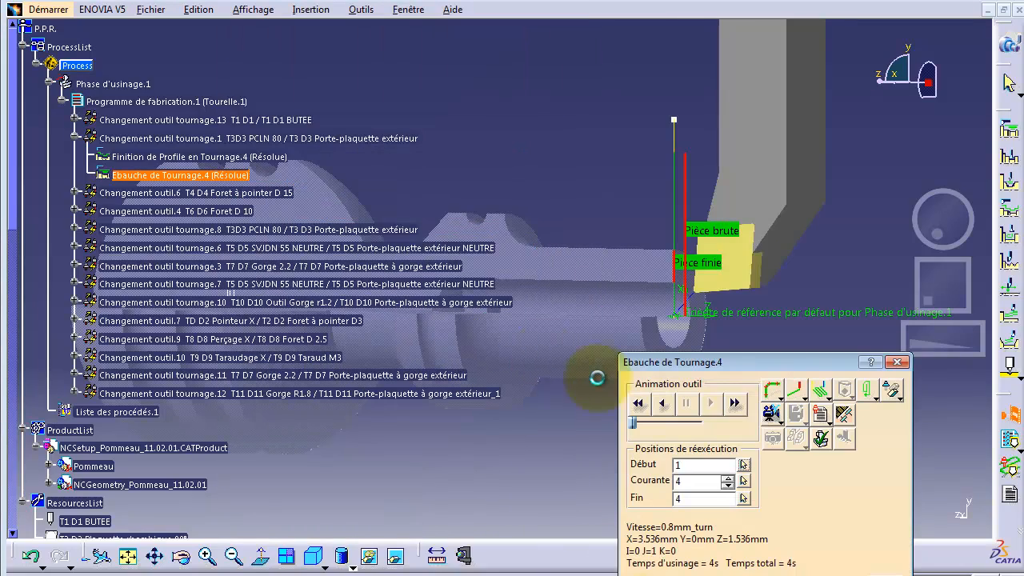
left_click(638, 402)
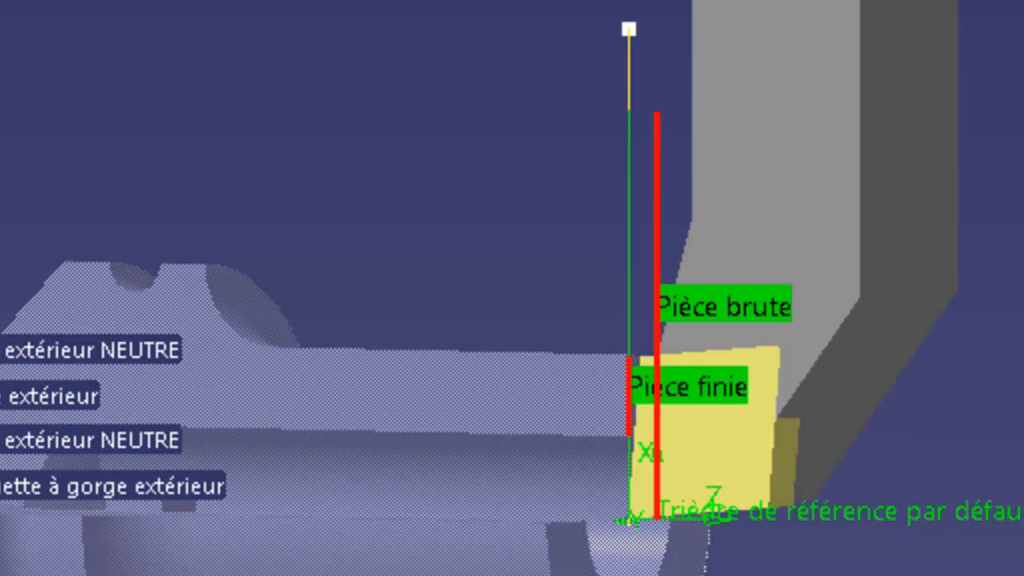
left_click_drag(680, 530, 724, 472)
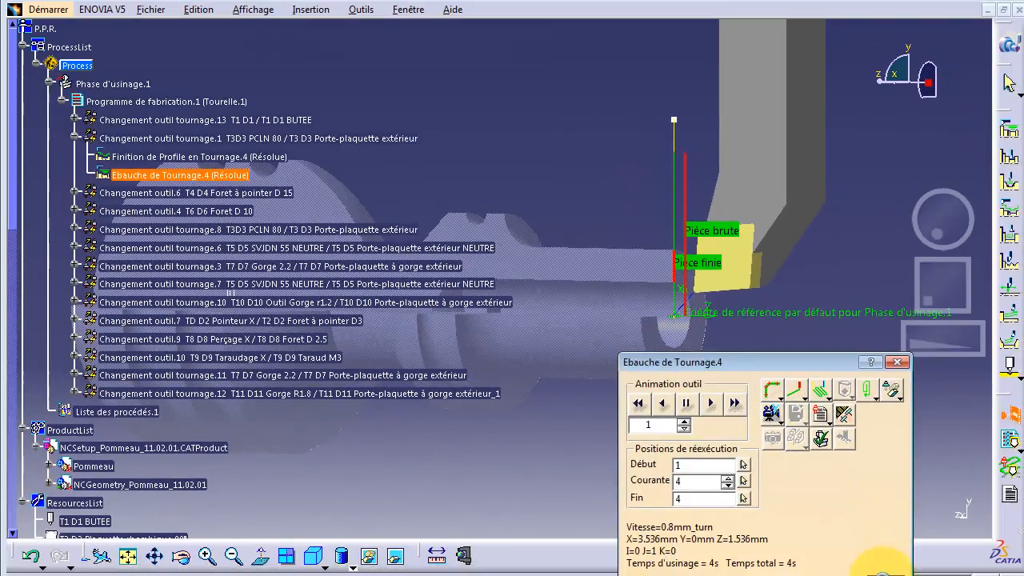
left_click(880, 563)
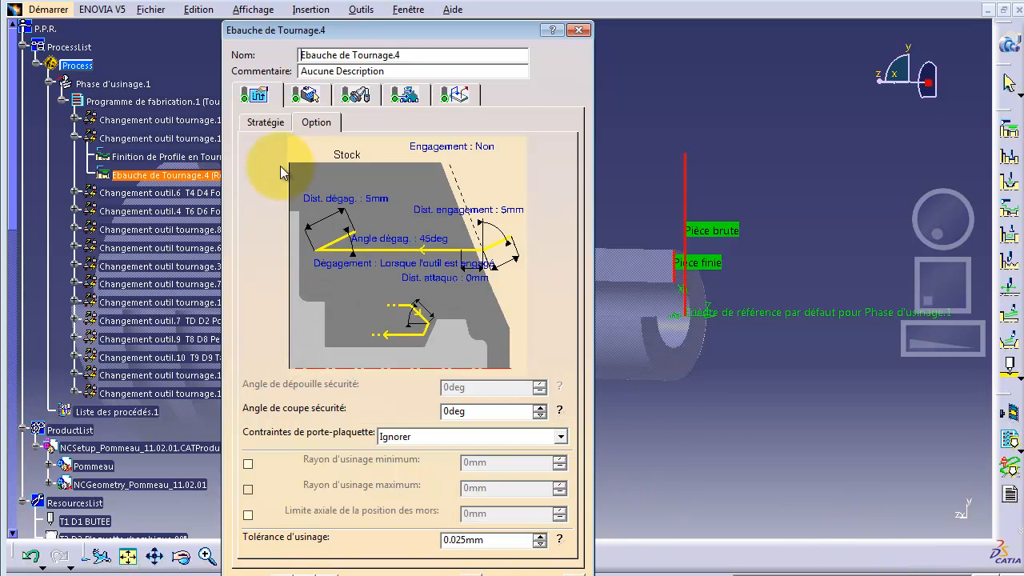
left_click(264, 122)
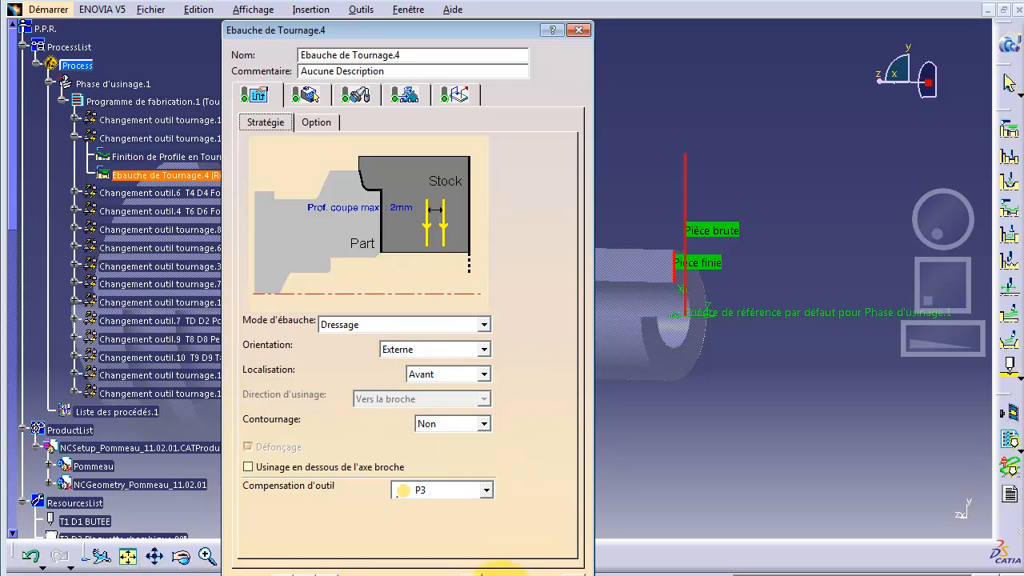
left_click(489, 572)
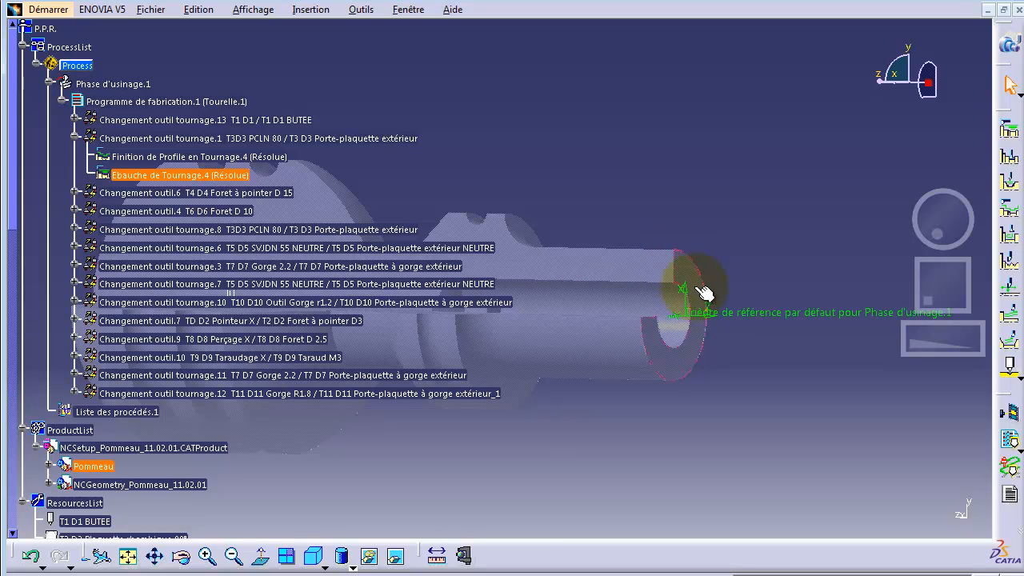
- Open Finition de Profile en Tournage.4, replay its facing tool path on the part's front face, and close the operation
left_click(256, 157)
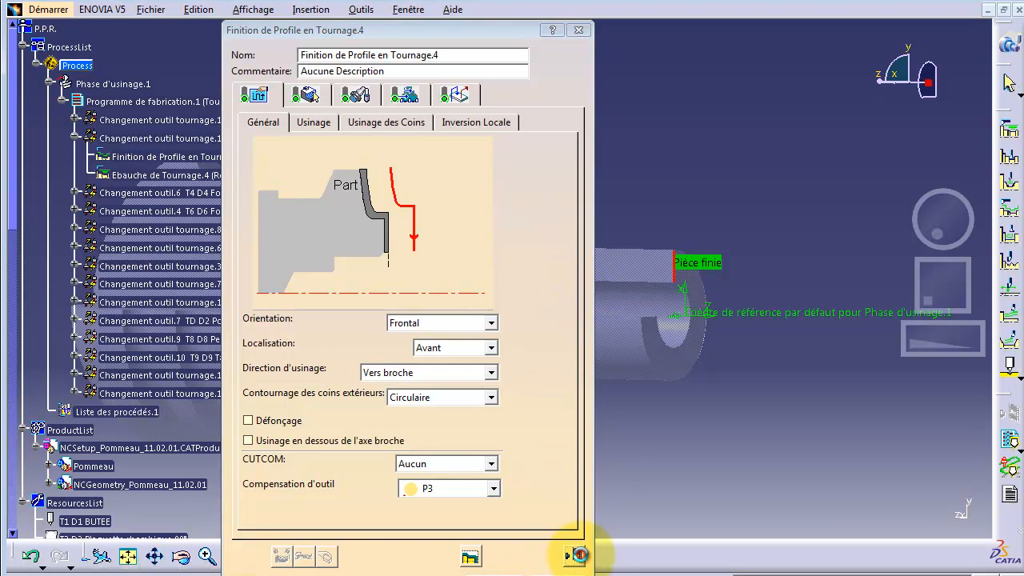
left_click(575, 555)
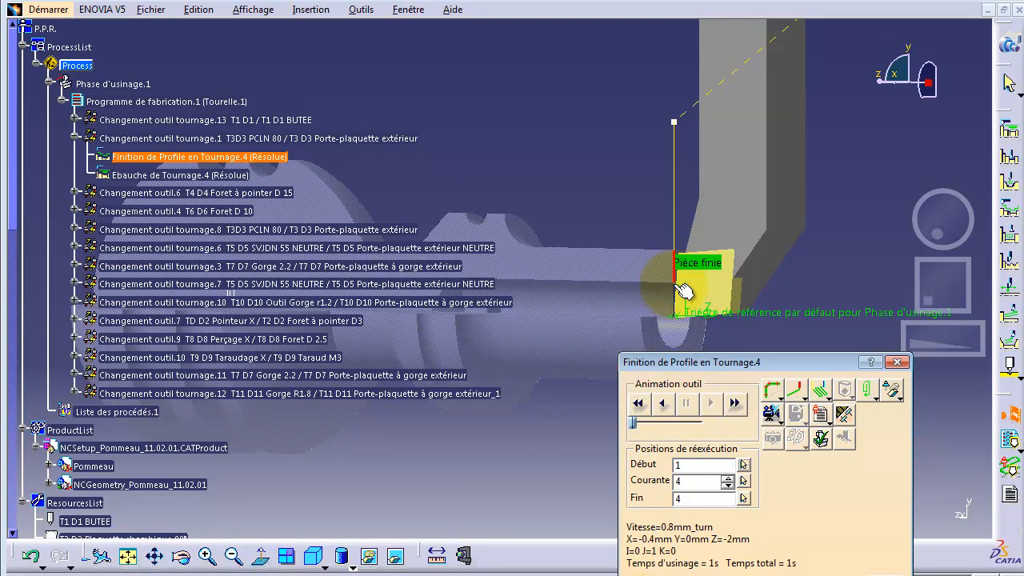
left_click(711, 403)
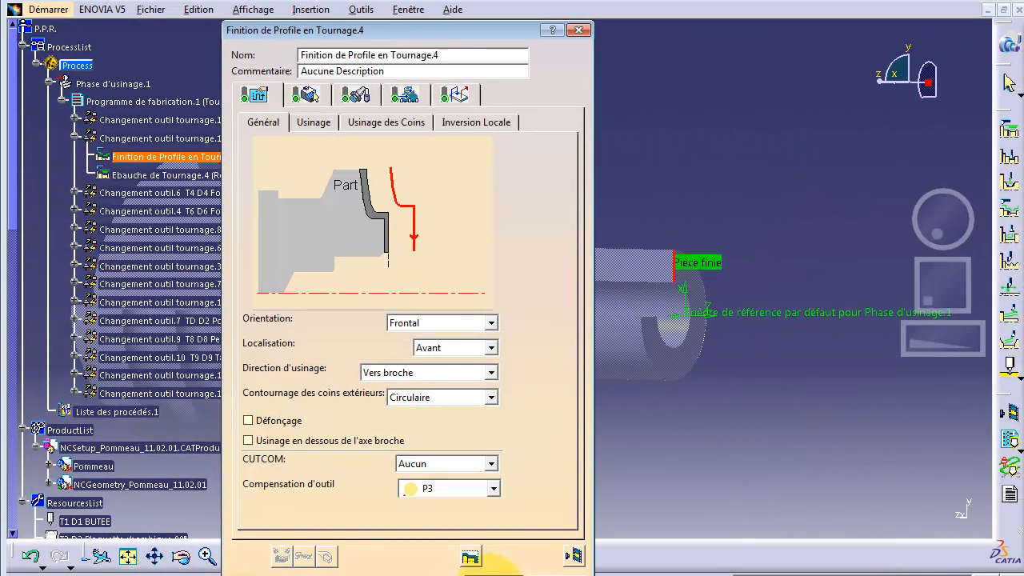
left_click(476, 564)
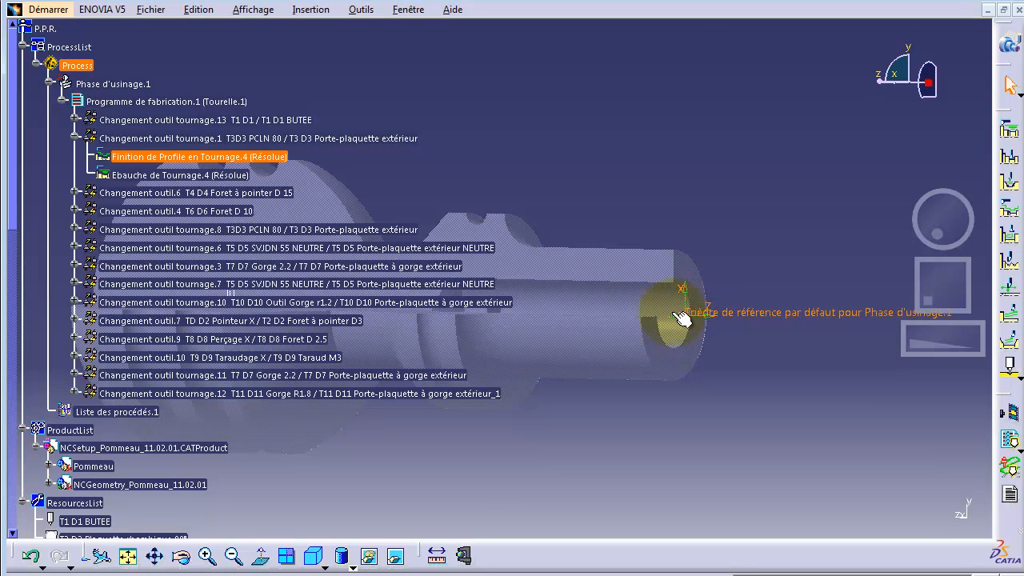
- Expand the T4 D4 and T6 D6 tool changes and examine the strategy, hole geometry and spot drill of Pointage.4
left_click(72, 192)
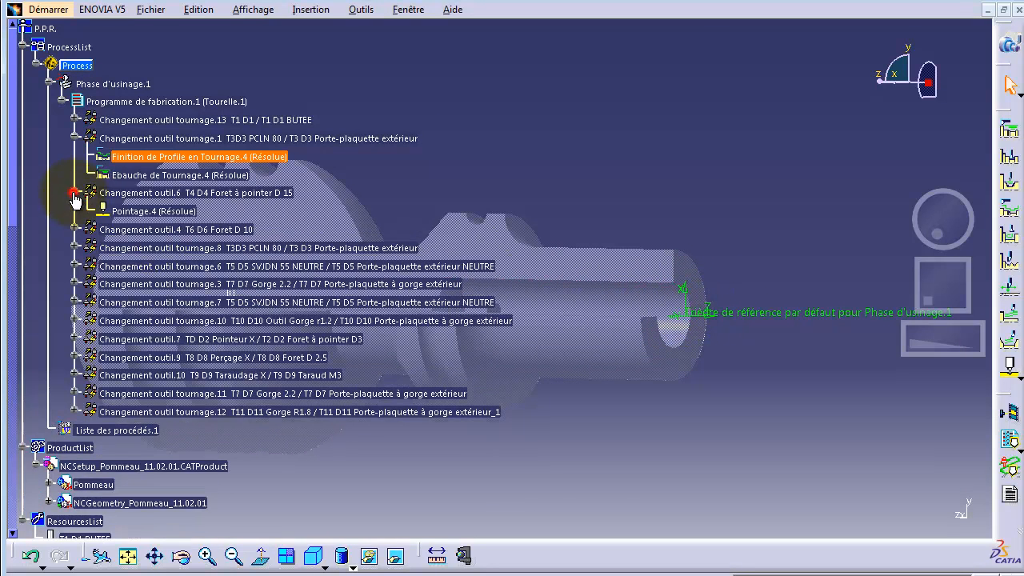
left_click(158, 212)
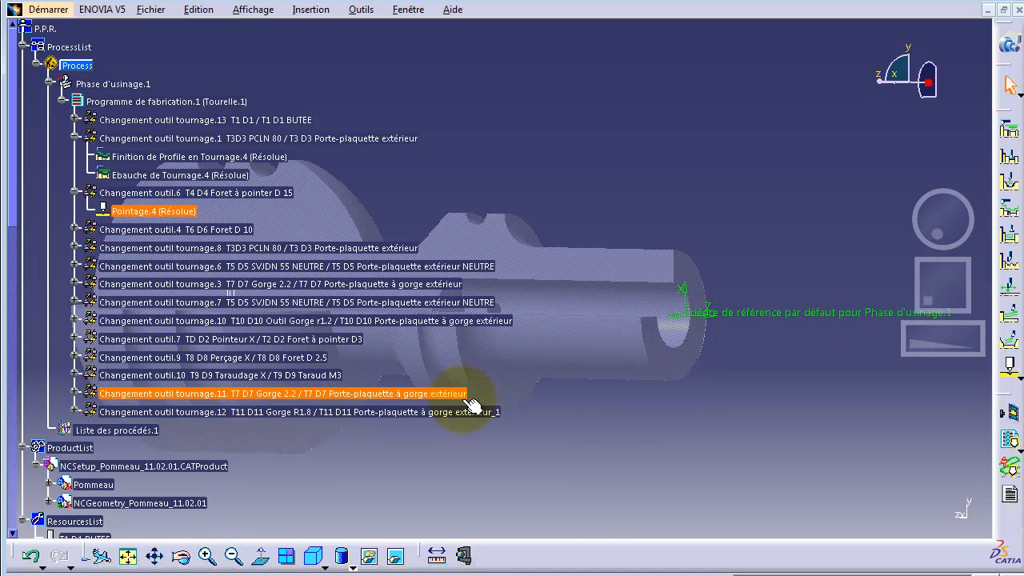
left_click(72, 229)
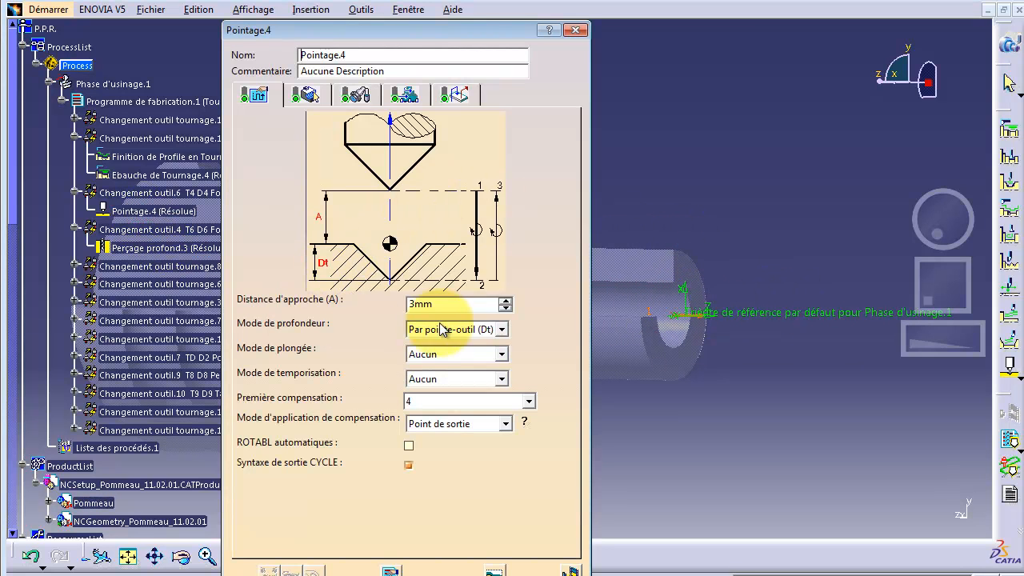
left_click(305, 94)
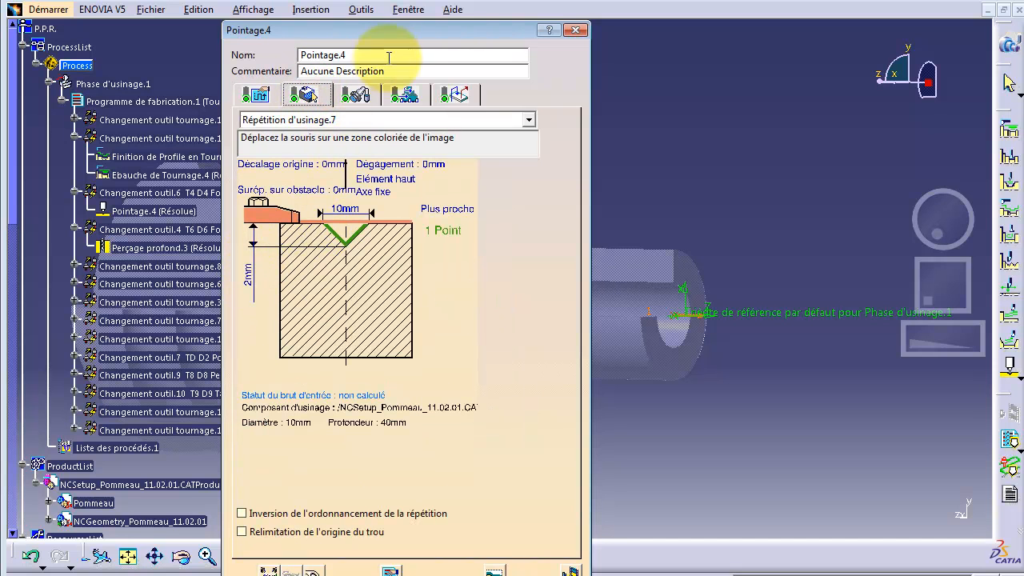
left_click(357, 96)
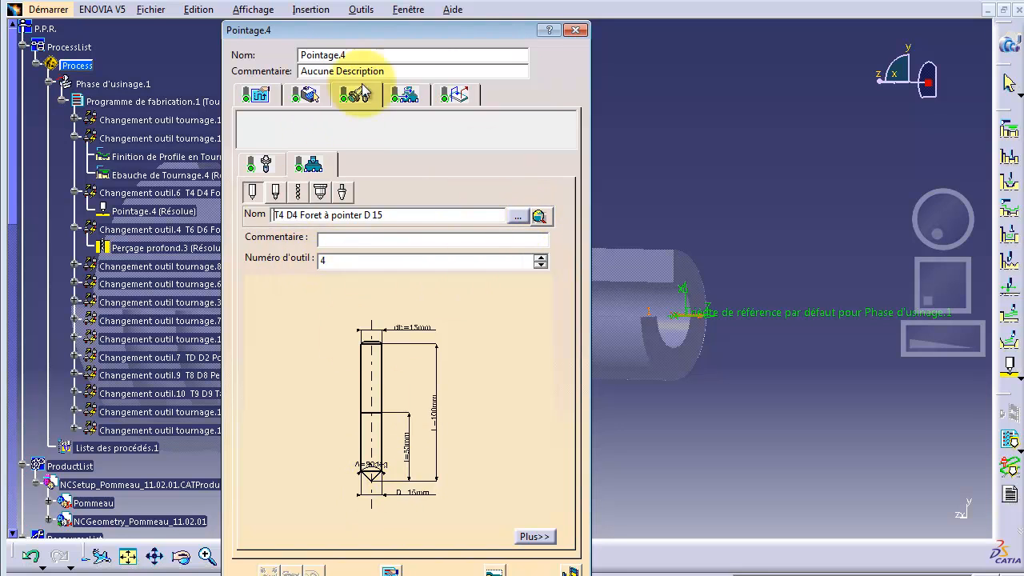
- Set the approach, plunge and retract feed rates of Pointage.4 to 0.14 mm_turn and confirm the operation
left_click(421, 100)
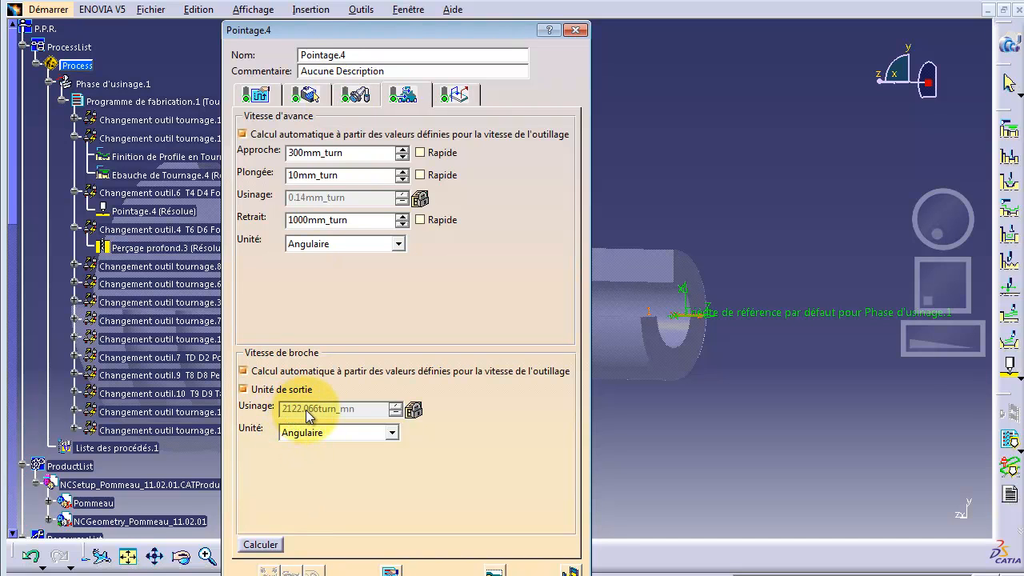
left_click(296, 177)
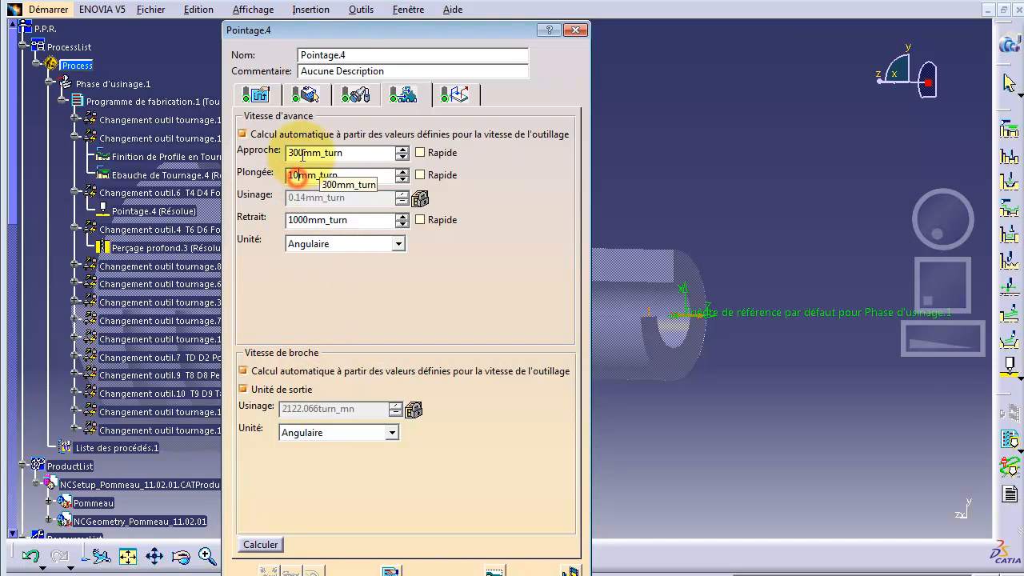
left_click(297, 152)
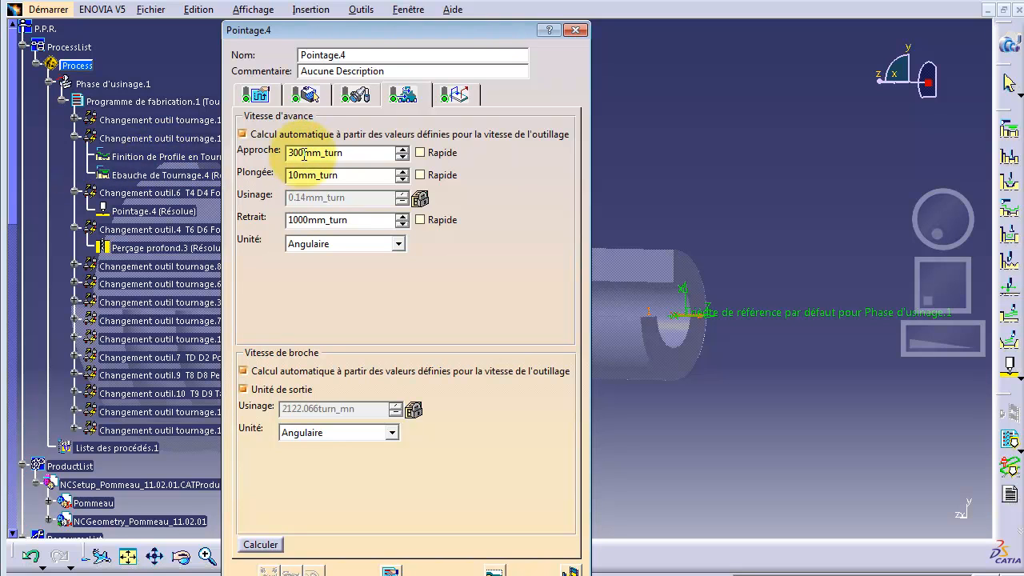
left_click_drag(288, 153, 344, 153)
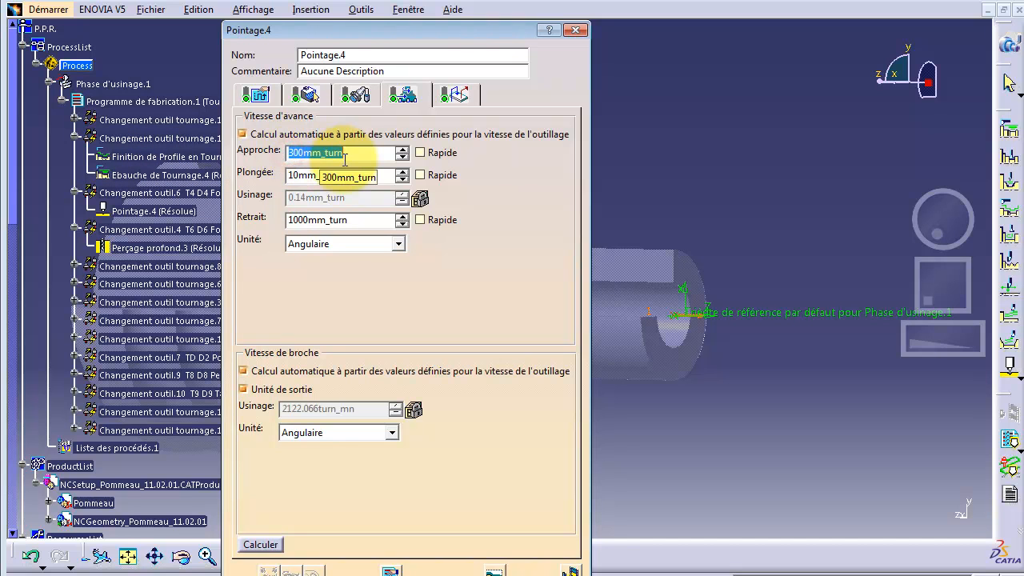
left_click_drag(285, 220, 359, 221)
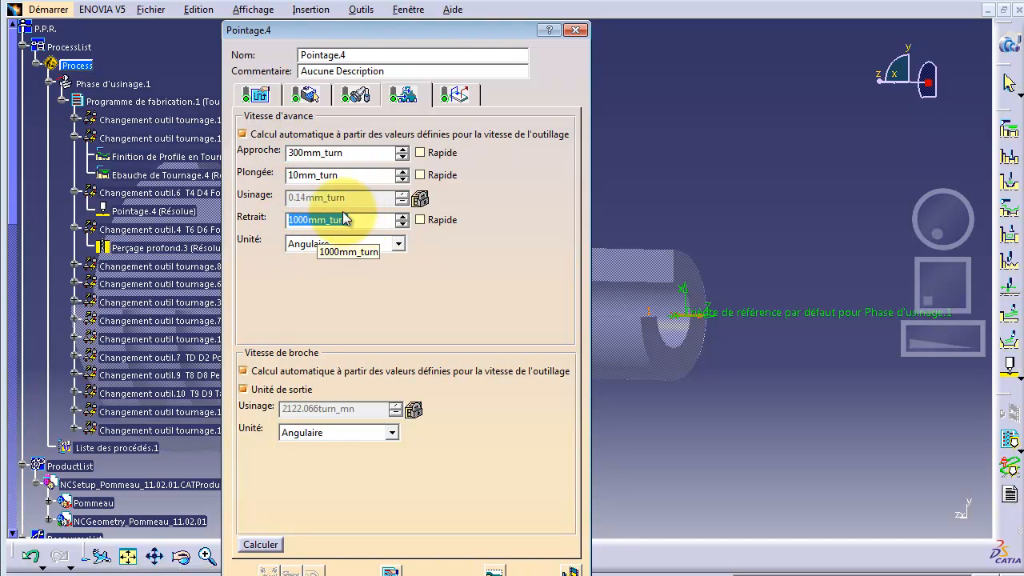
left_click(300, 200)
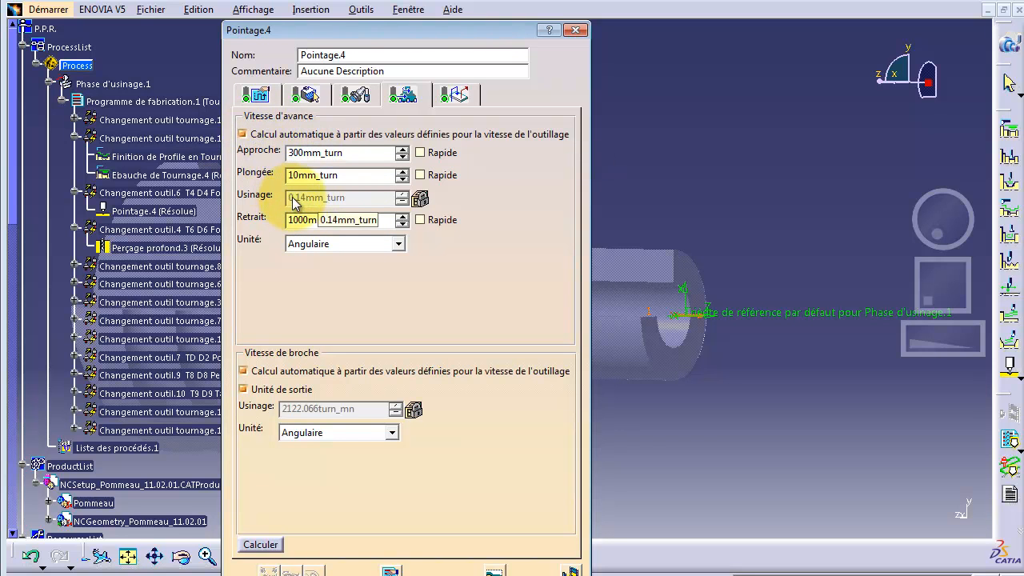
left_click_drag(346, 153, 233, 155)
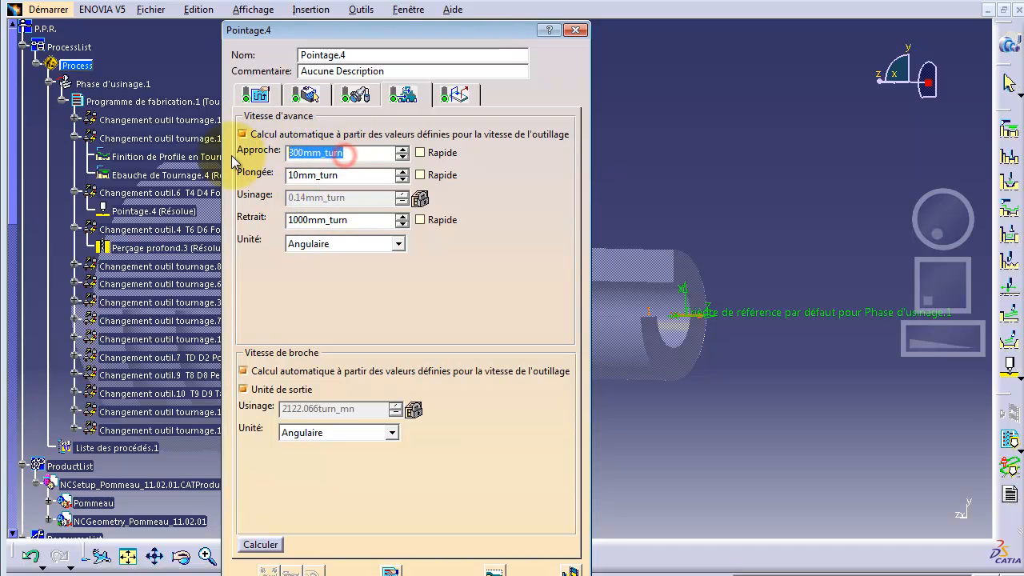
key("Tab")
type("0.1")
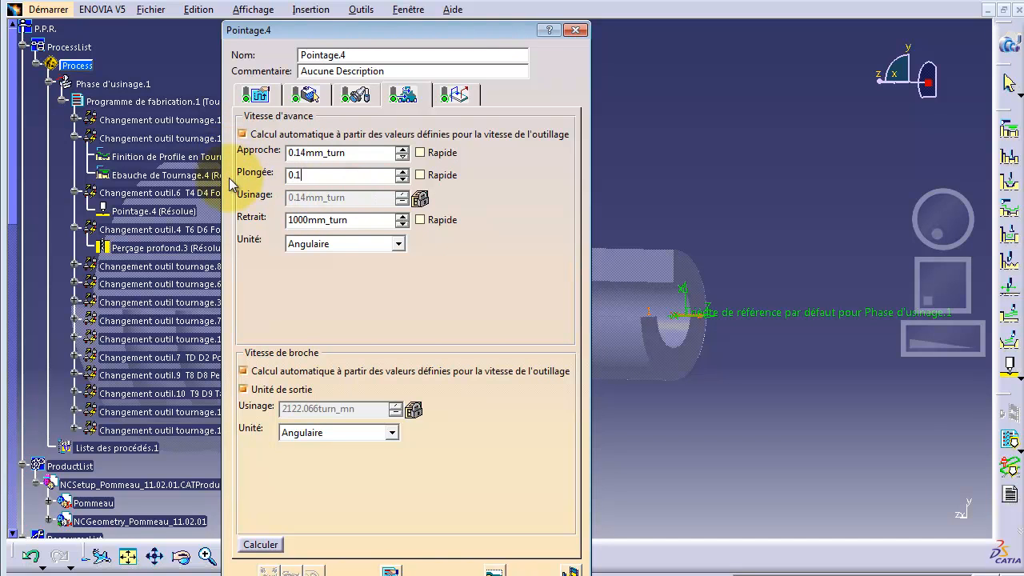
type("4")
key("Tab")
type("0.")
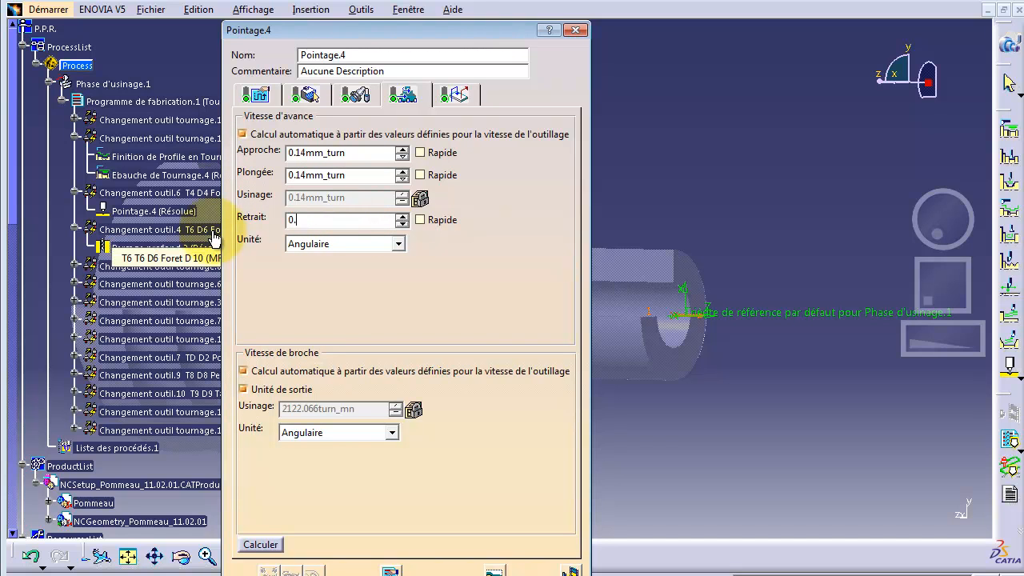
type("14")
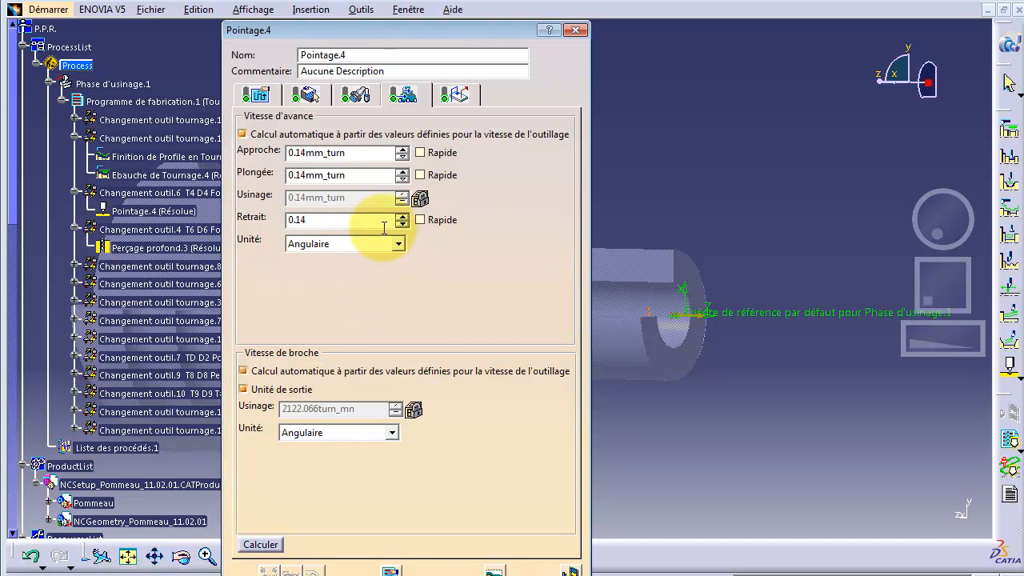
left_click(373, 152)
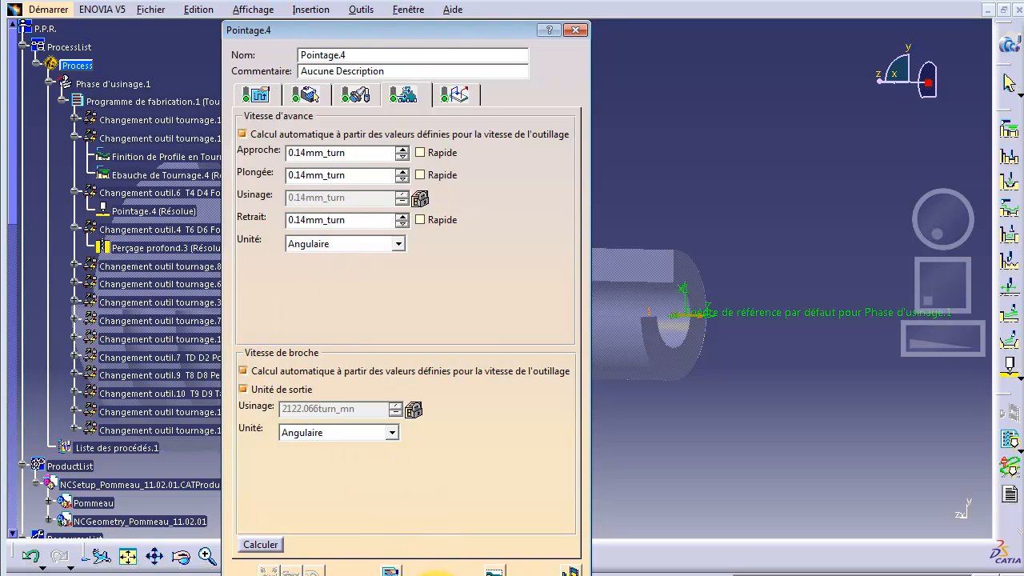
left_click(436, 571)
- Set the engagement, chamfering and clearance feed rates of Finition de Profile en Tournage.4 to 0.07 mm_turn and confirm the operation
double_click(165, 157)
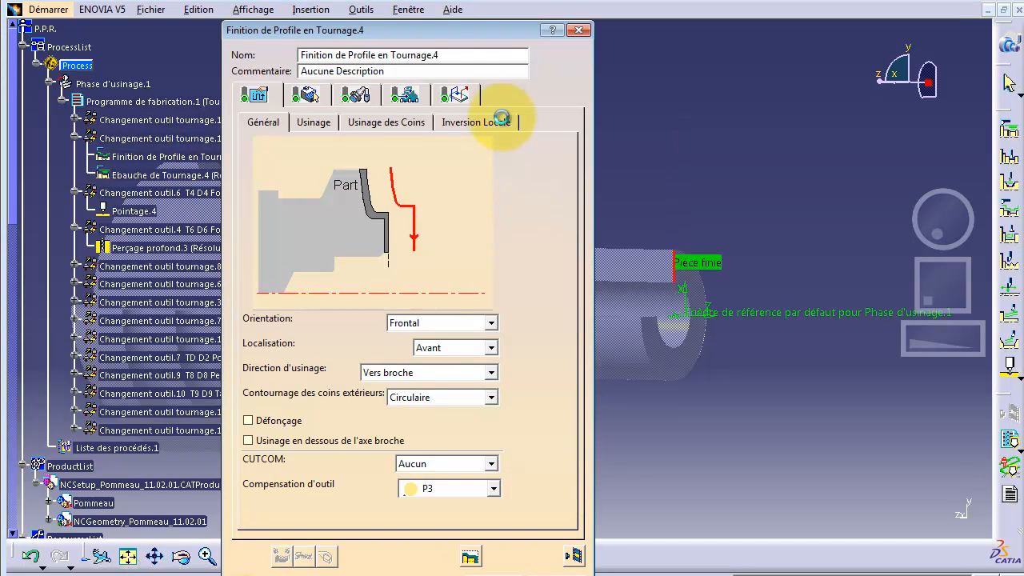
left_click(404, 96)
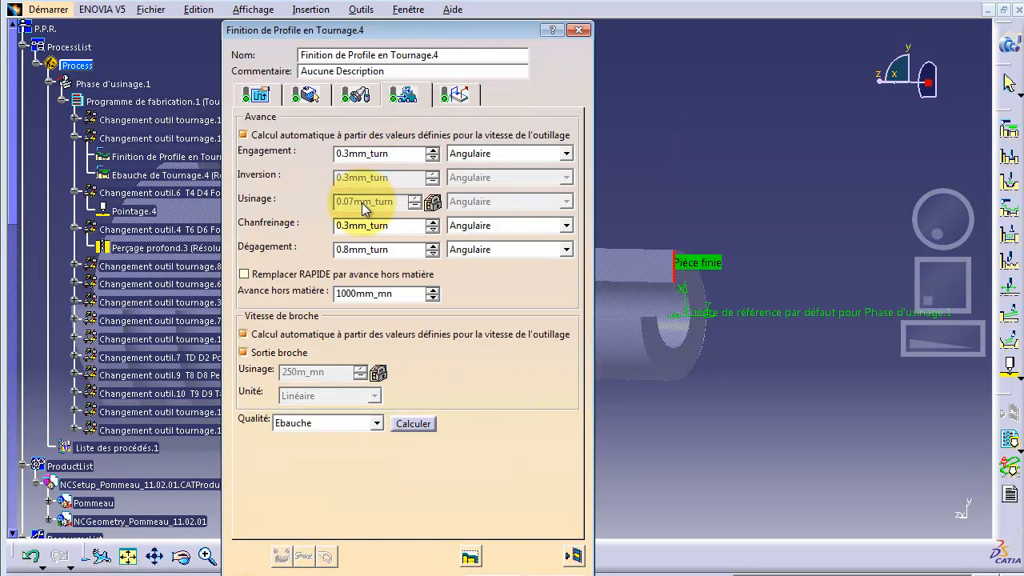
double_click(392, 155)
type("0.07")
double_click(391, 225)
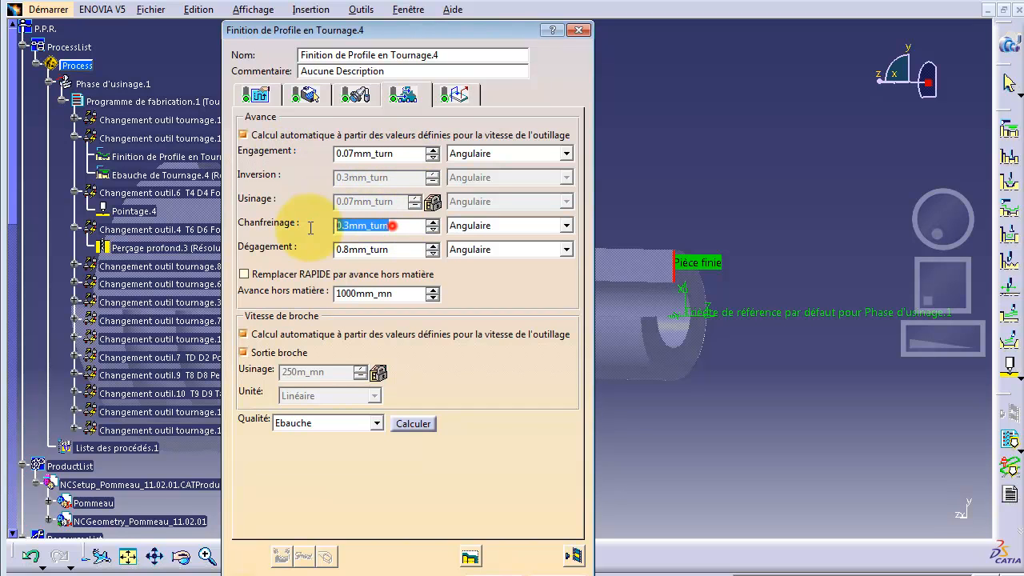
type("0.07")
double_click(381, 250)
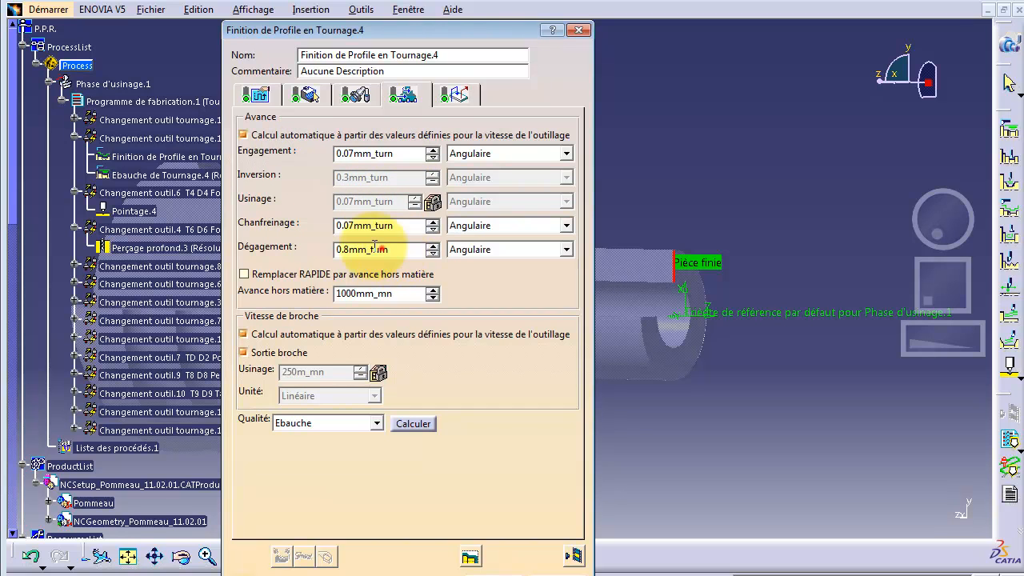
type("0.")
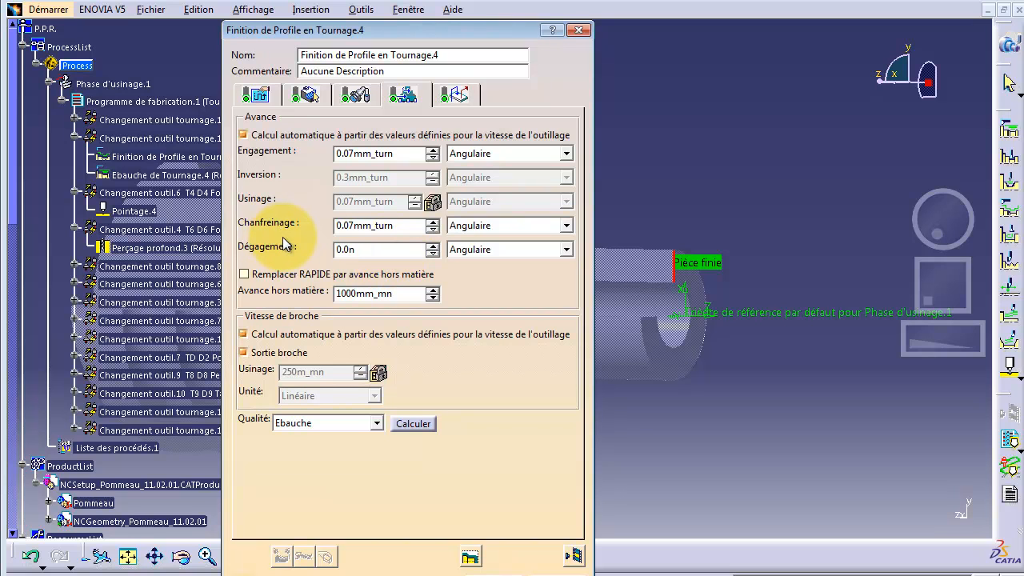
type("07")
left_click(398, 153)
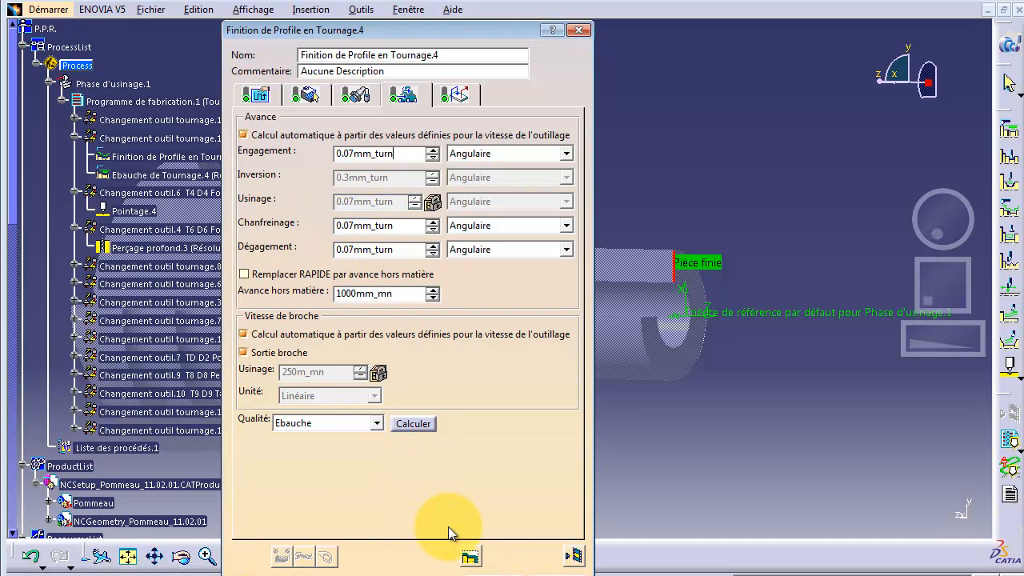
left_click(471, 555)
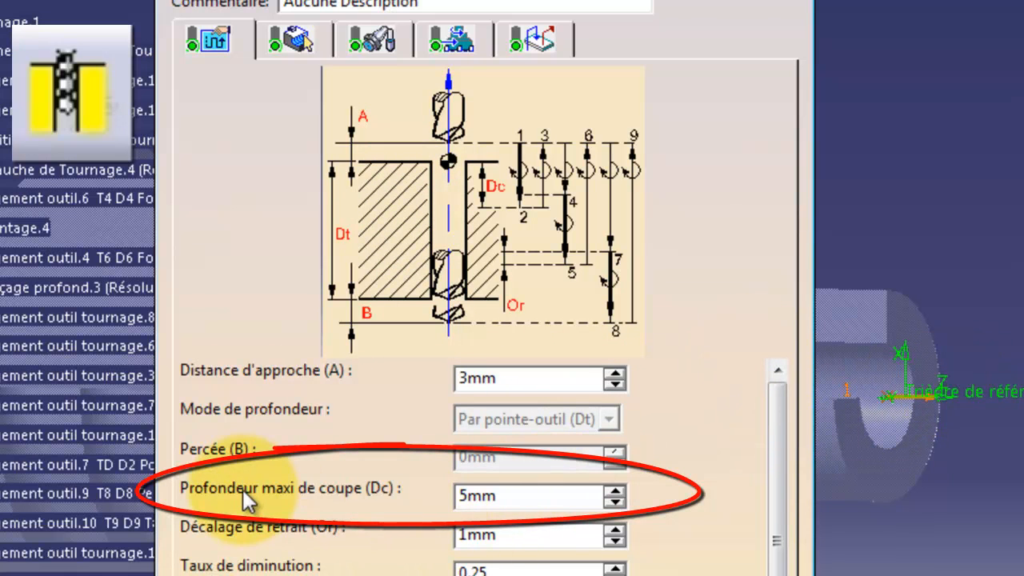
- Examine the approach distance, maximum cutting depth and retract offset in the strategy of Perçage profond.3
left_click(521, 491)
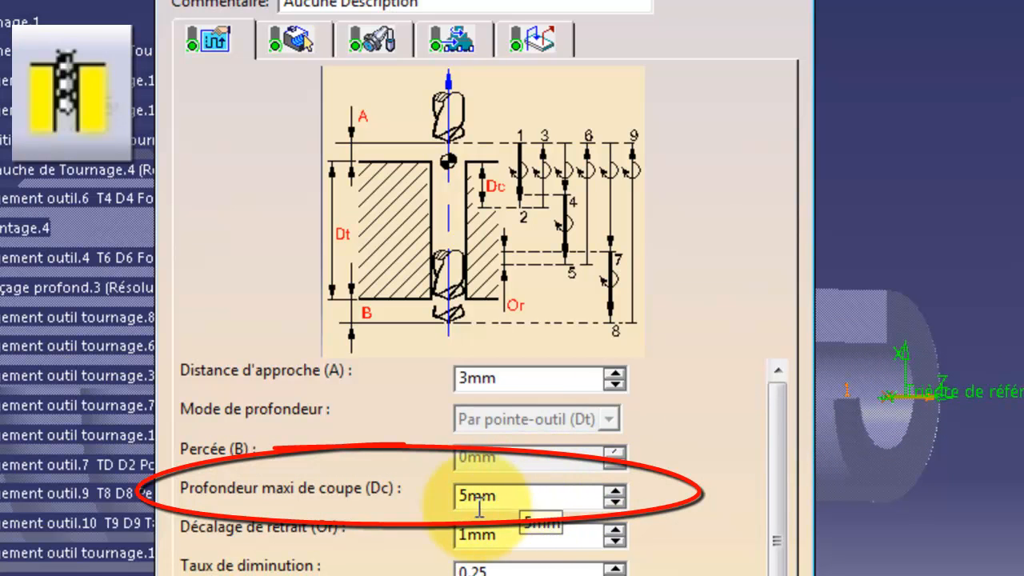
double_click(521, 496)
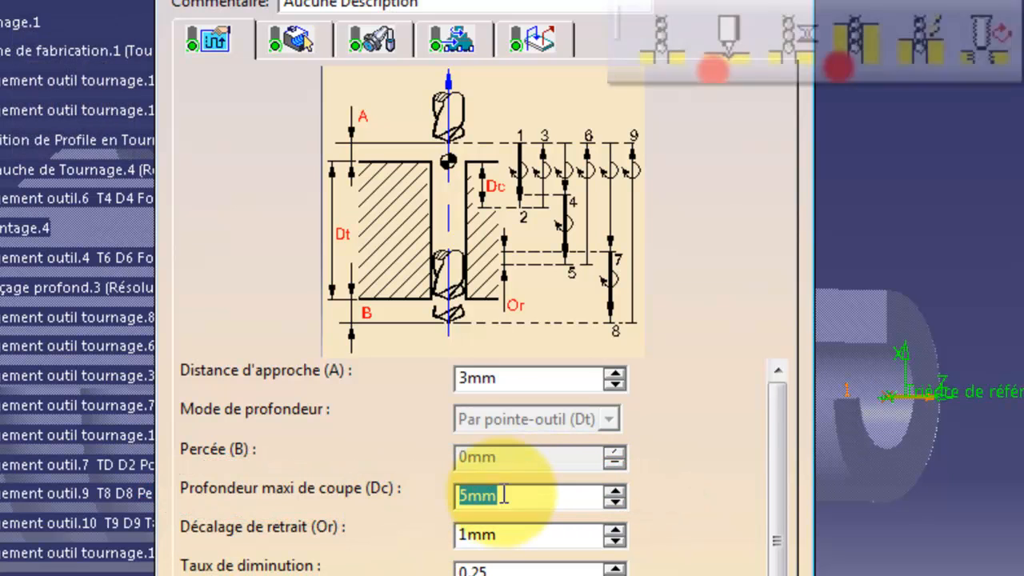
double_click(506, 377)
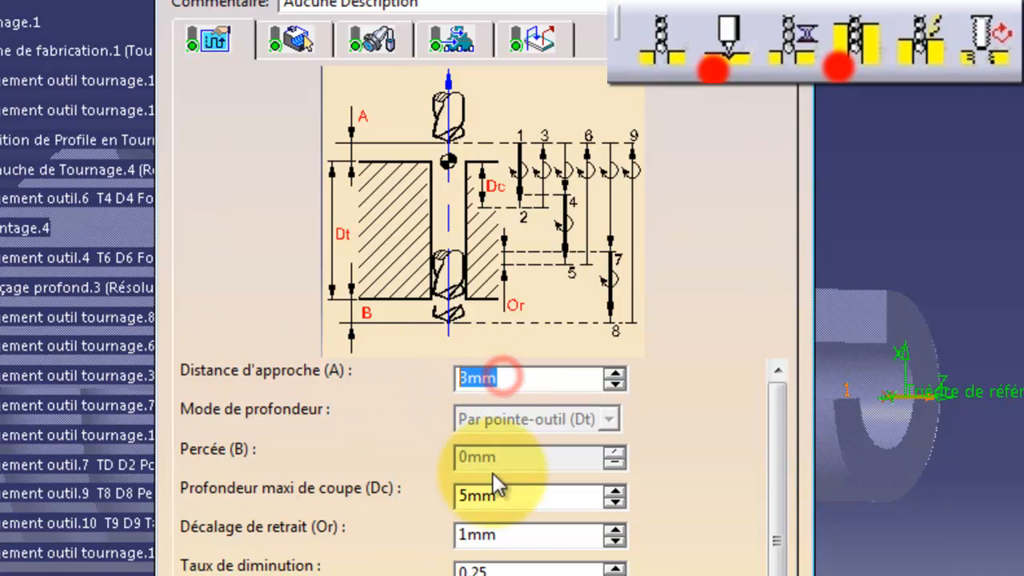
double_click(530, 494)
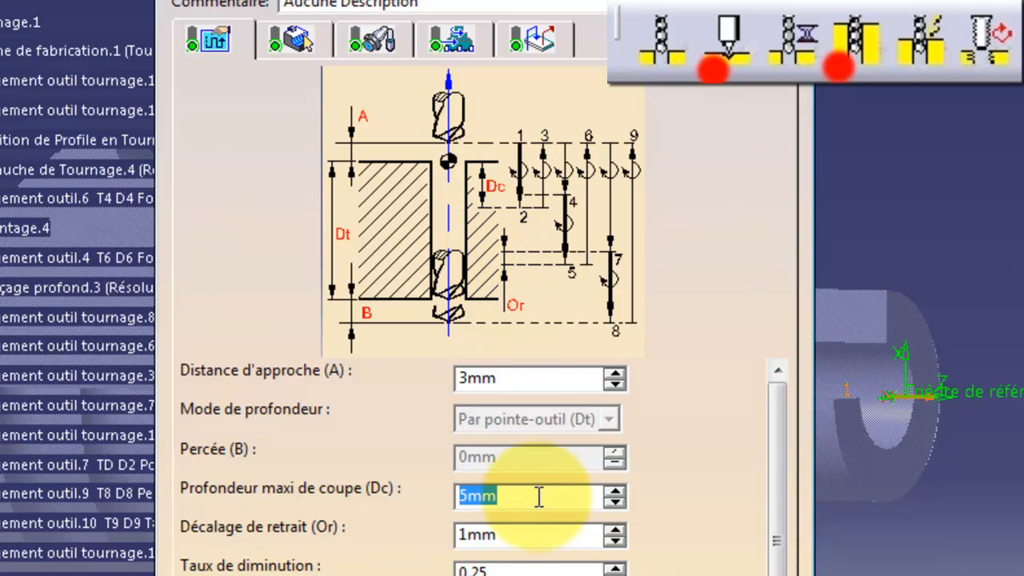
left_click(539, 540)
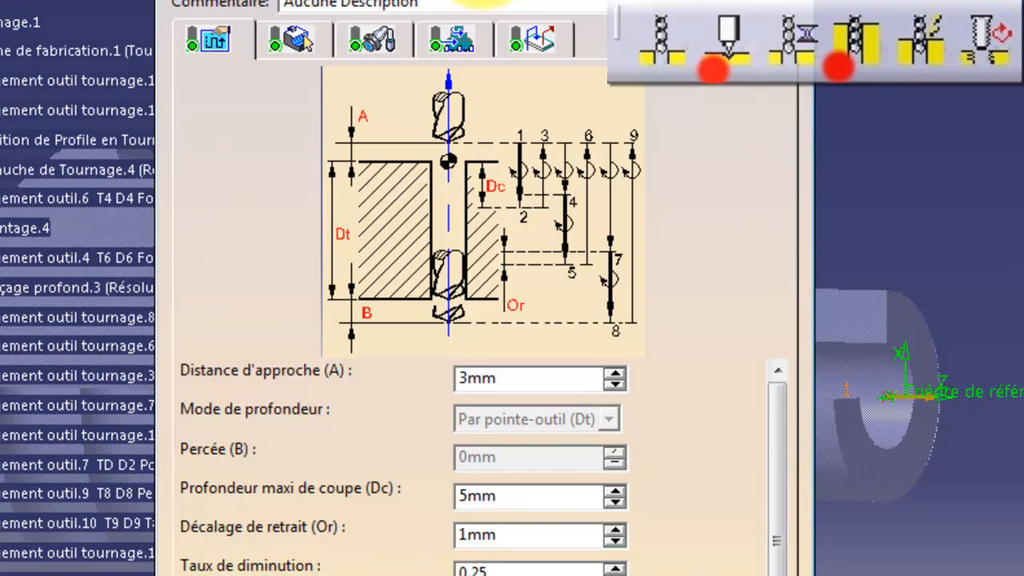
- Replay the tool path of Perçage profond.3 forward and backward, checking how deep the drill goes into the bore
left_click(722, 325)
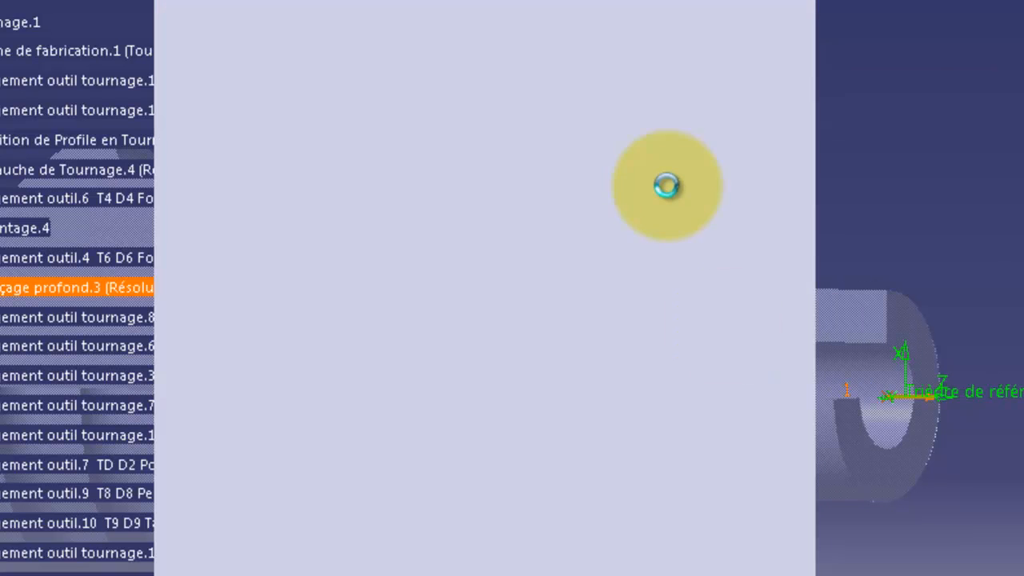
left_click(914, 475)
left_click_drag(914, 475, 194, 502)
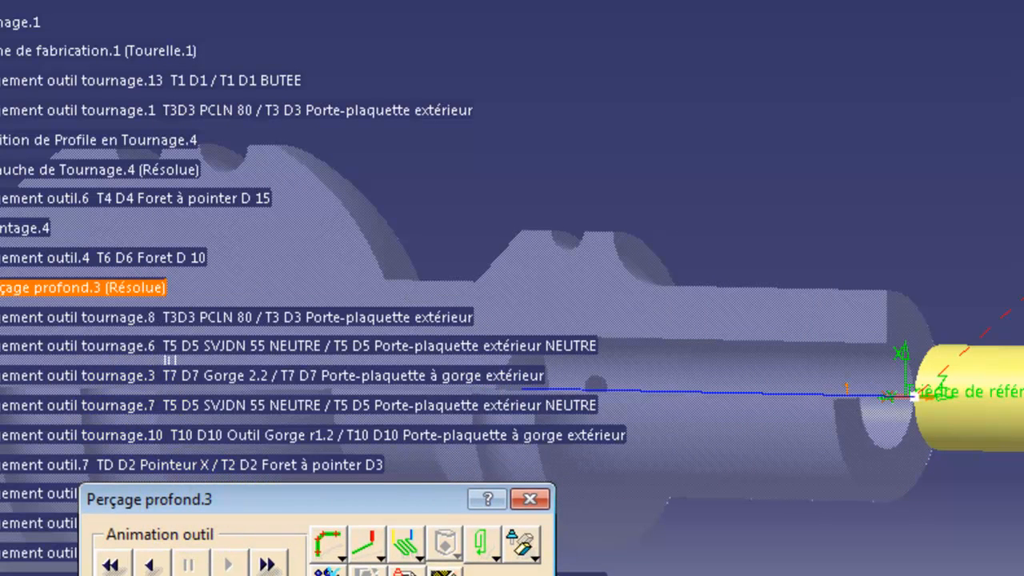
key("F3")
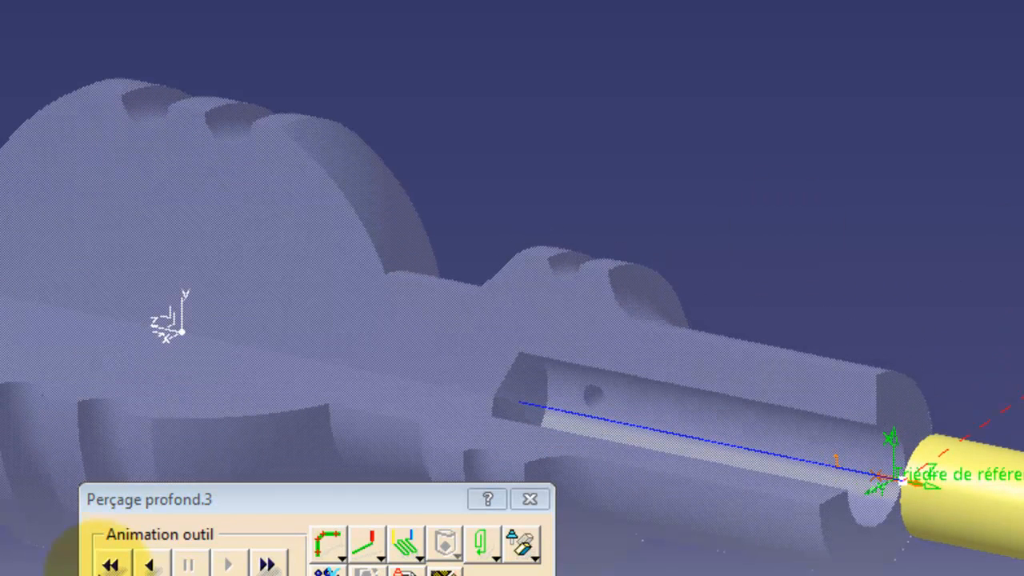
left_click(112, 564)
left_click(229, 564)
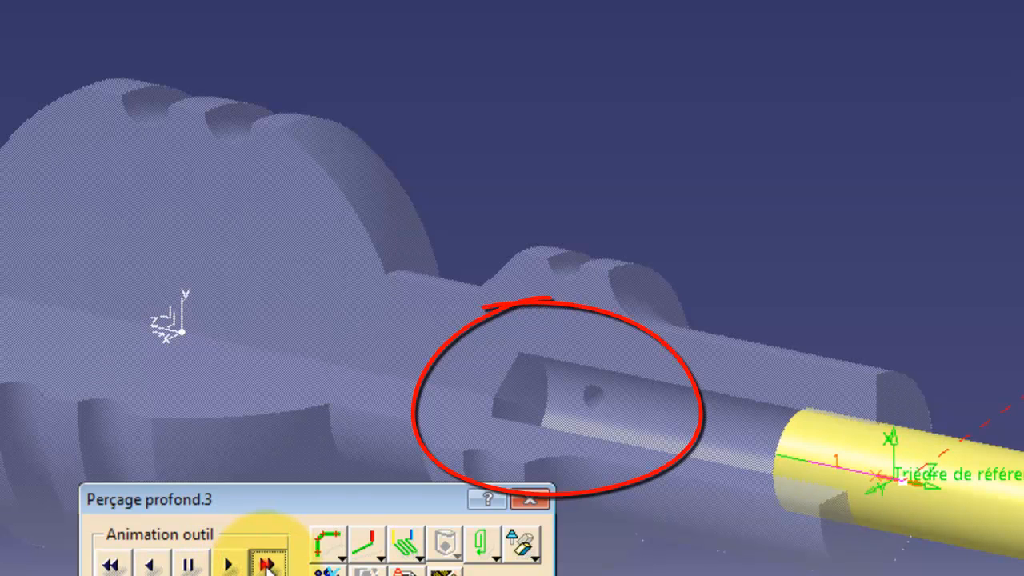
left_click(267, 564)
left_click(150, 564)
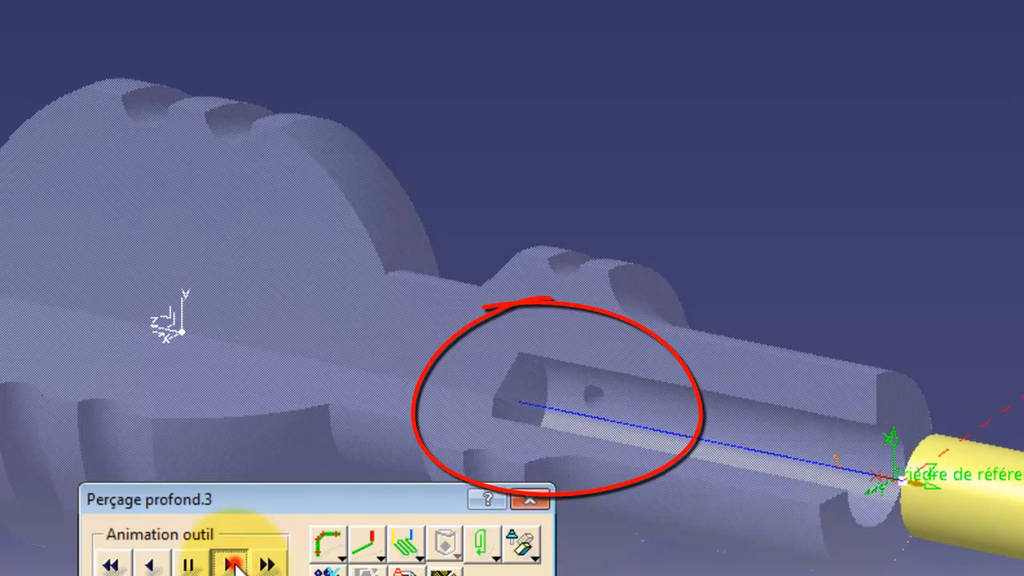
left_click(151, 564)
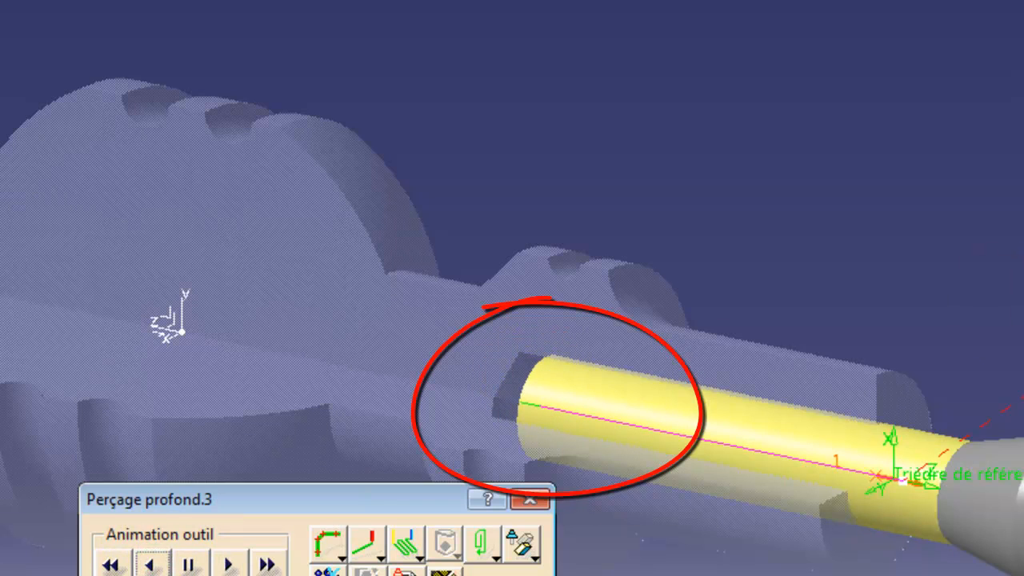
- Compare the drill tip with the bottom of the bore from the side during the replay, and end the replay
middle_click_drag(670, 438, 750, 432)
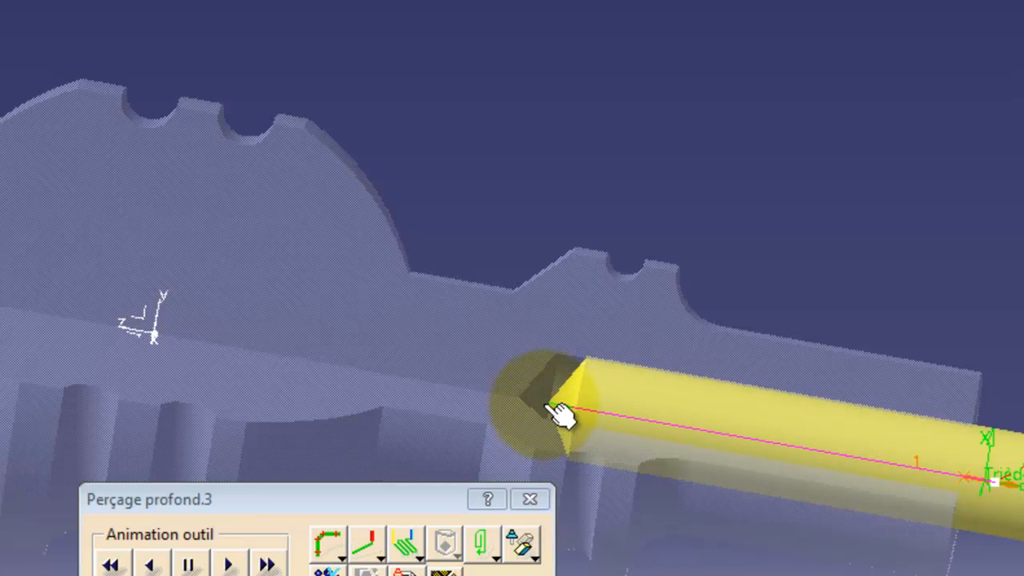
left_click(242, 564)
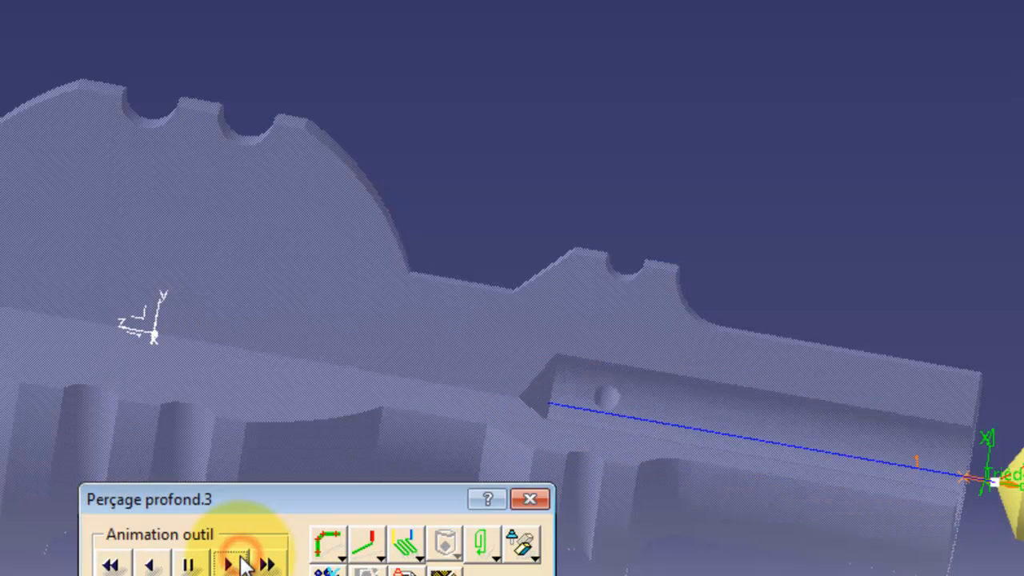
left_click(155, 564)
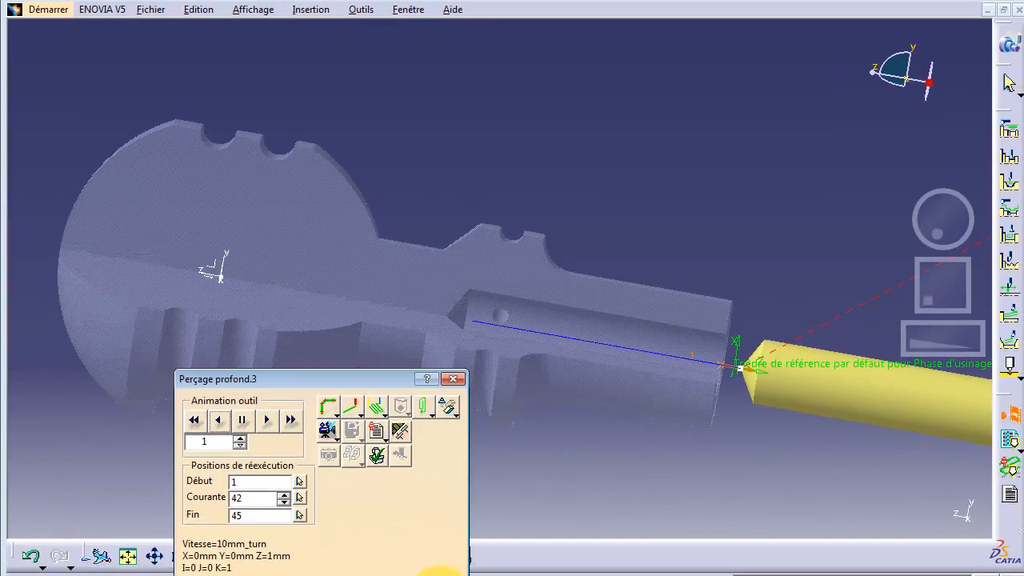
left_click(479, 572)
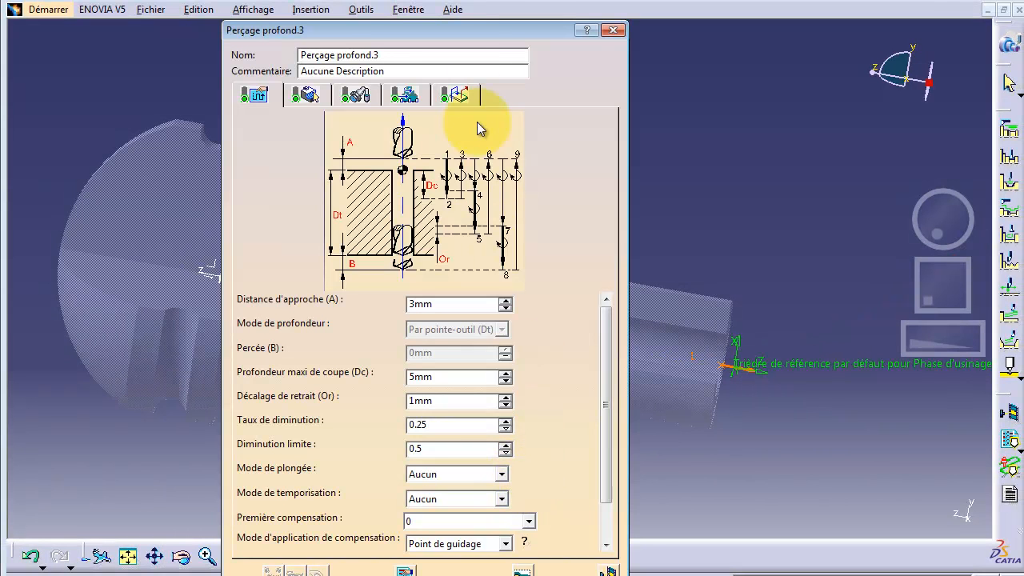
- Set the first compensation (Première compensation) of Perçage profond.3 to 6
left_click_drag(470, 33, 476, 11)
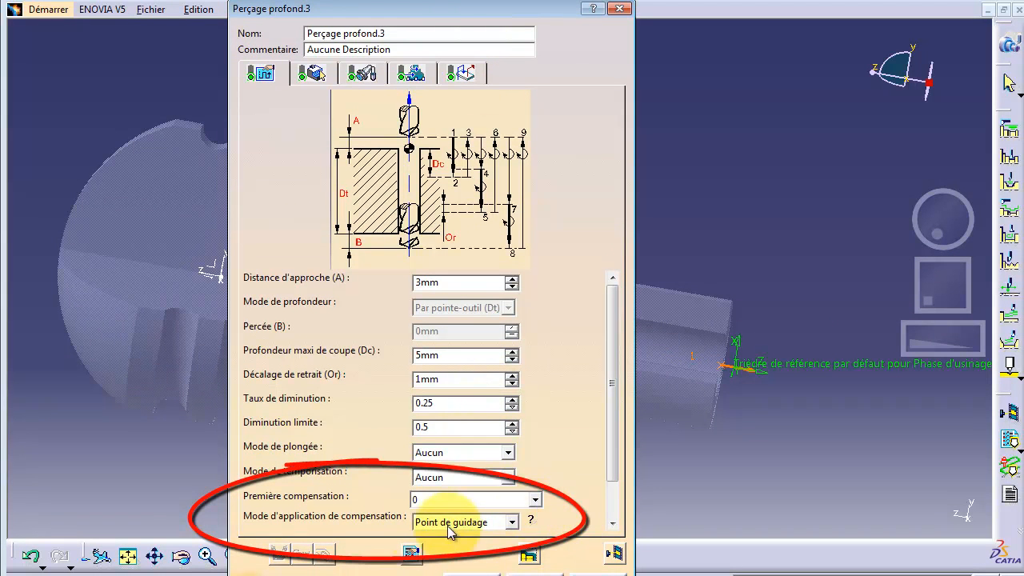
left_click(535, 500)
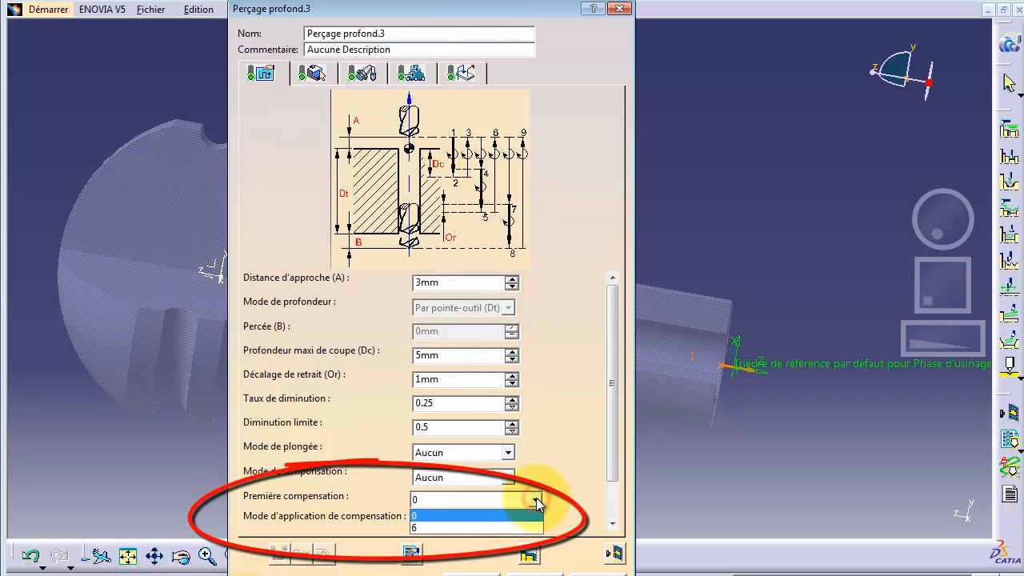
left_click(449, 528)
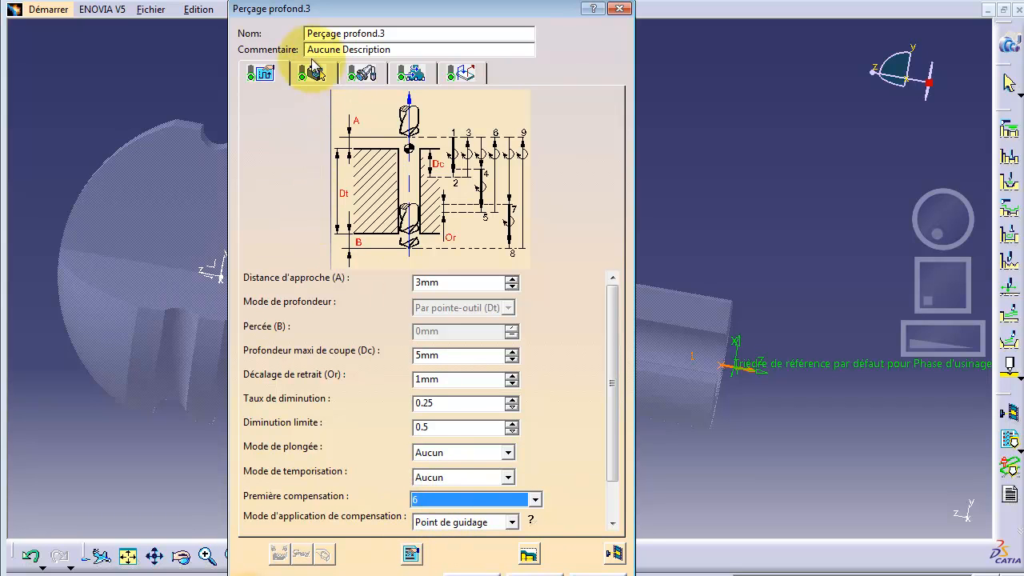
- Examine corrector 6 at point P3 in the compensation table of the T6 D6 drill, and return to the operation's strategy
left_click(362, 74)
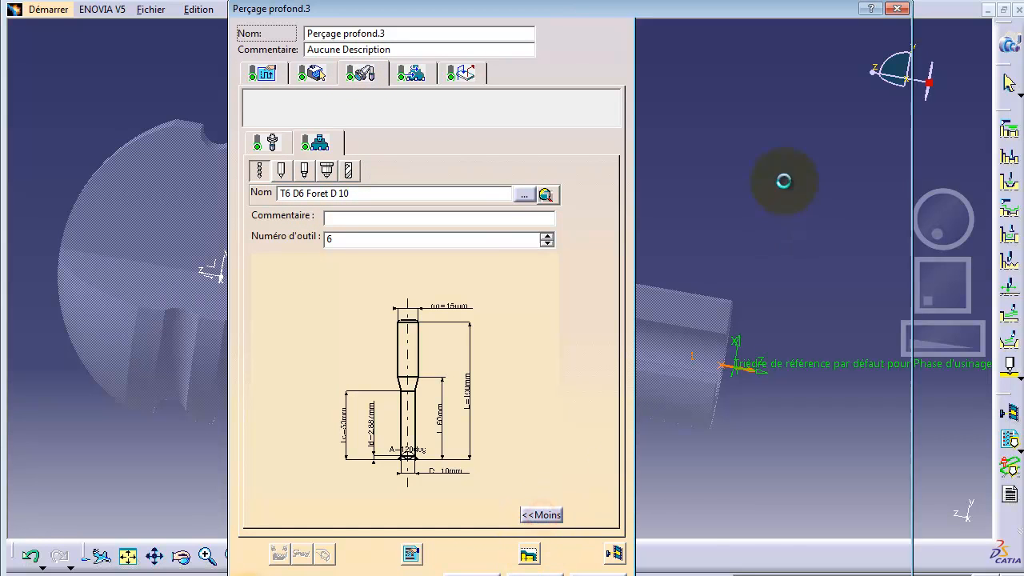
left_click(846, 40)
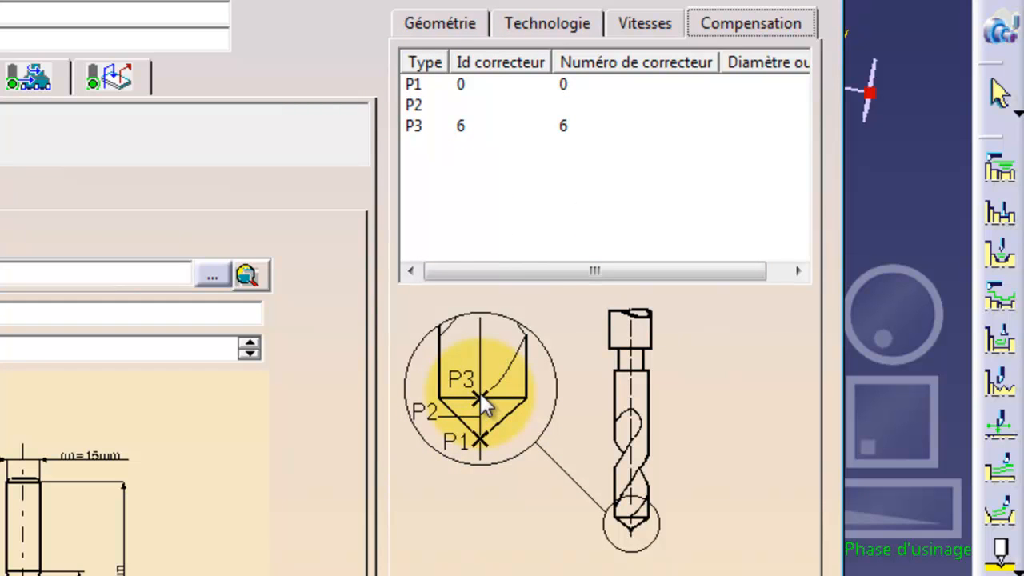
left_click(449, 125)
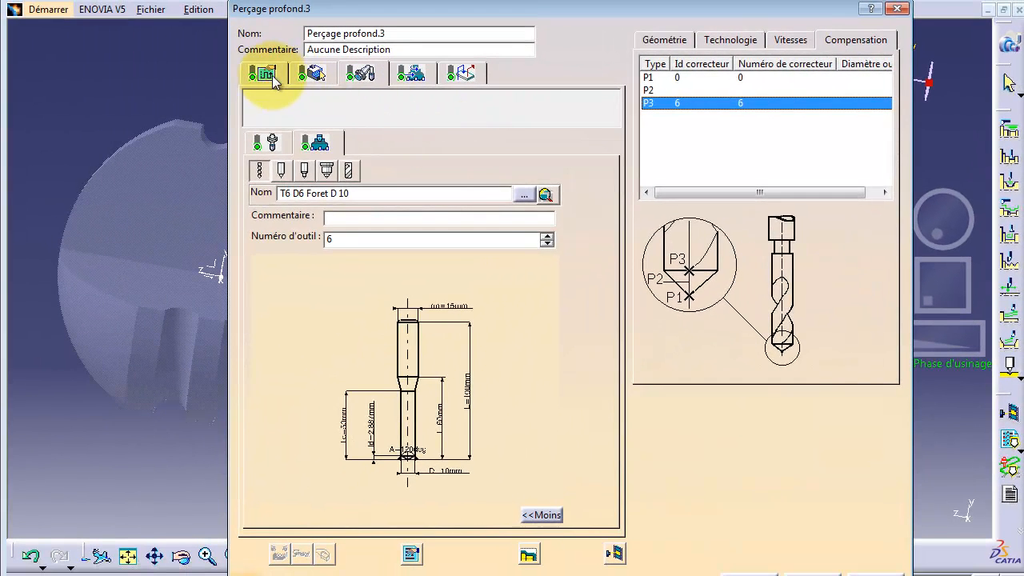
left_click(57, 77)
- Replay the Perçage profond.3 tool path with compensation 6 to check the drill tip at the bore's bottom, and end the replay
left_click(614, 552)
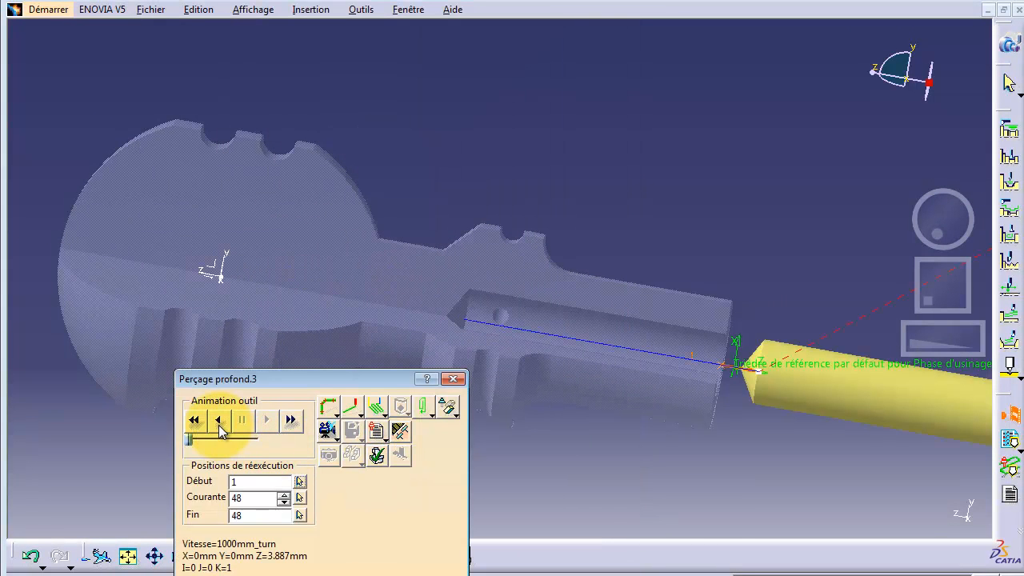
left_click(217, 421)
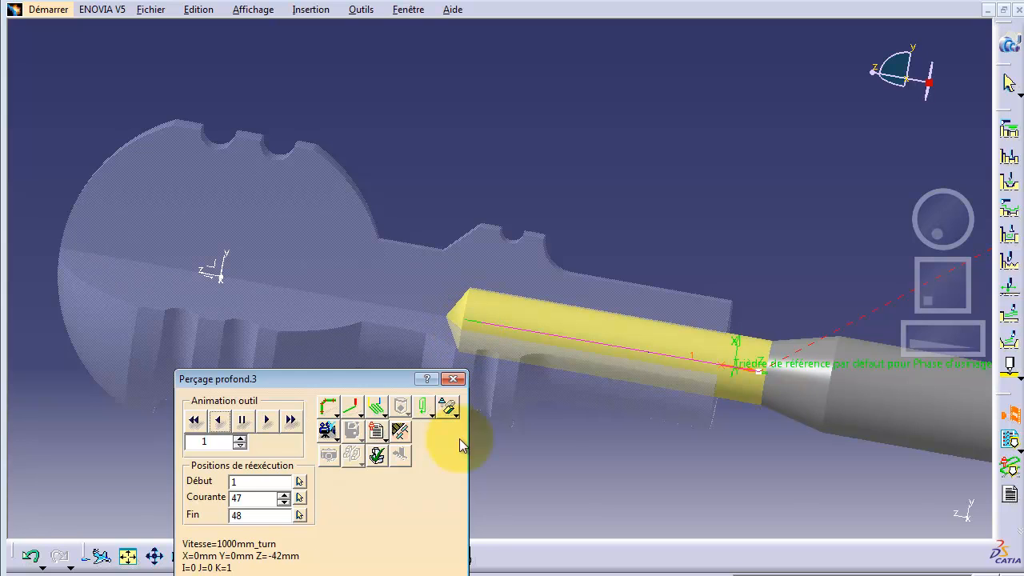
left_click(445, 575)
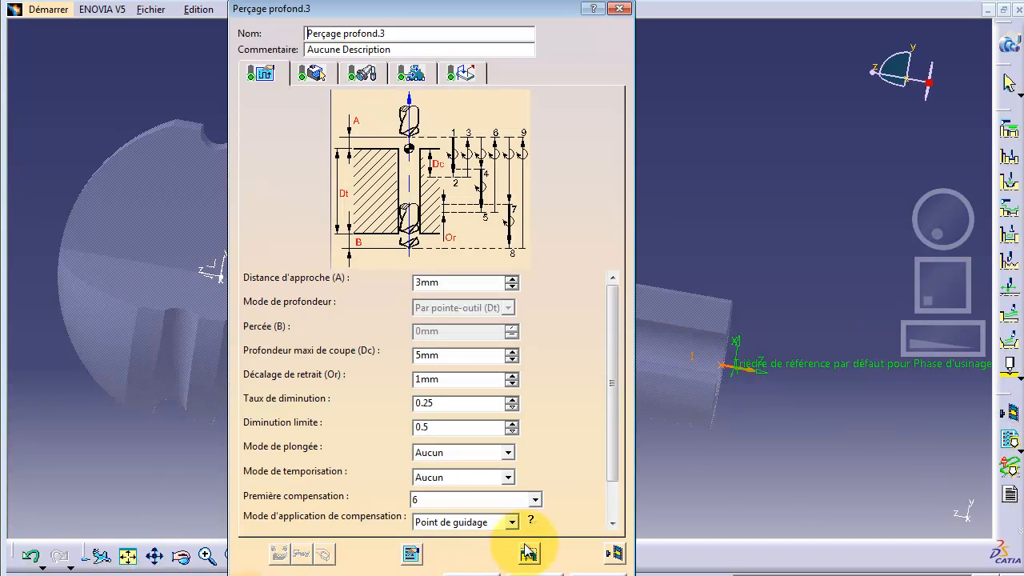
- Try Point de sortie as the compensation application mode, viewing the help diagrams for it and for Point de guidage
left_click_drag(612, 457, 612, 484)
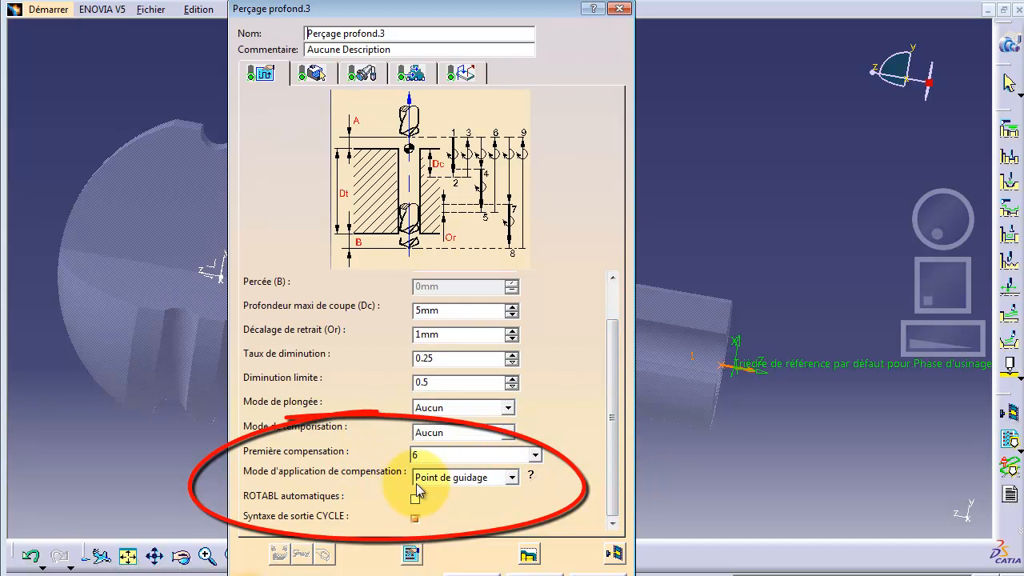
left_click(532, 478)
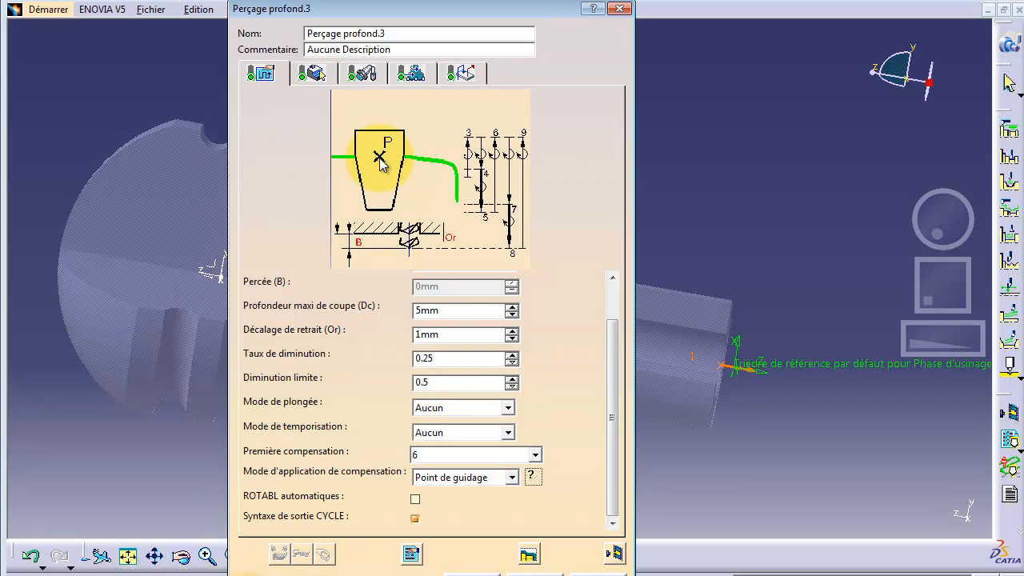
left_click(510, 477)
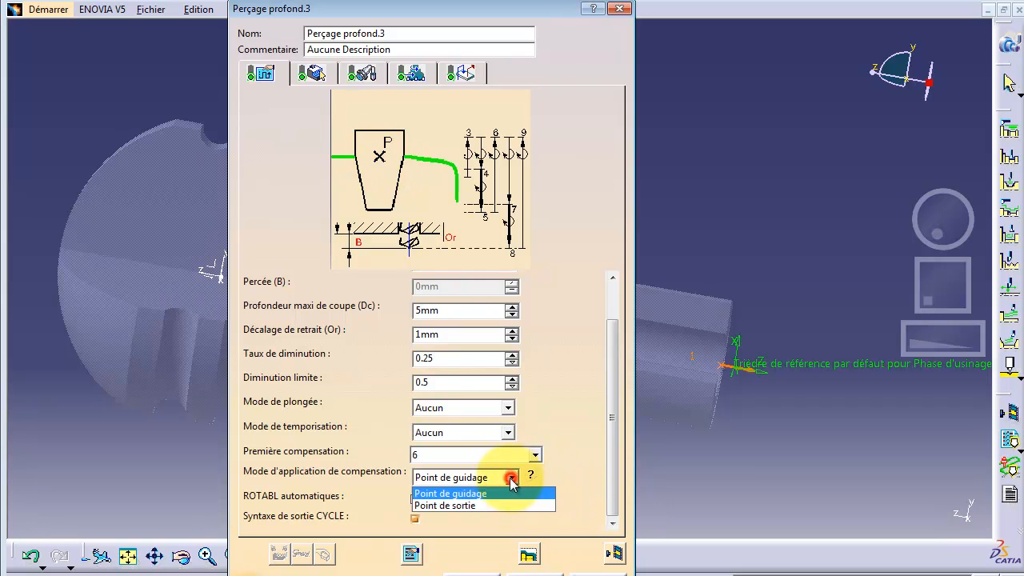
left_click(483, 499)
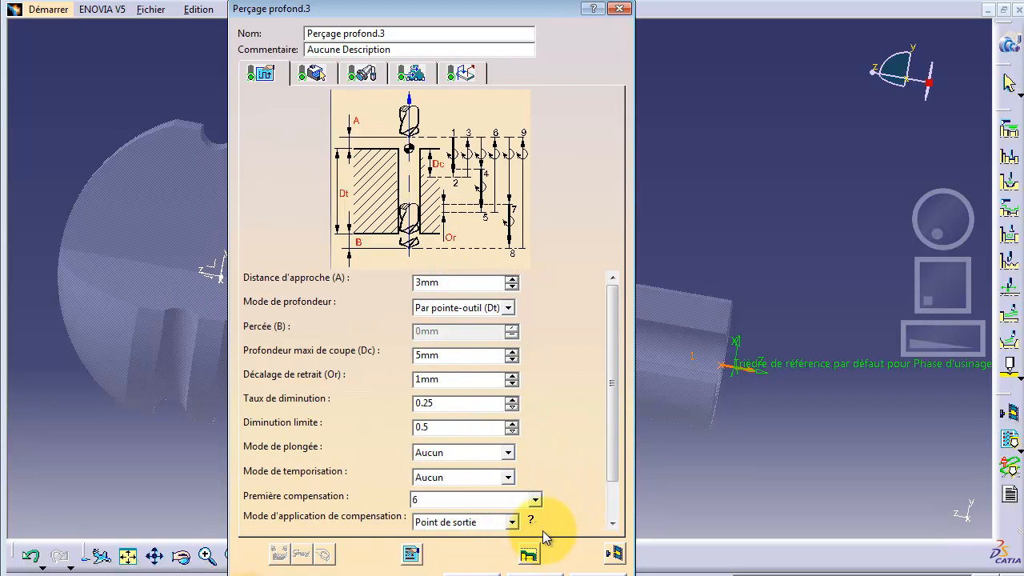
left_click(532, 524)
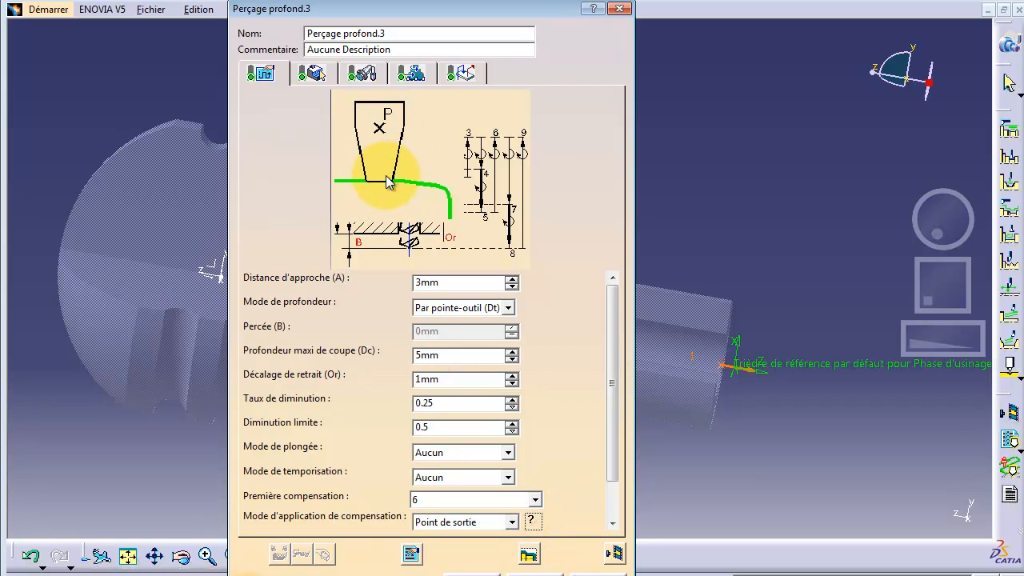
- Replay the drilling tool path with the Point de sortie mode and set the compensation application mode back to Point de guidage
left_click(614, 554)
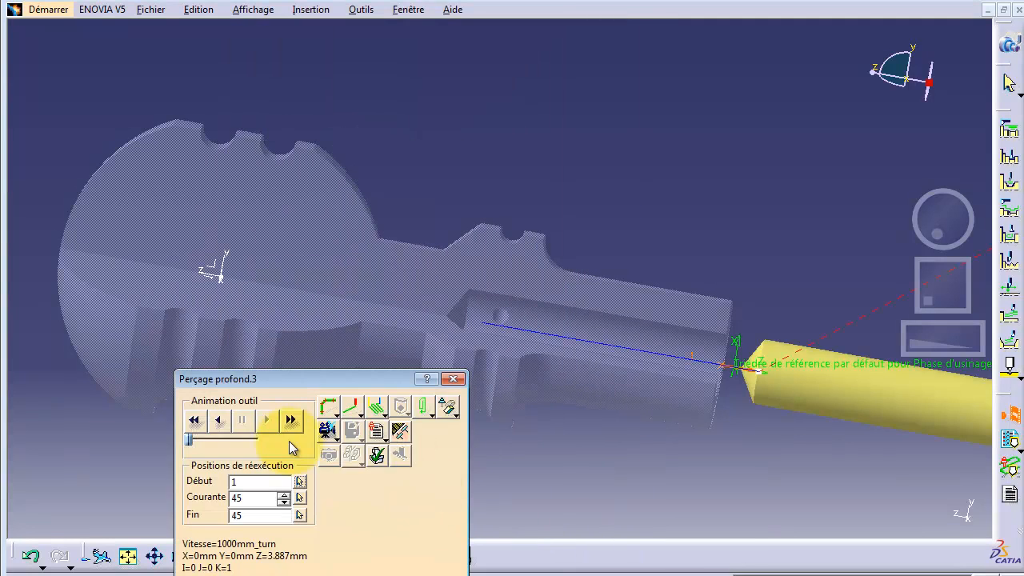
left_click(217, 421)
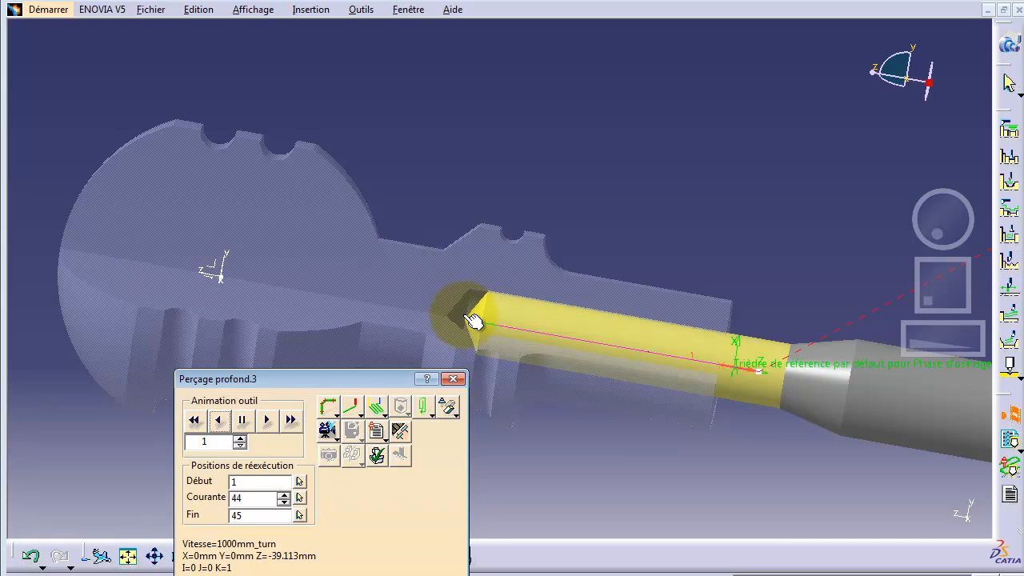
left_click(450, 575)
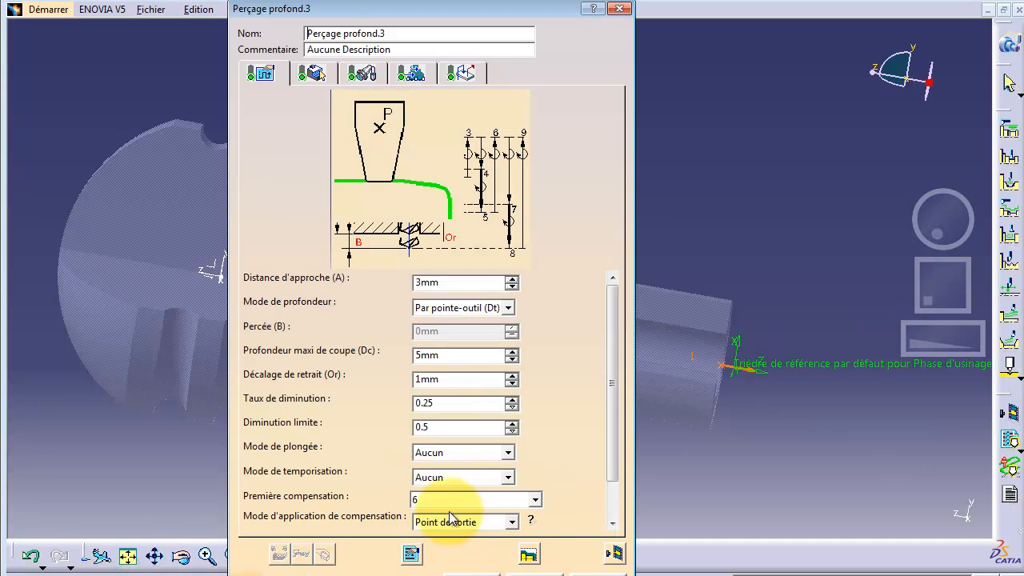
left_click(510, 523)
left_click(480, 538)
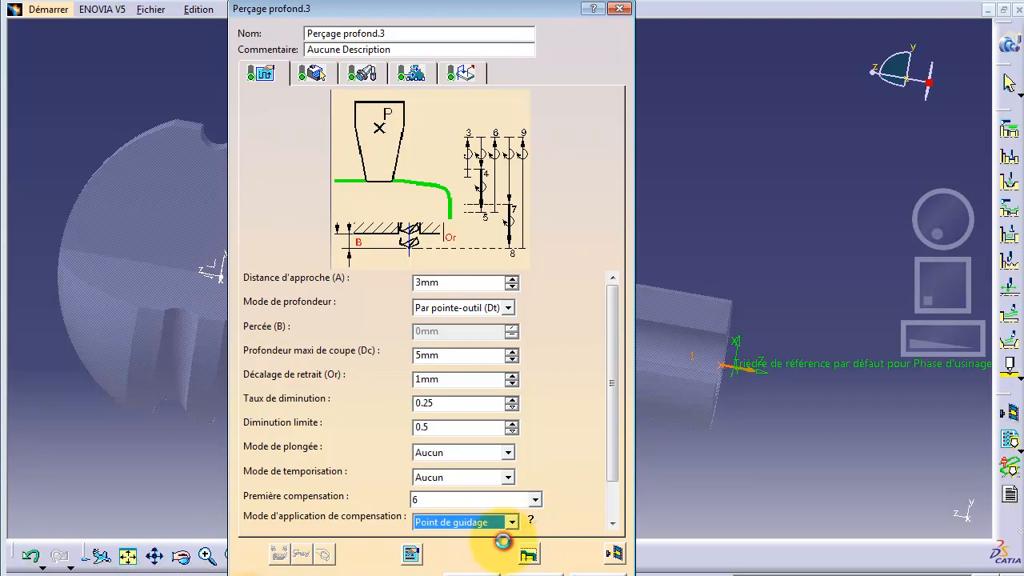
- Set the Approche, Plongée and Retrait feed rates of Perçage profond.3 to 0.14 mm_turn and validate the operation
double_click(444, 355)
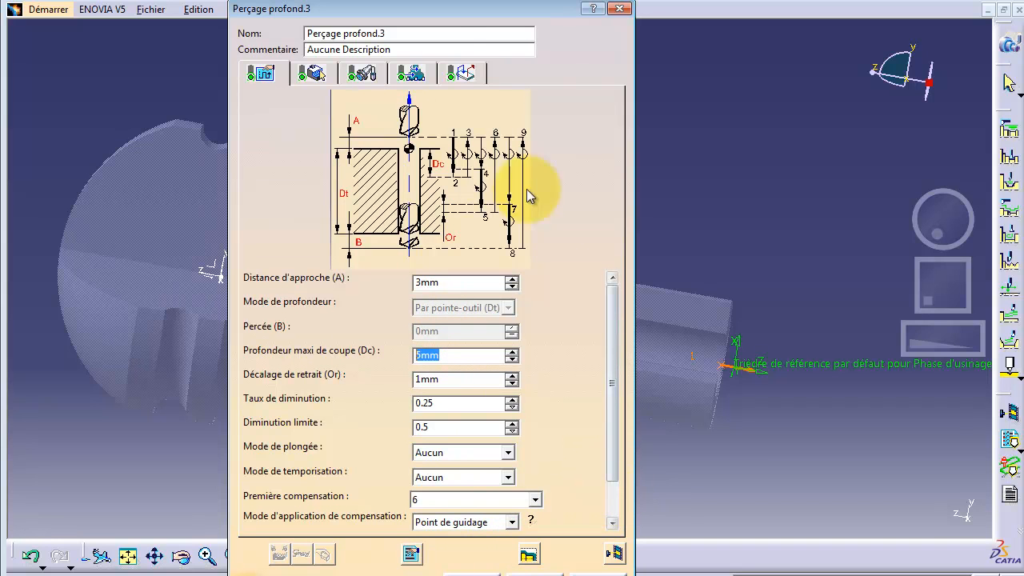
left_click(360, 72)
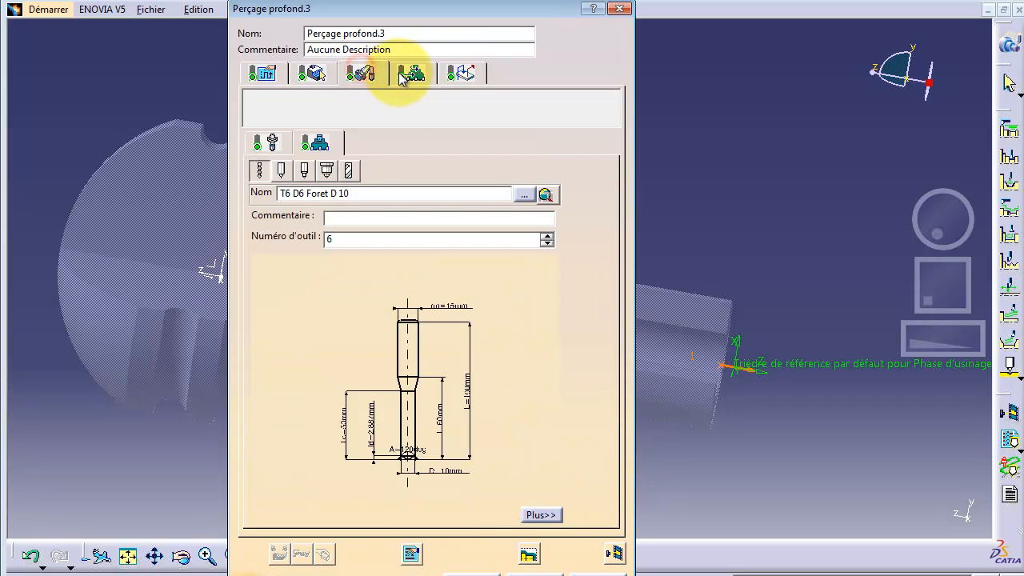
left_click(409, 73)
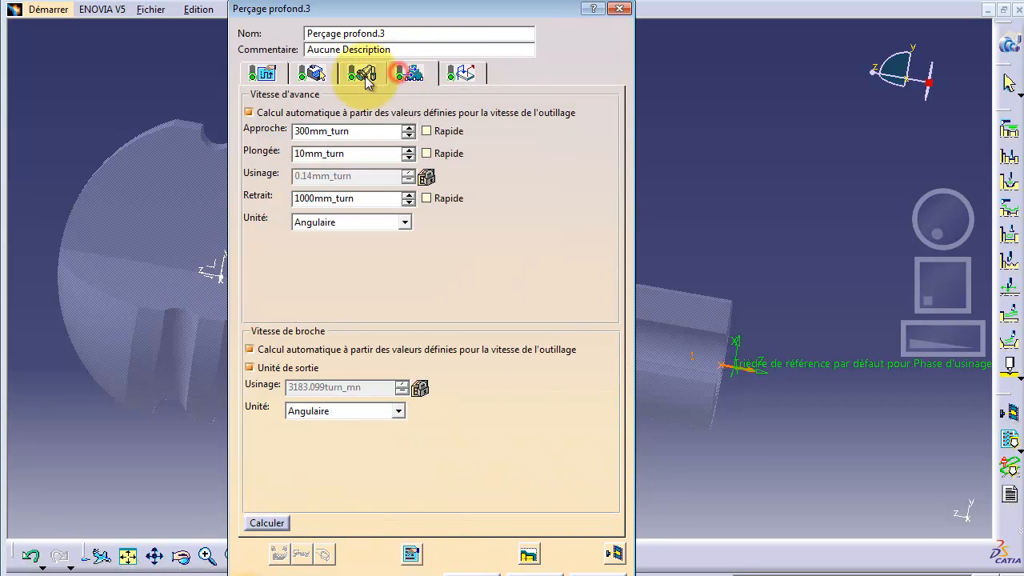
double_click(353, 132)
type("0.")
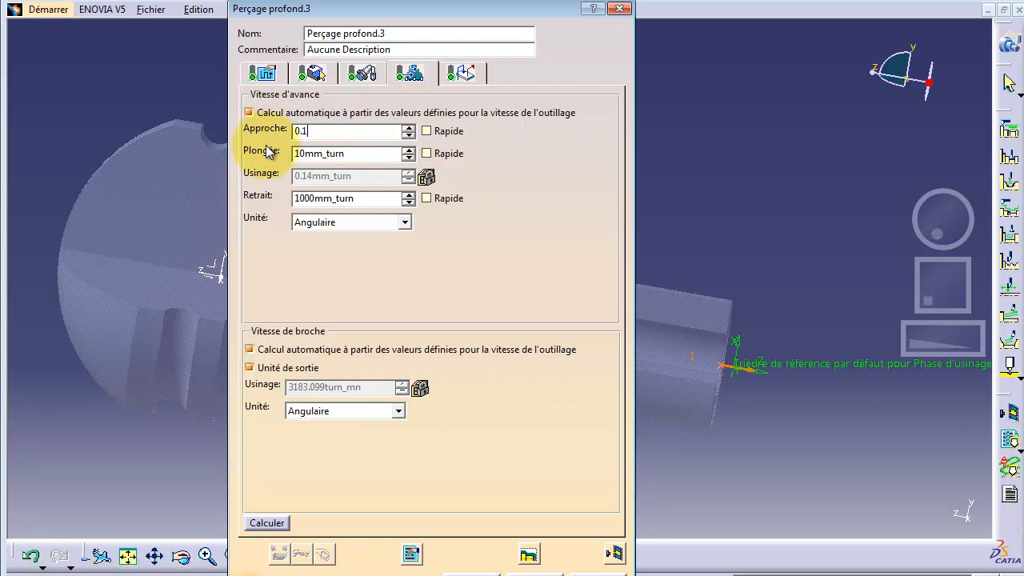
type("14")
double_click(353, 153)
type("0.")
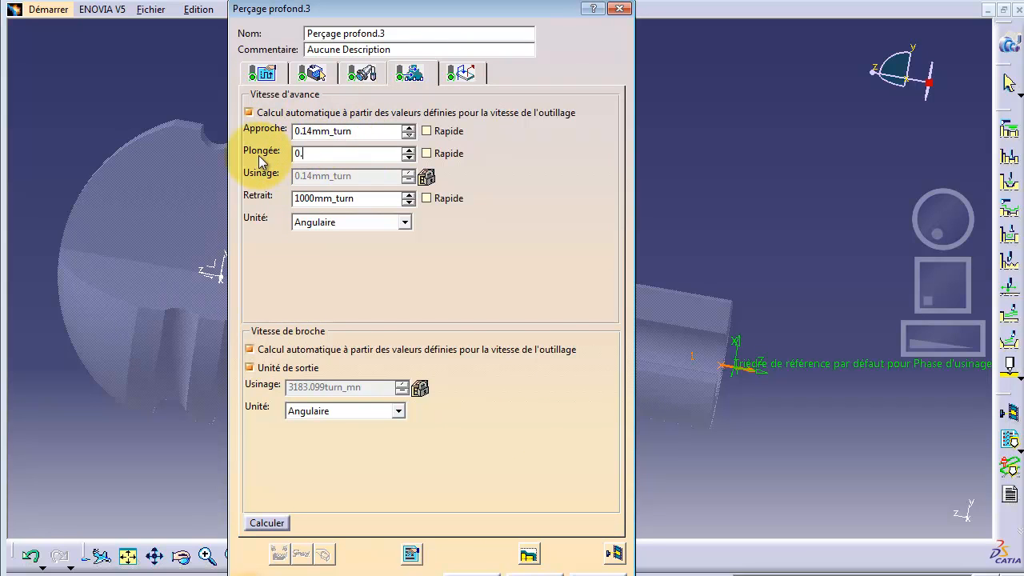
type("14")
double_click(357, 197)
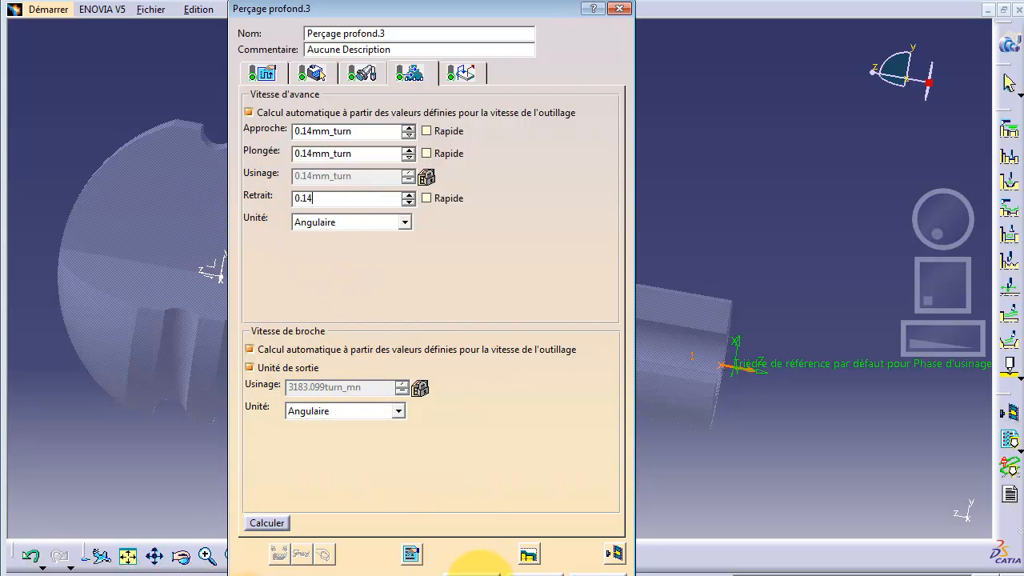
left_click(479, 570)
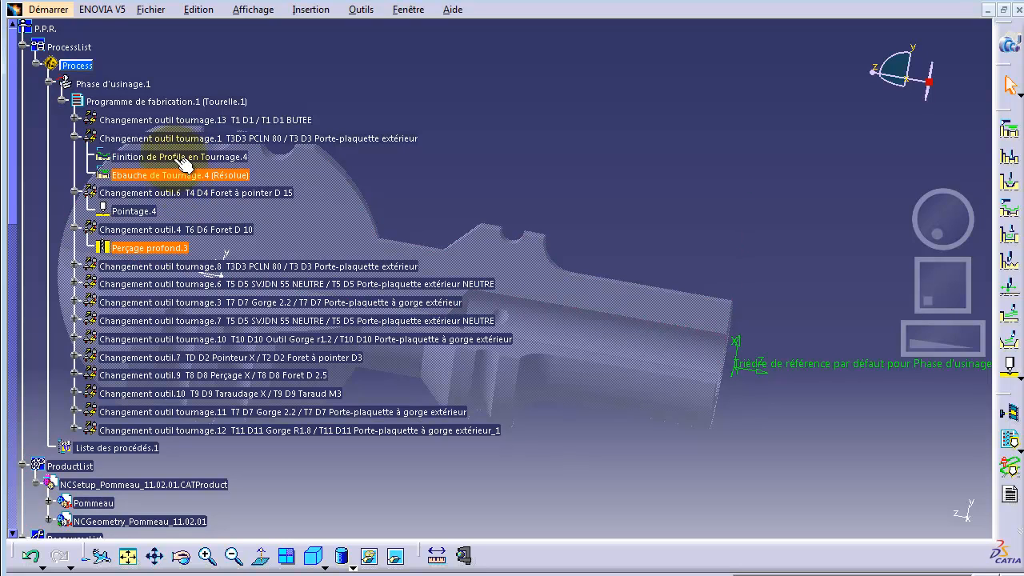
- Deactivate the Finition de Profile en Tournage.4 operation in the manufacturing program
left_click(137, 173)
left_click(160, 156)
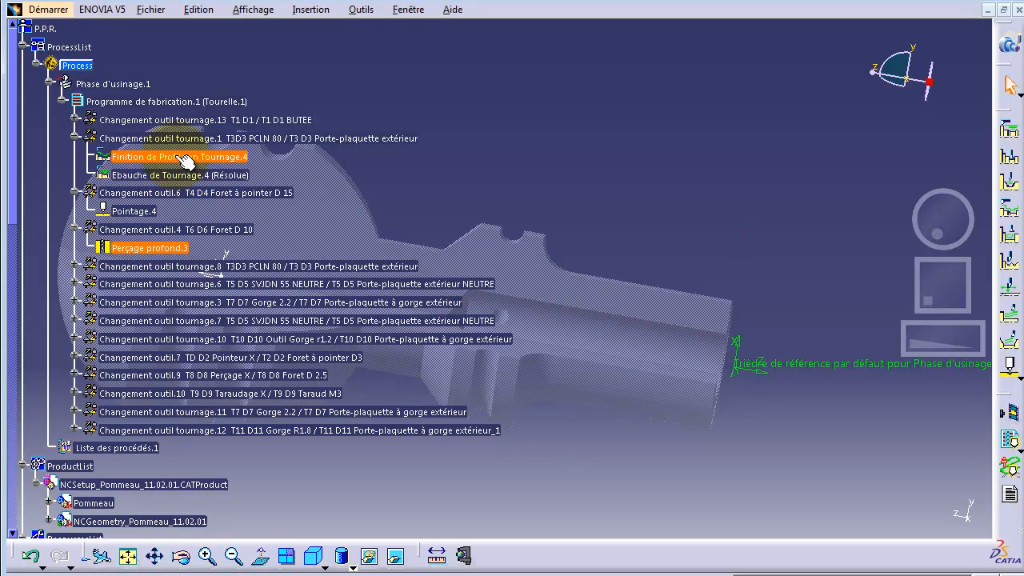
left_click(136, 159)
right_click(131, 159)
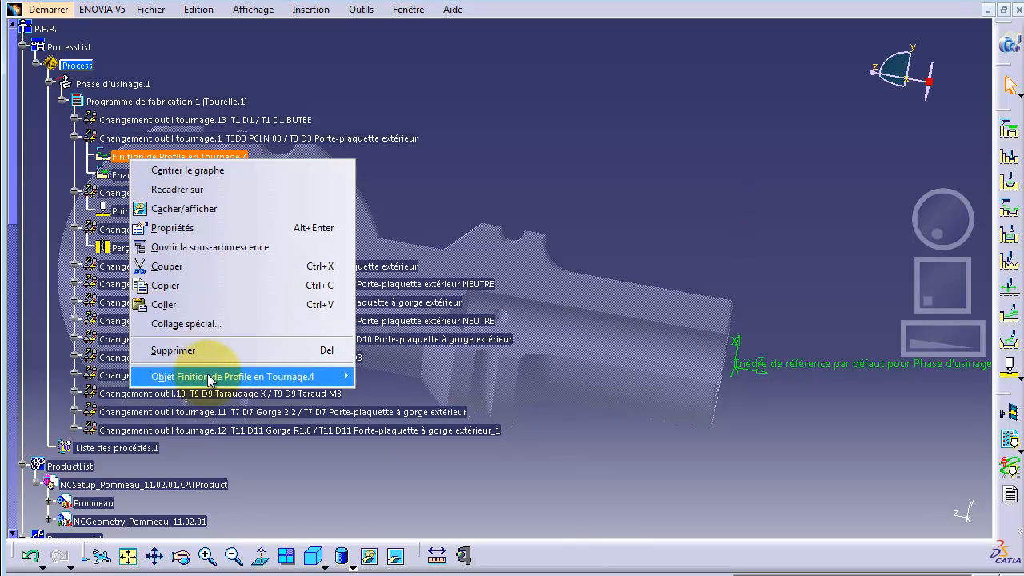
mouse_move(340, 376)
left_click(426, 396)
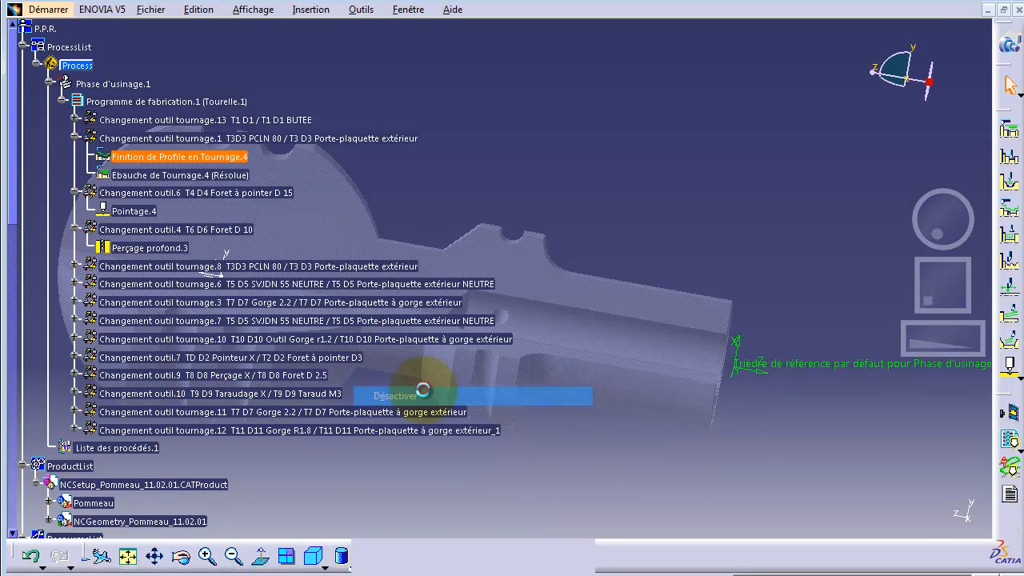
- Examine the tool paths from Ebauche de Tournage.4 through Défonçage en Tournage.1, expanding tool changes 8 and 6
left_click(157, 174)
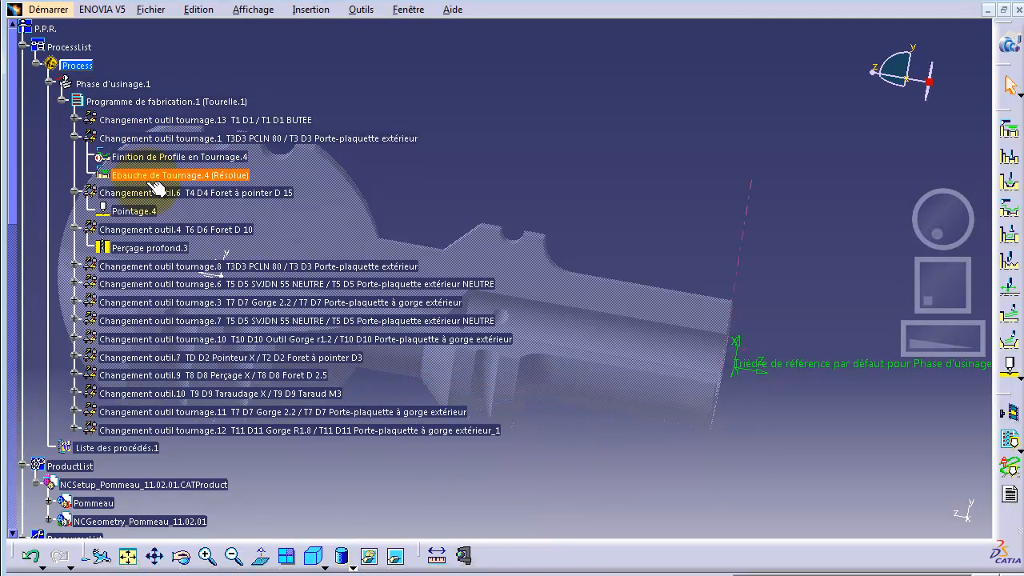
left_click(140, 211)
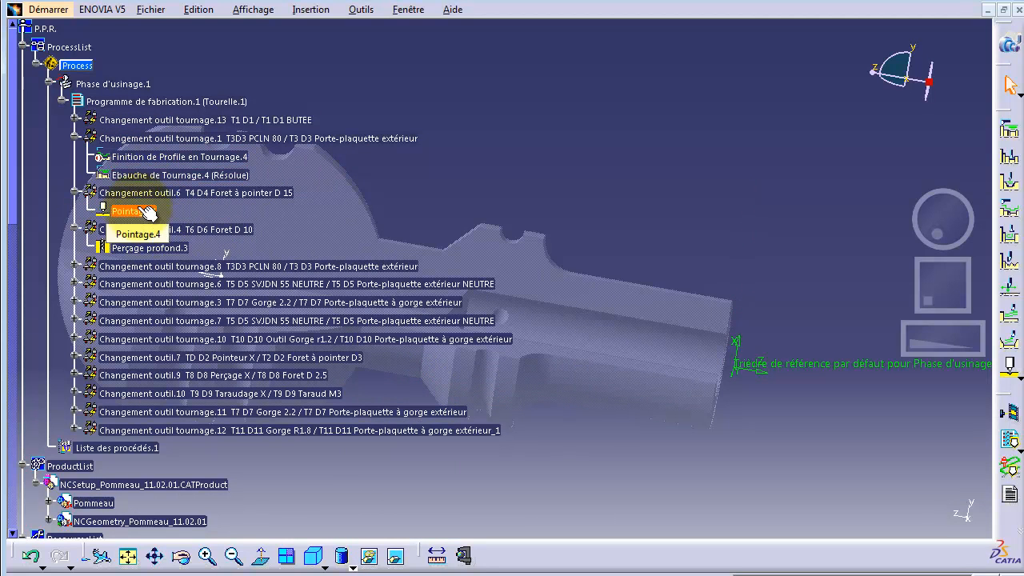
left_click(152, 248)
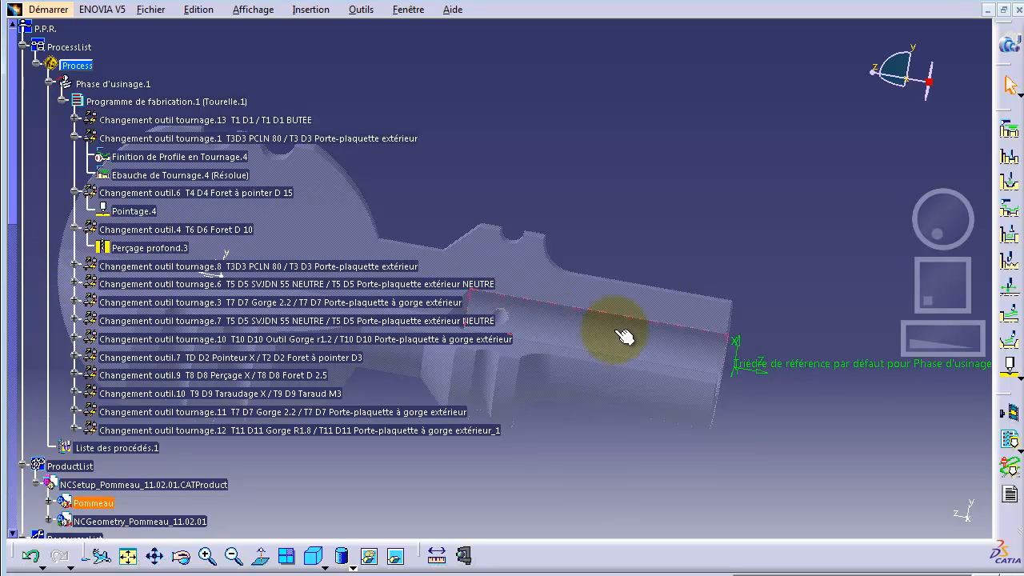
left_click(72, 264)
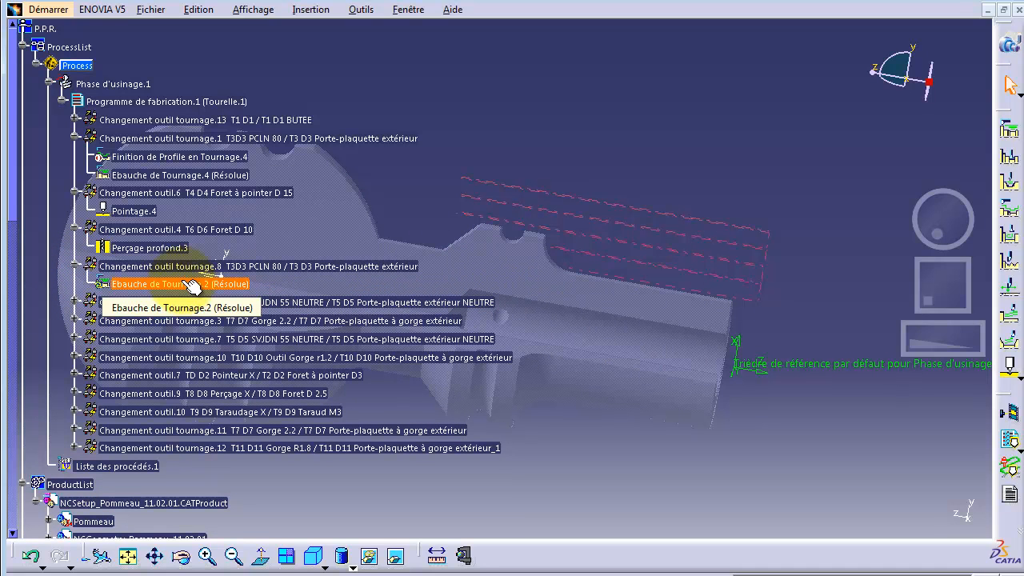
left_click(74, 301)
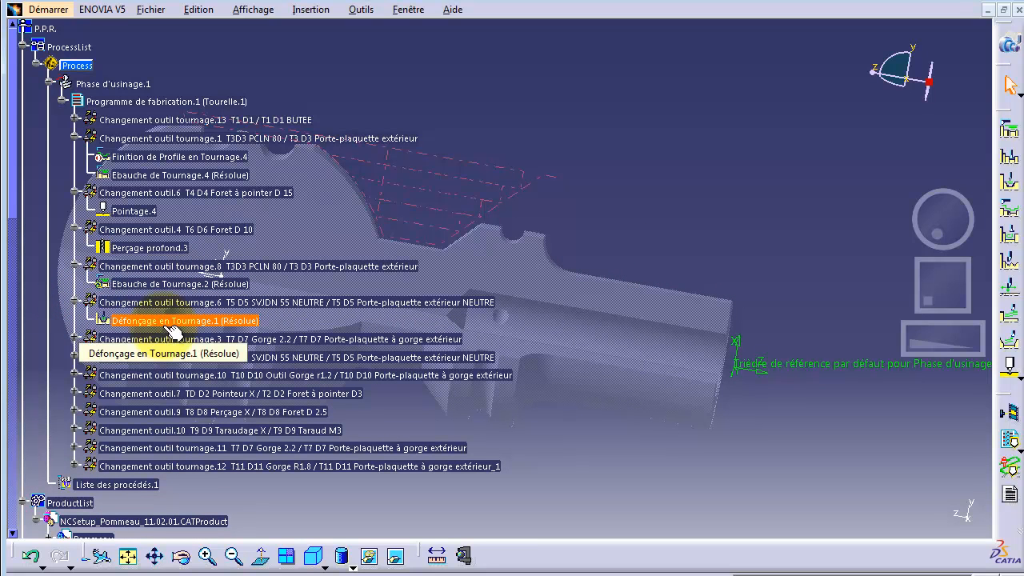
left_click_drag(940, 286, 940, 286)
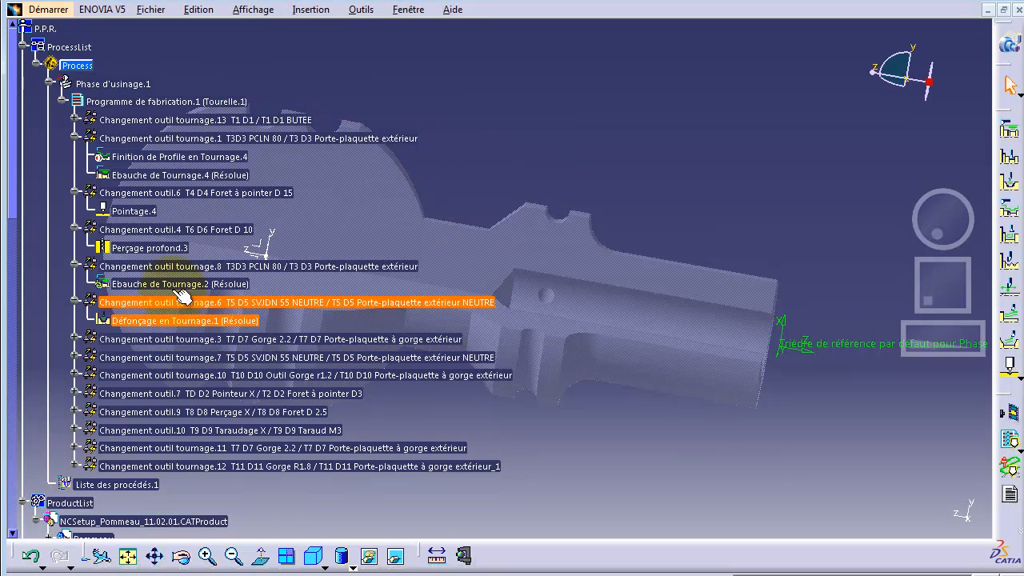
- Open Ebauche de Tournage.2, check its strategy and tool, and clear the edges selected for its finished-part contour
left_click(181, 288)
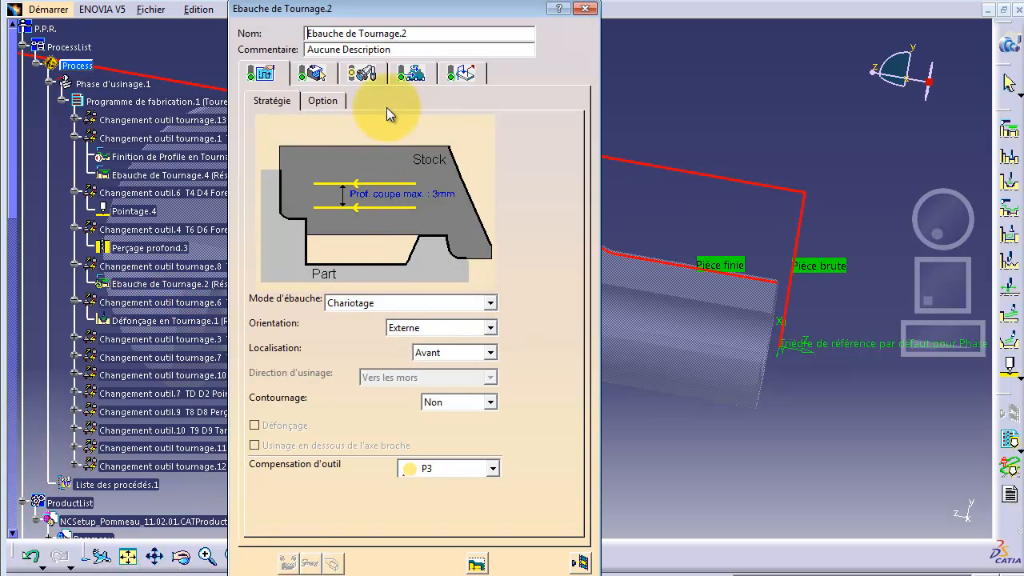
left_click(361, 74)
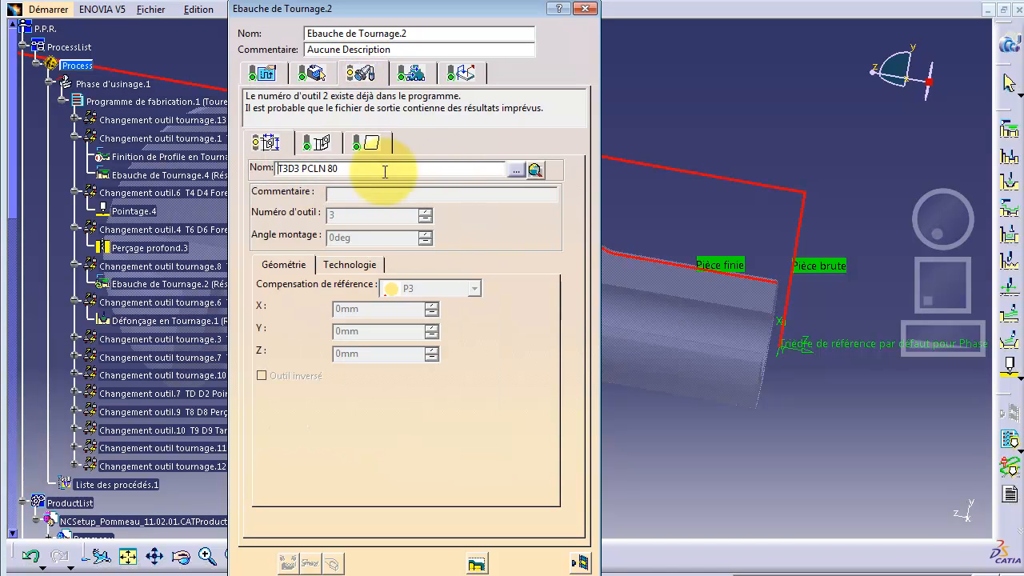
left_click(311, 74)
left_click_drag(428, 8, 276, 8)
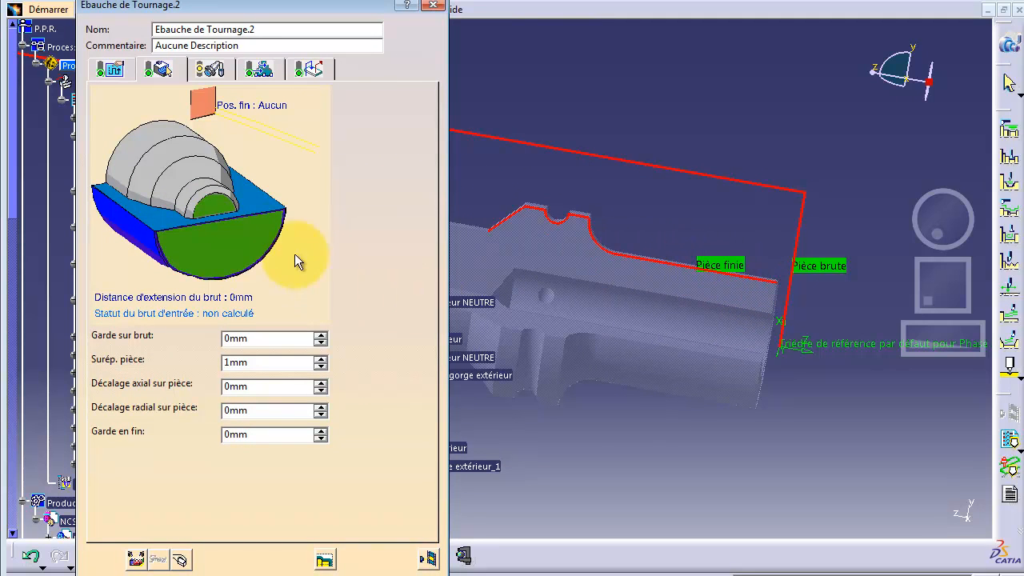
left_click(229, 202)
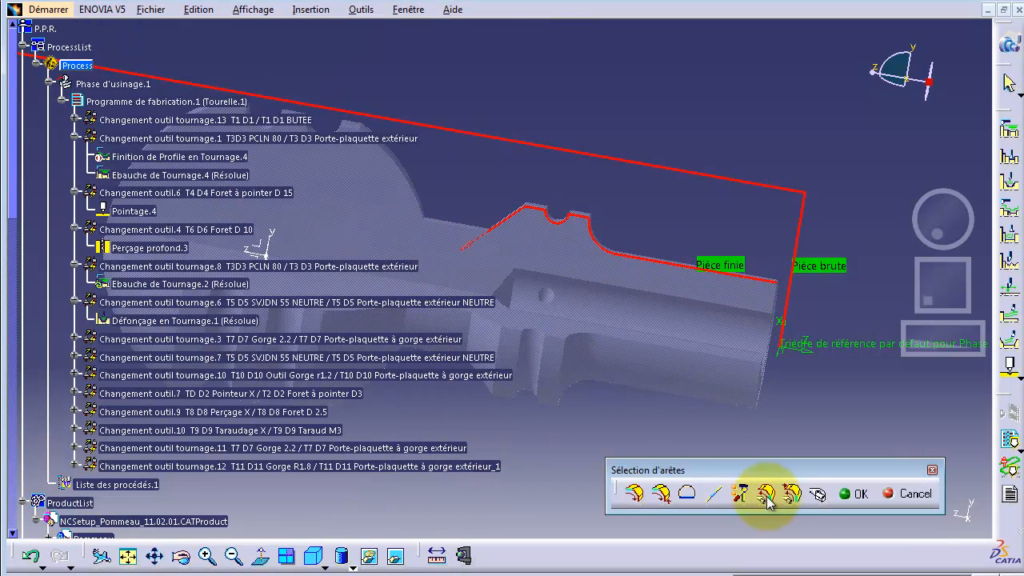
left_click(817, 495)
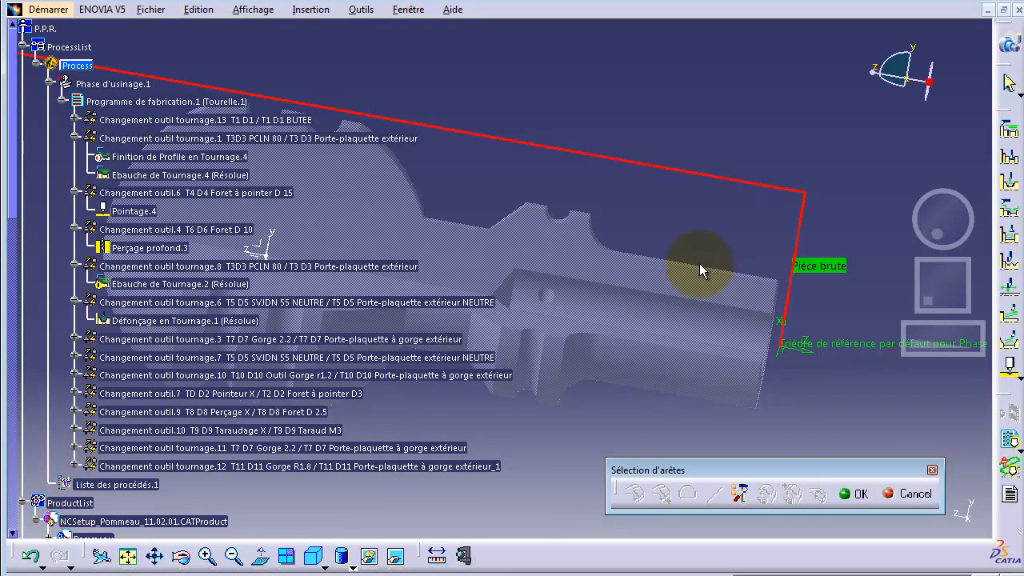
- Try picking the finished-part contour edge by edge along the shank, fillet and collar, and clear the selection
left_click(632, 259)
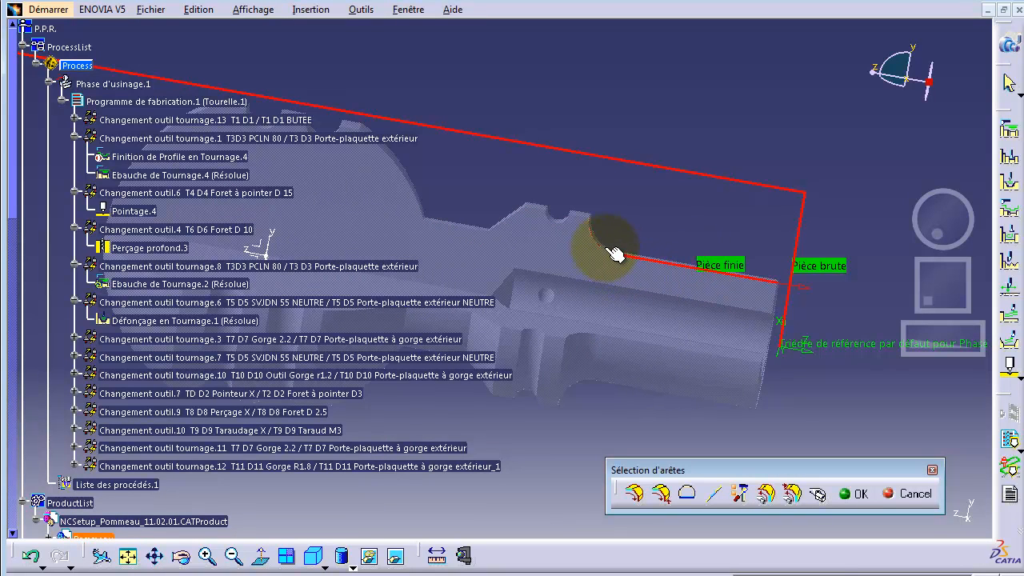
left_click(578, 231)
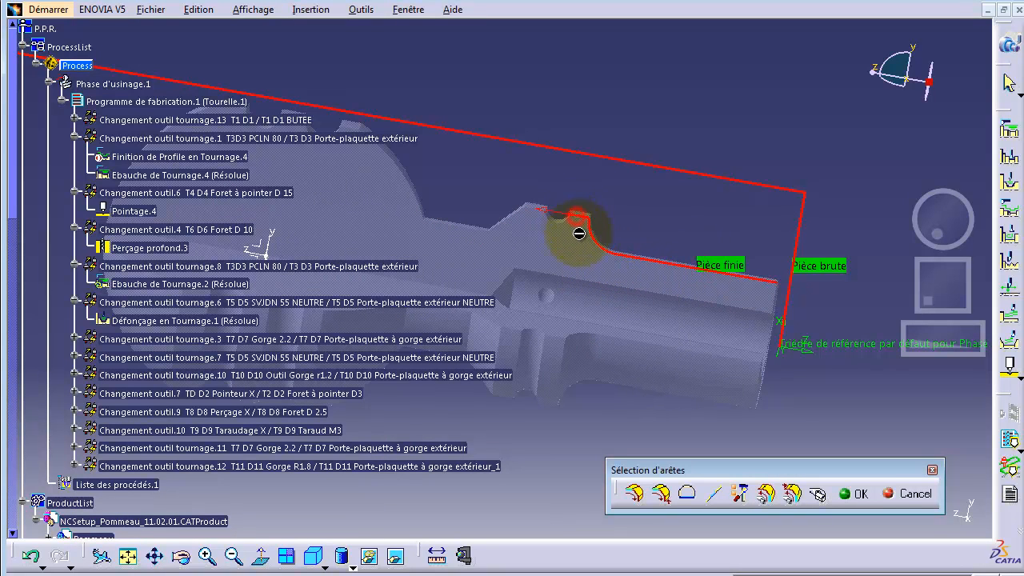
left_click(519, 227)
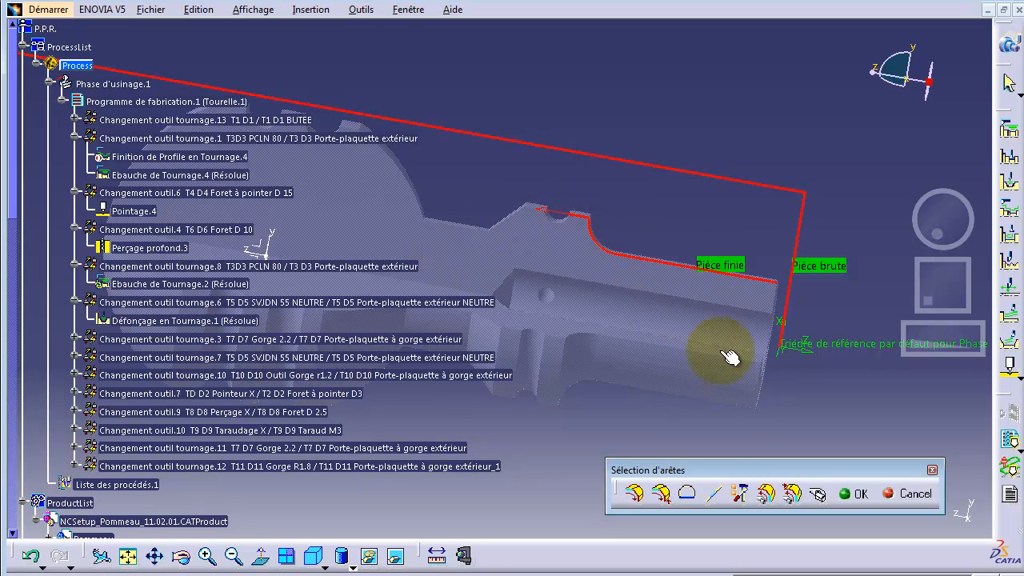
left_click(821, 499)
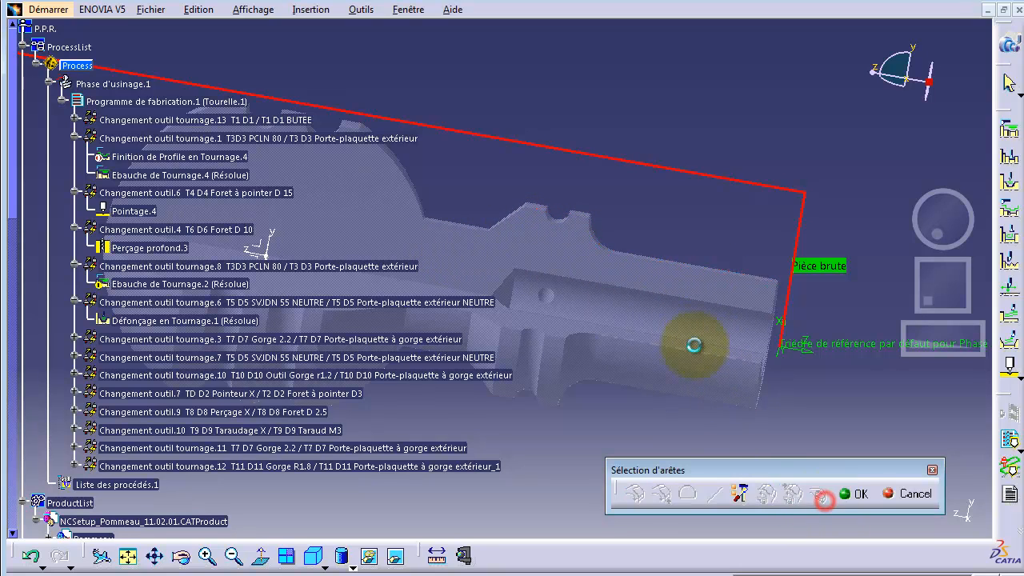
- Select the shank's outer edge as the finished part and extend the contour over the fillet onto the collar by belt propagation
left_click(689, 270)
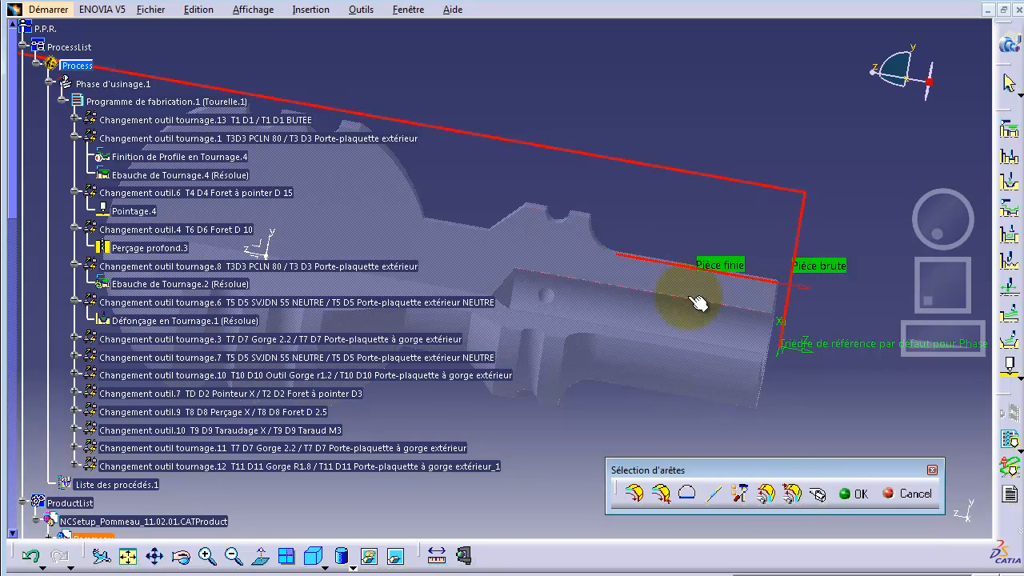
left_click(638, 496)
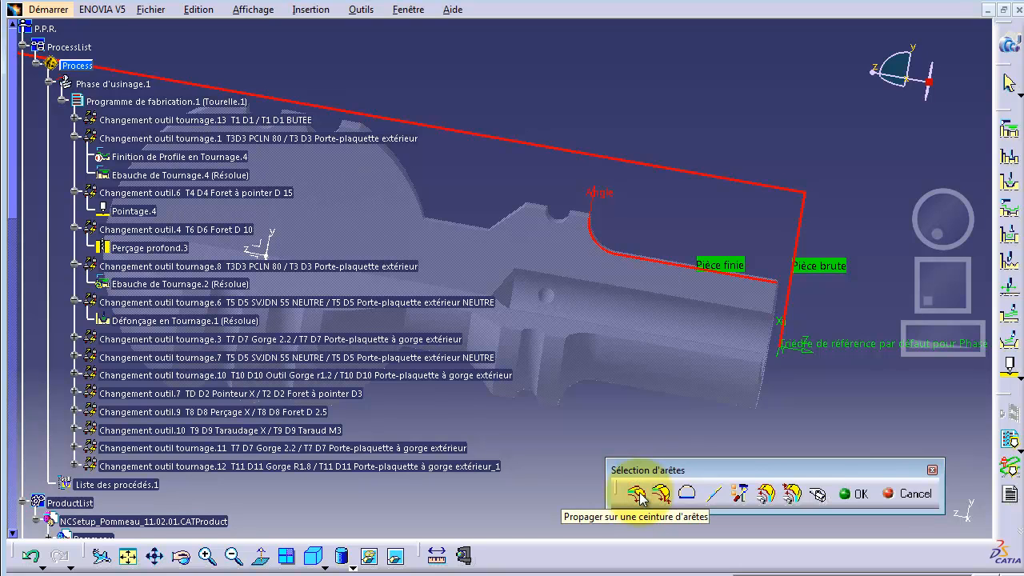
left_click(597, 200)
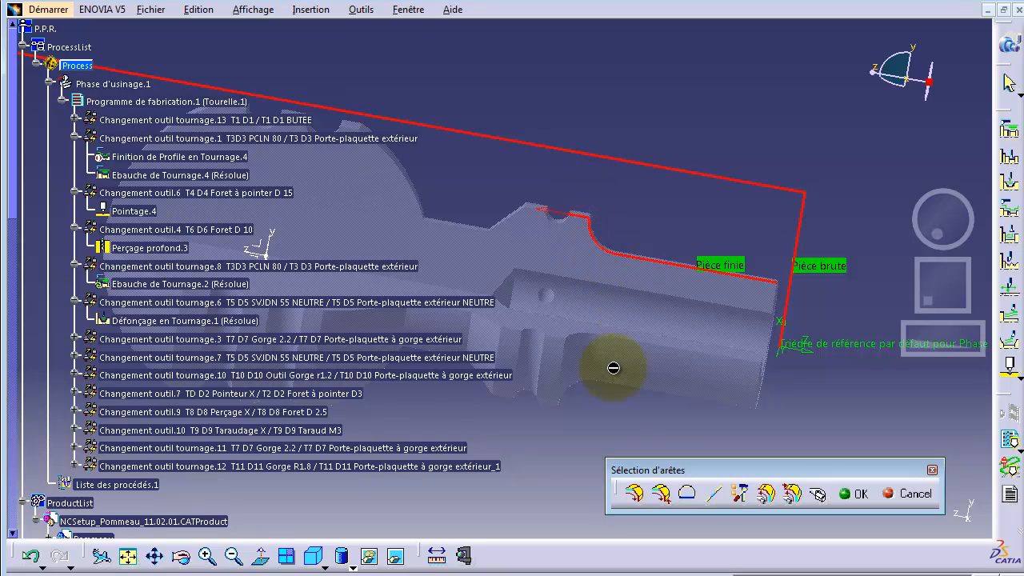
left_click(636, 498)
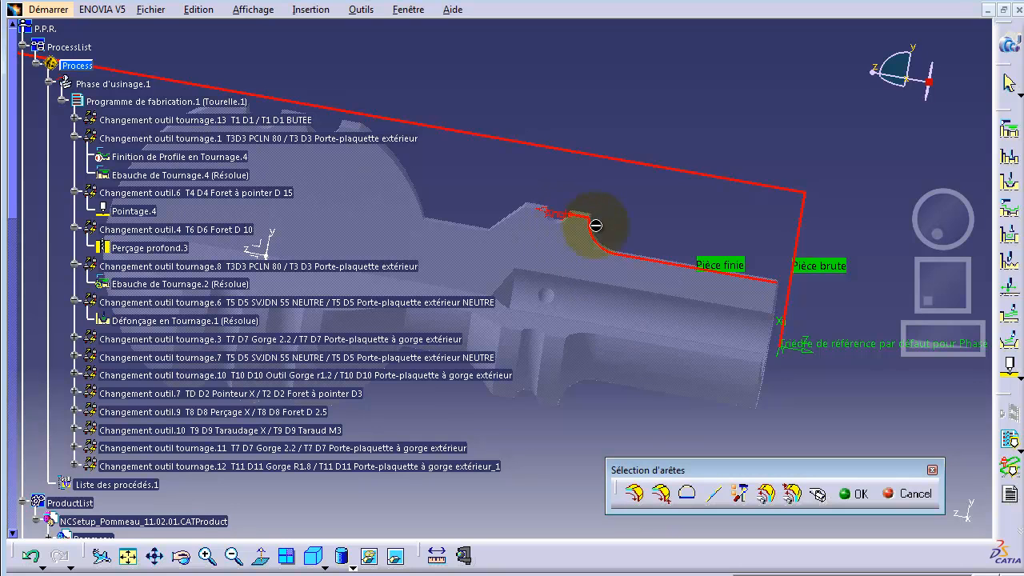
left_click_drag(924, 340, 968, 336)
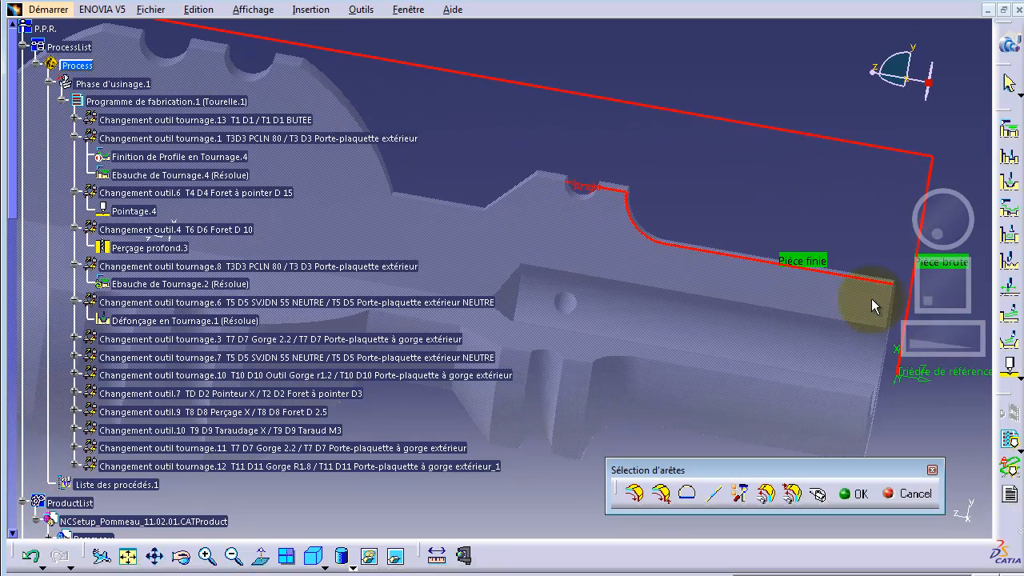
- Extend the finished-part contour through the collar's groove and onward along the pommeau profile by belt propagation
left_click(592, 198)
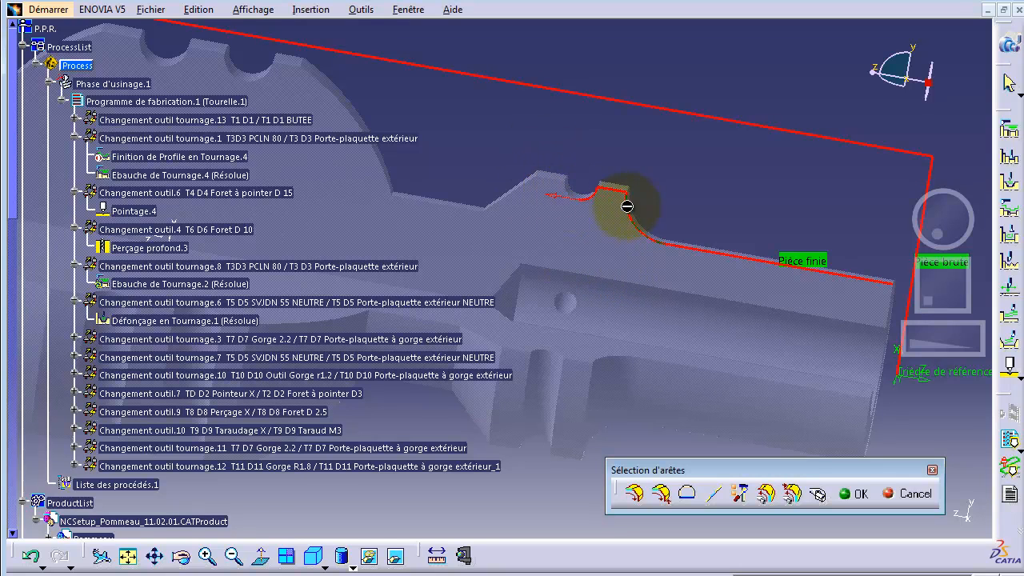
left_click(644, 493)
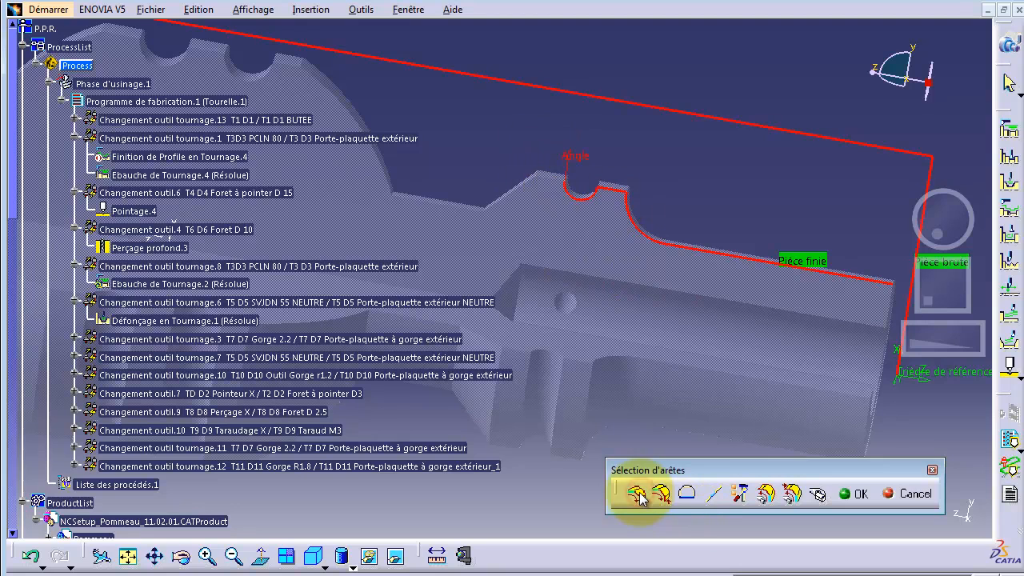
left_click(554, 184)
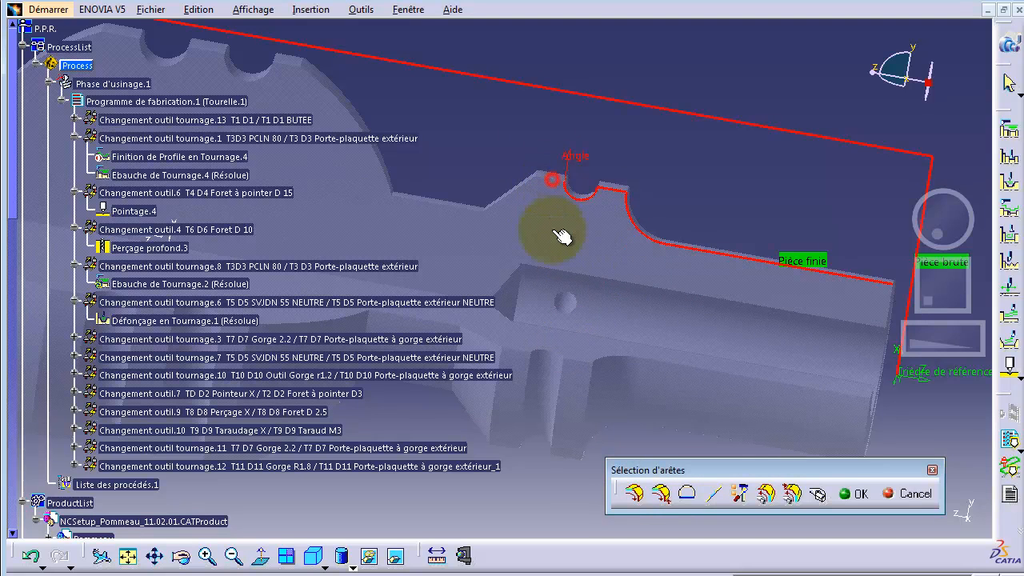
left_click(641, 495)
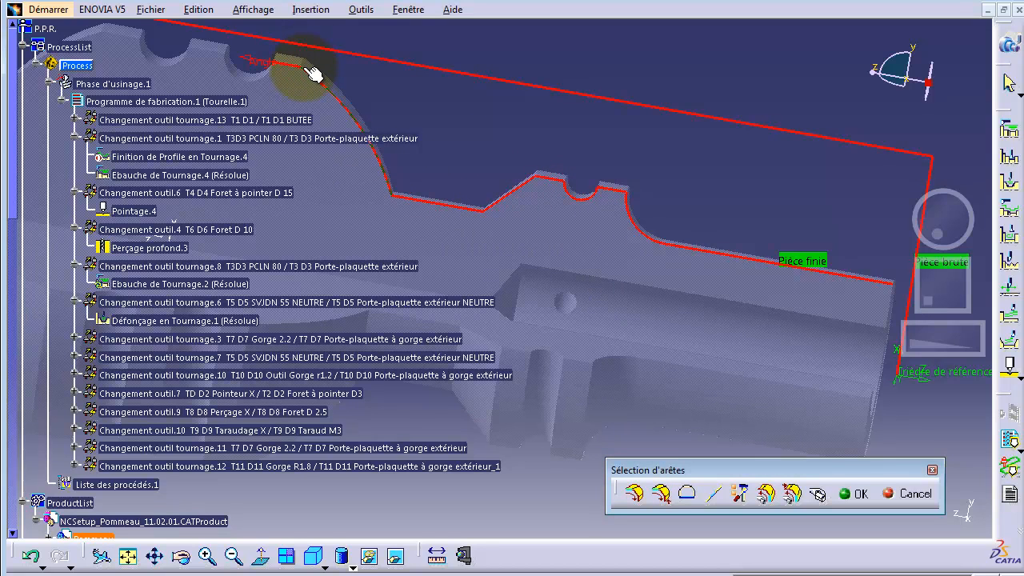
- Remove the last contour edges back to the collar's flat just beyond the groove and accept the edge selection
left_click(769, 496)
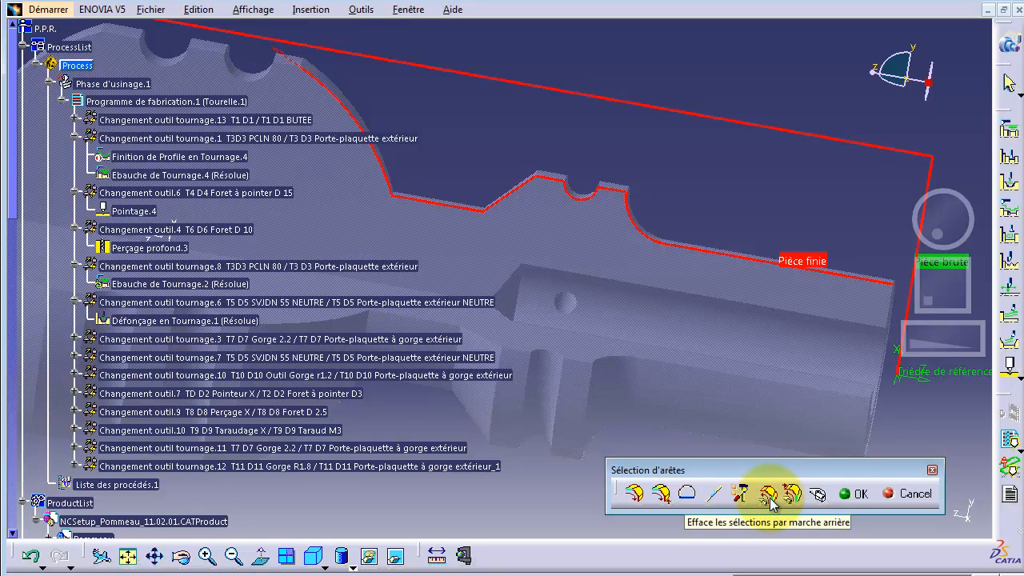
left_click(769, 496)
left_click(769, 496)
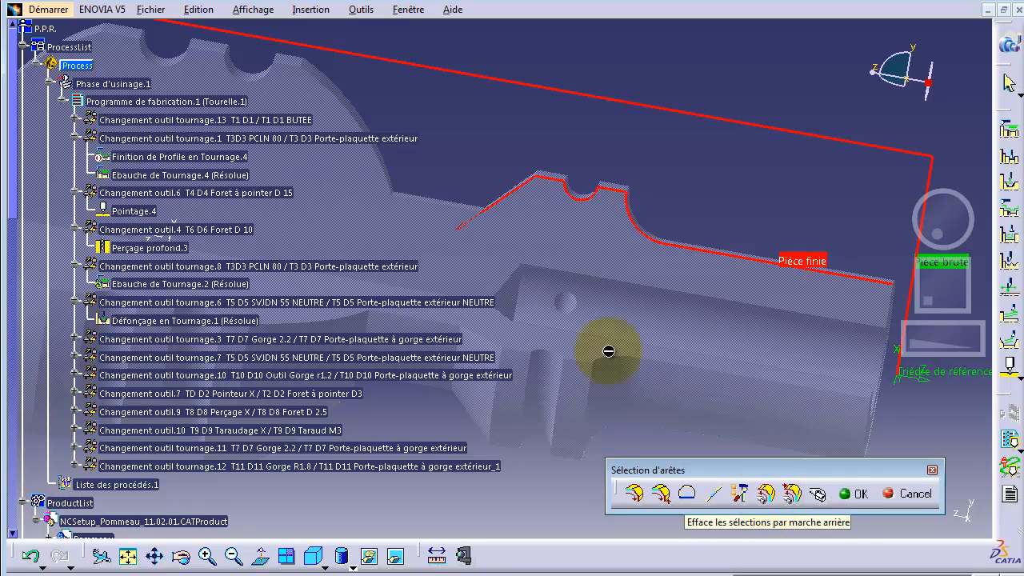
left_click(491, 225)
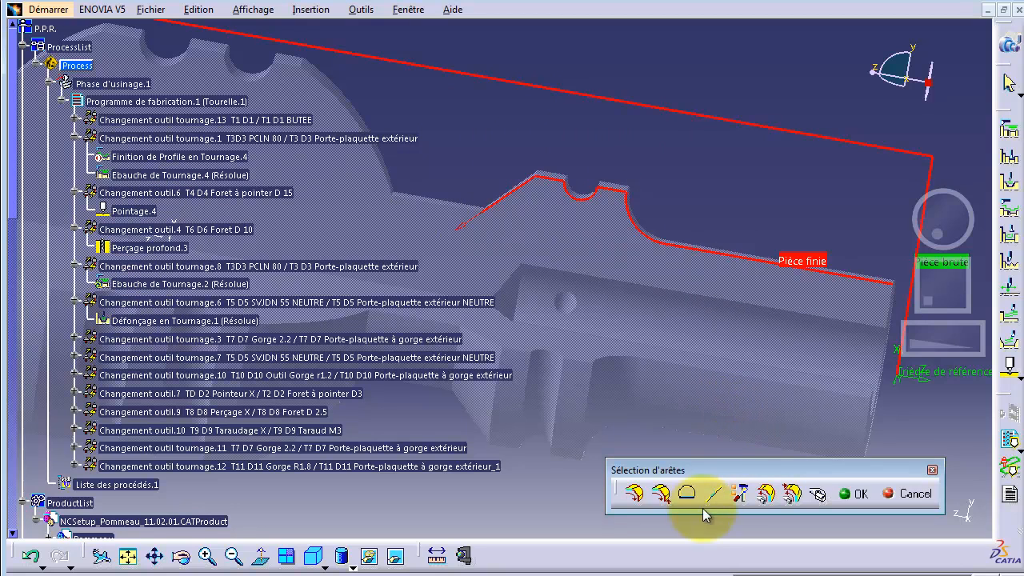
left_click(767, 497)
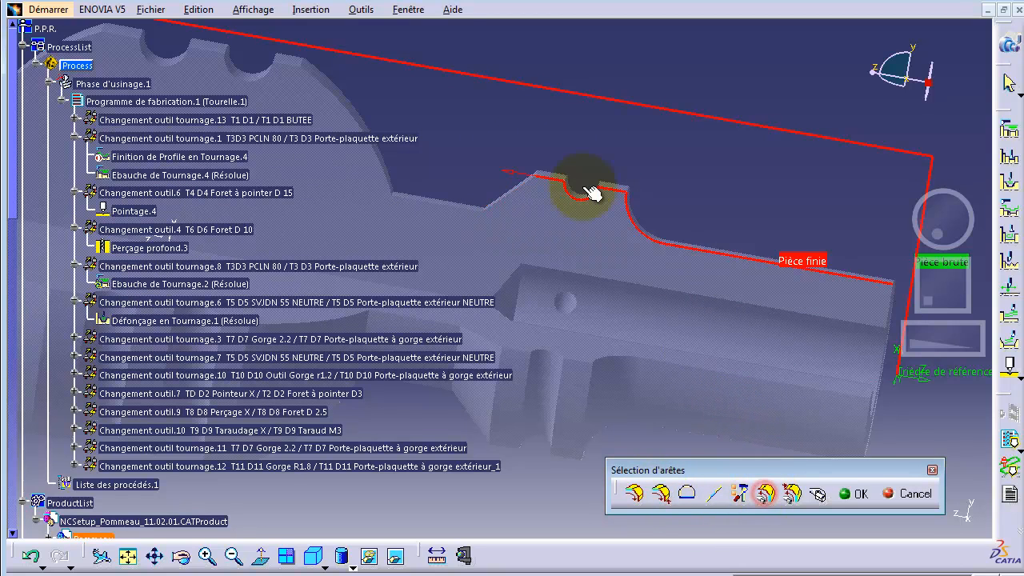
left_click(850, 493)
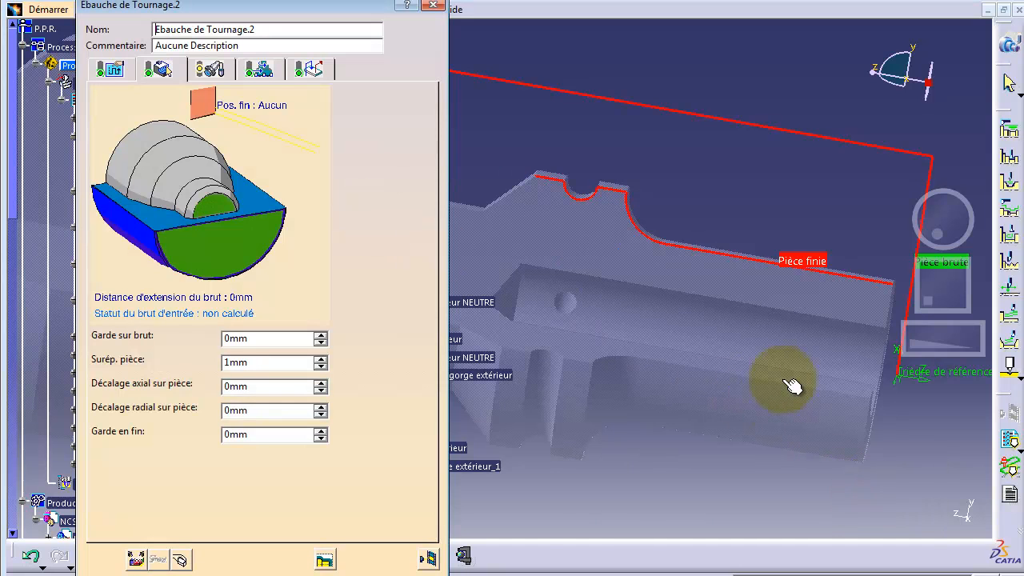
- Replay the roughing tool path of Ebauche de Tournage.2 point by point from its start, checking each pass and its feed rate
left_click(422, 557)
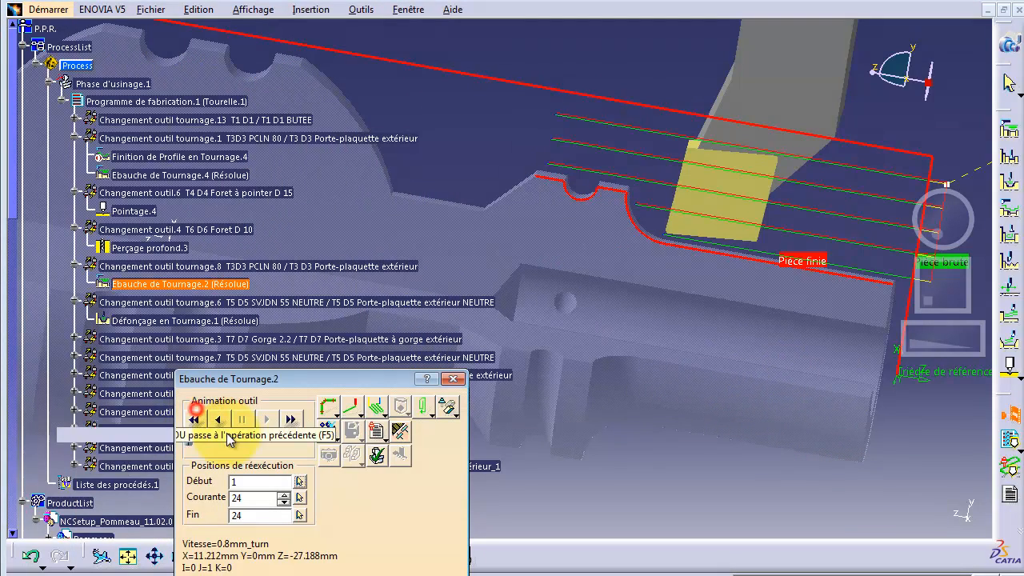
left_click(193, 420)
left_click(267, 420)
left_click(266, 420)
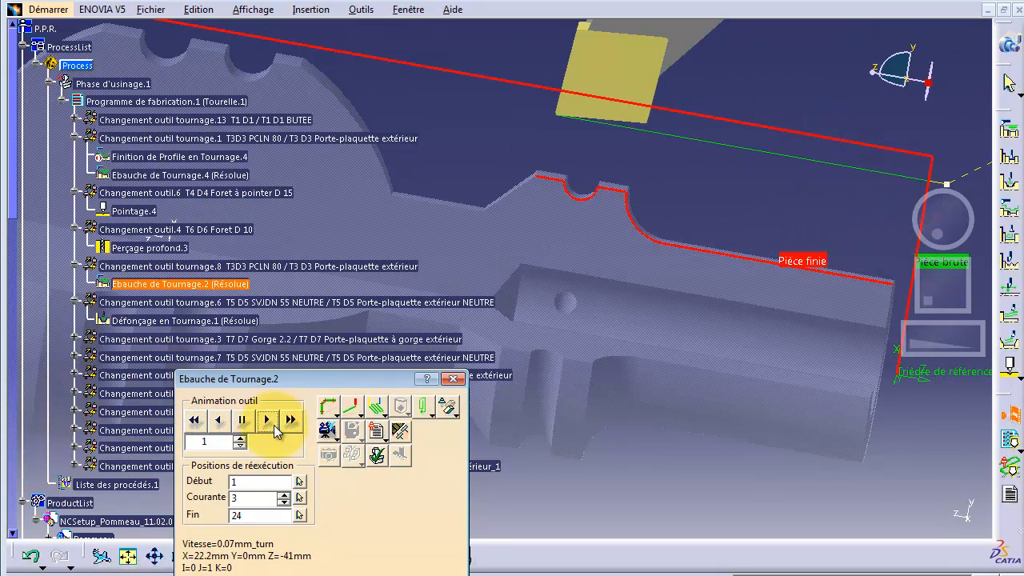
left_click(266, 420)
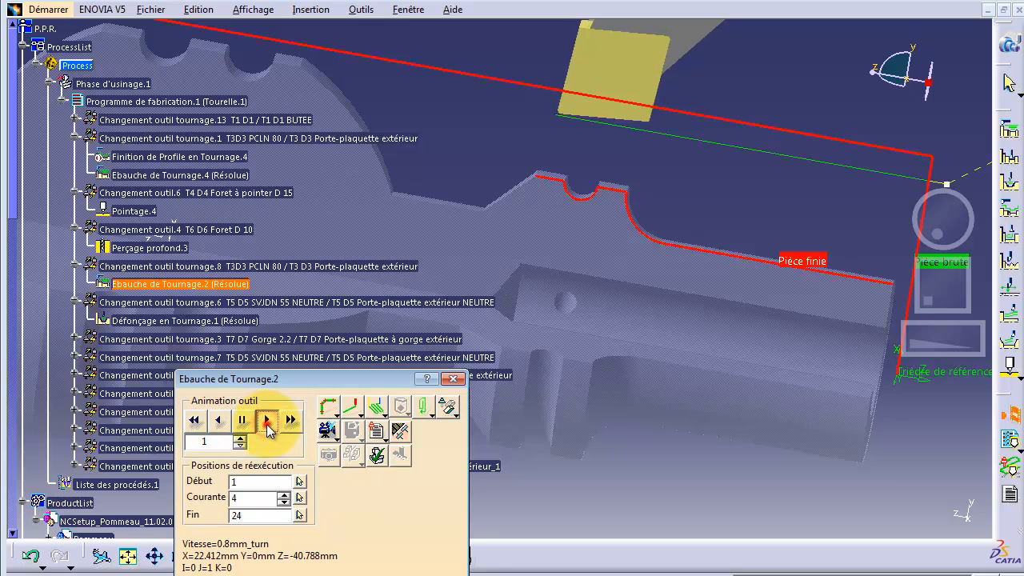
left_click(266, 420)
left_click(266, 420)
left_click(267, 420)
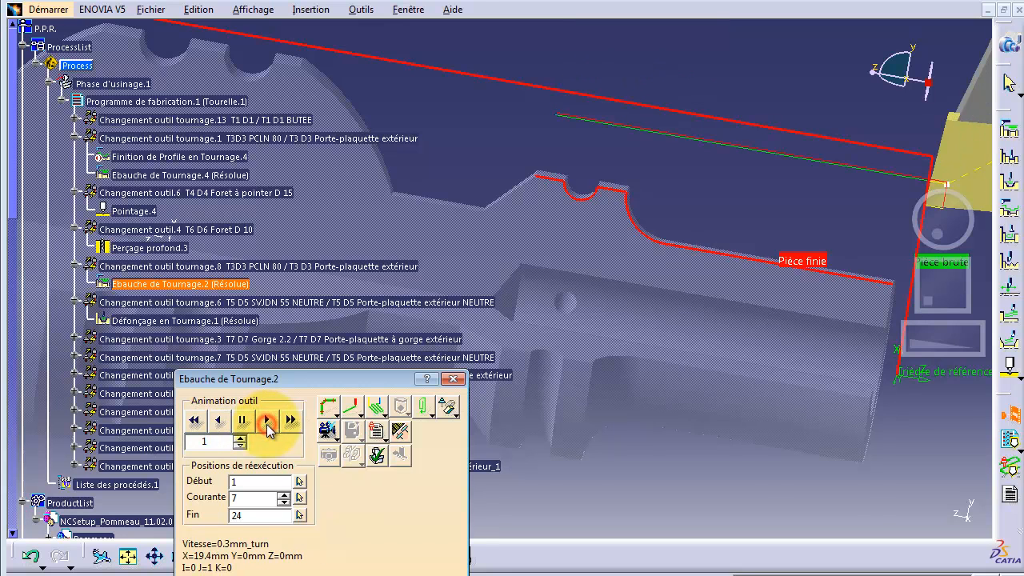
left_click(267, 424)
left_click(268, 424)
left_click(267, 424)
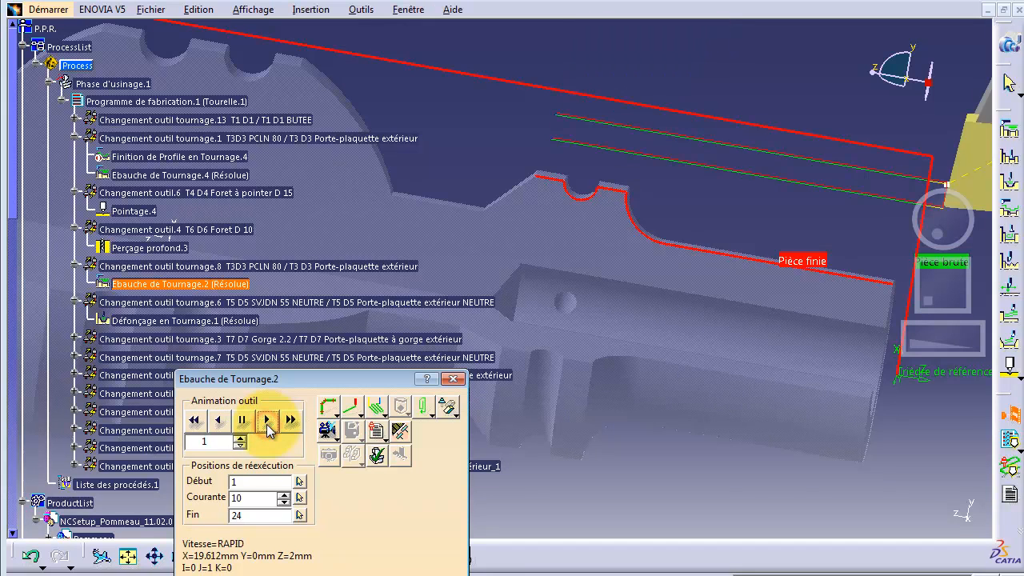
left_click(267, 424)
left_click(268, 424)
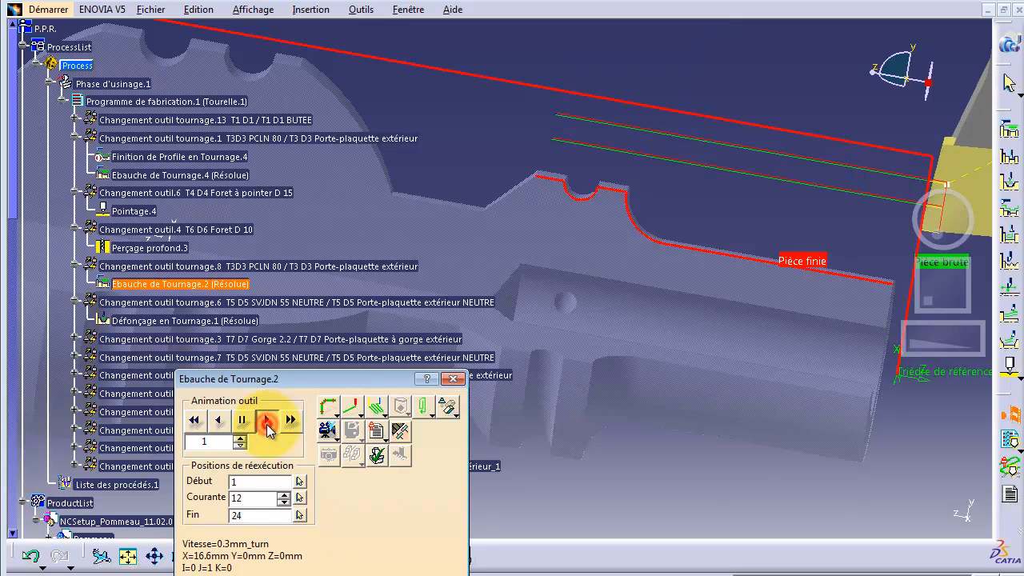
left_click(267, 424)
left_click(268, 424)
left_click(267, 424)
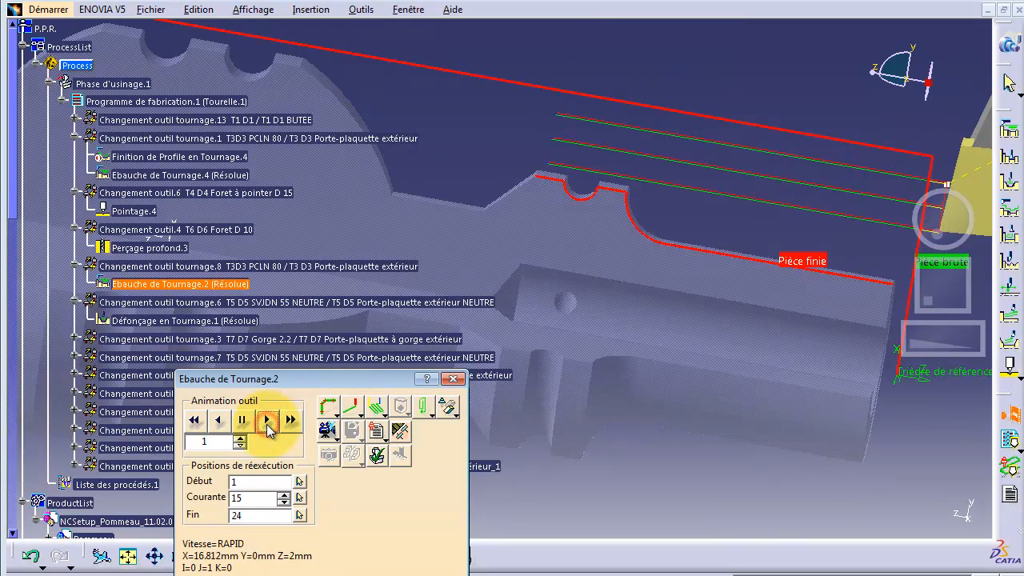
left_click(267, 424)
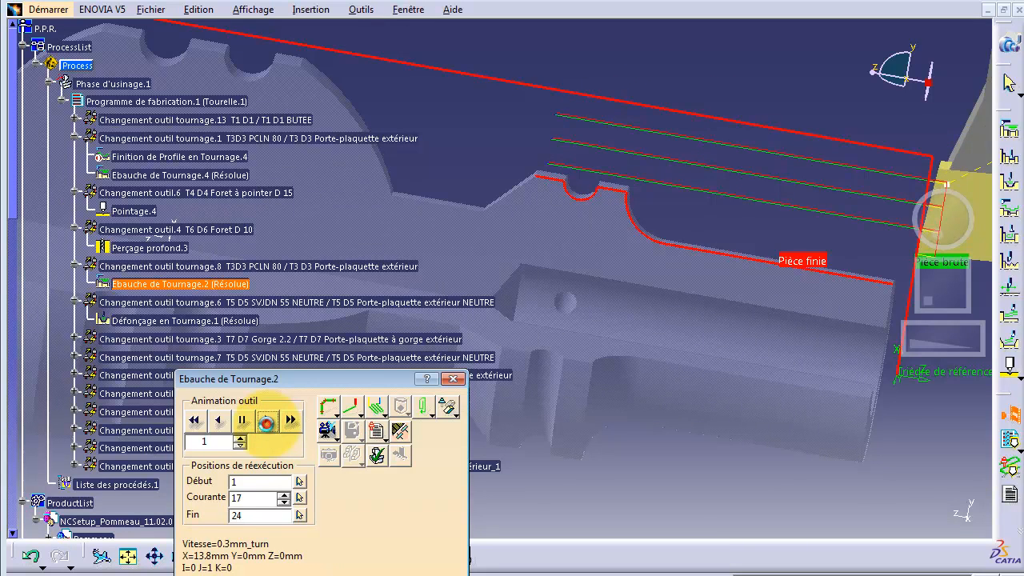
left_click(268, 424)
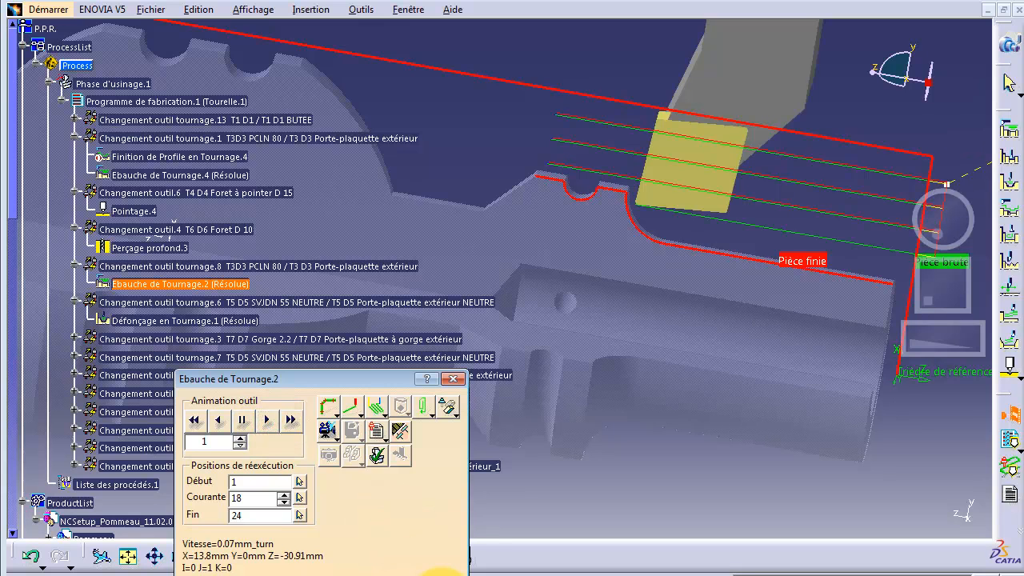
left_click(412, 551)
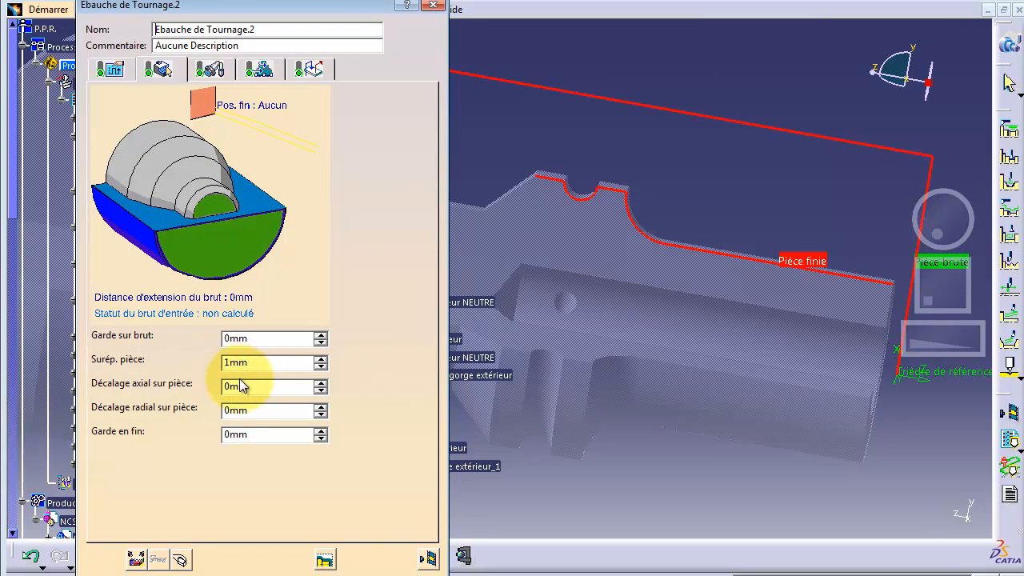
- Check the part offset and set the maximum depth of cut of Ebauche de Tournage.2 to 2 mm
left_click_drag(278, 366, 205, 361)
left_click(248, 360)
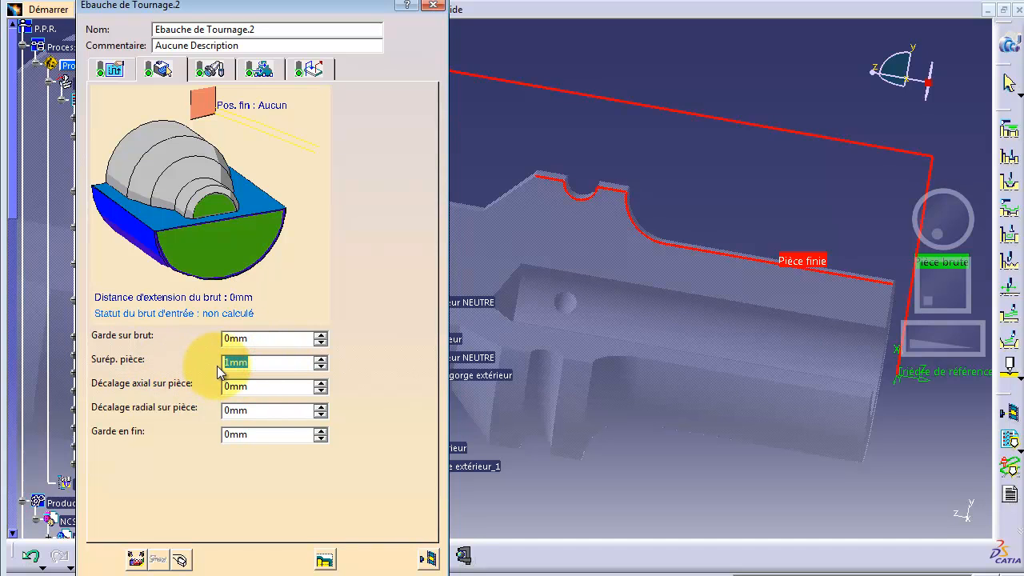
left_click(104, 73)
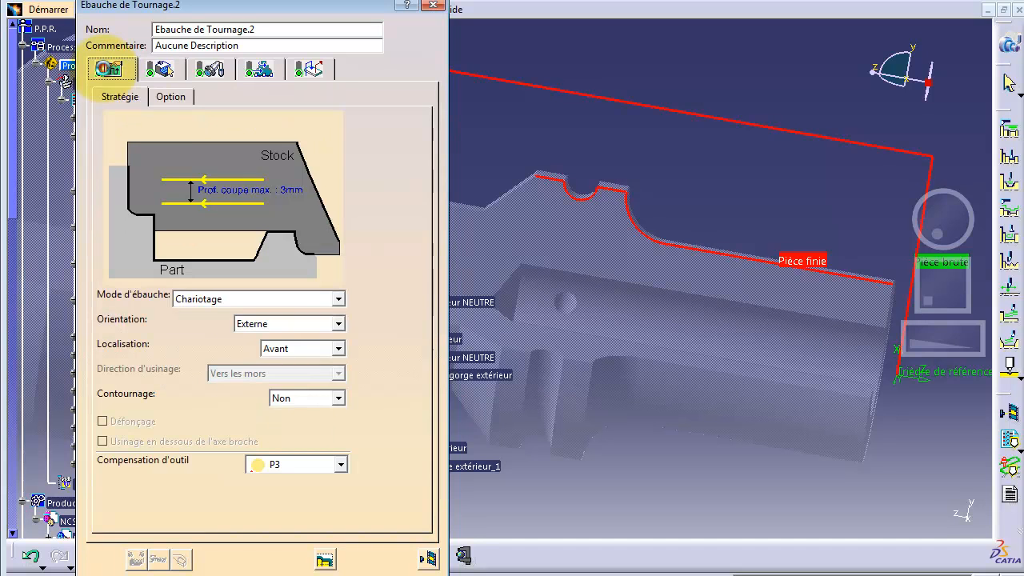
double_click(256, 197)
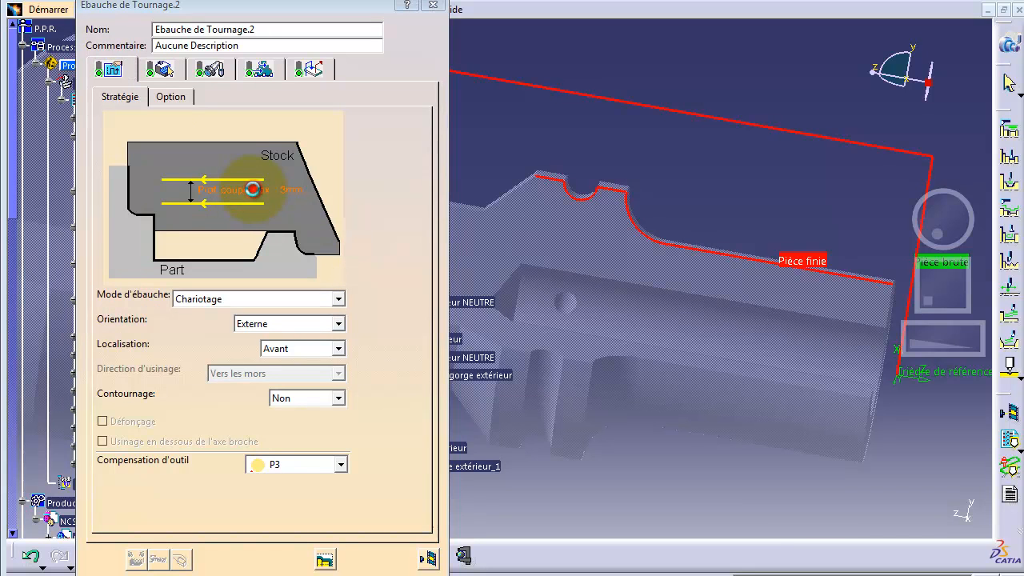
type("2")
left_click(876, 510)
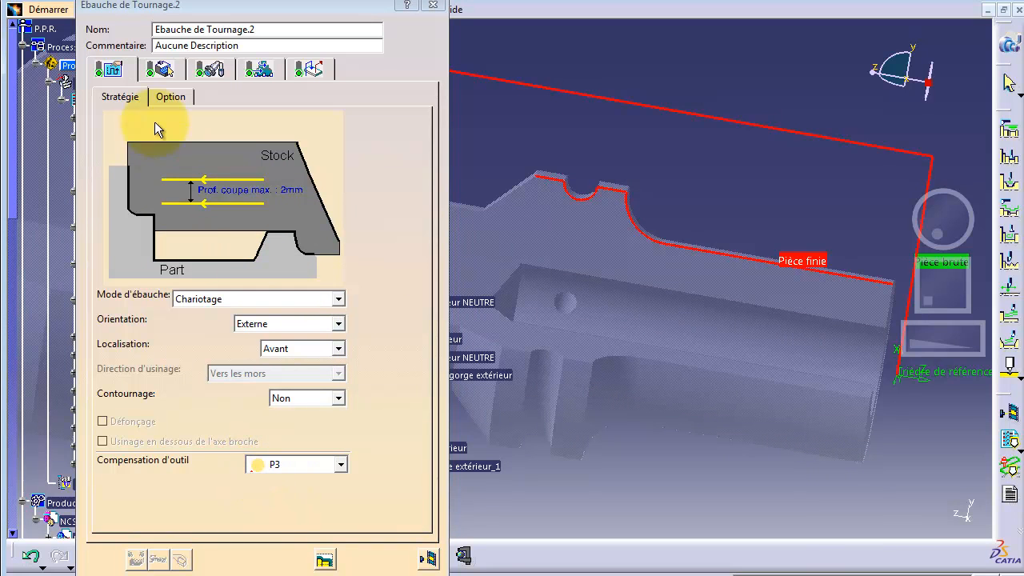
- Check the assigned tool and set both the engagement and dégagement feed rates to 0.07 mm_turn
left_click(204, 69)
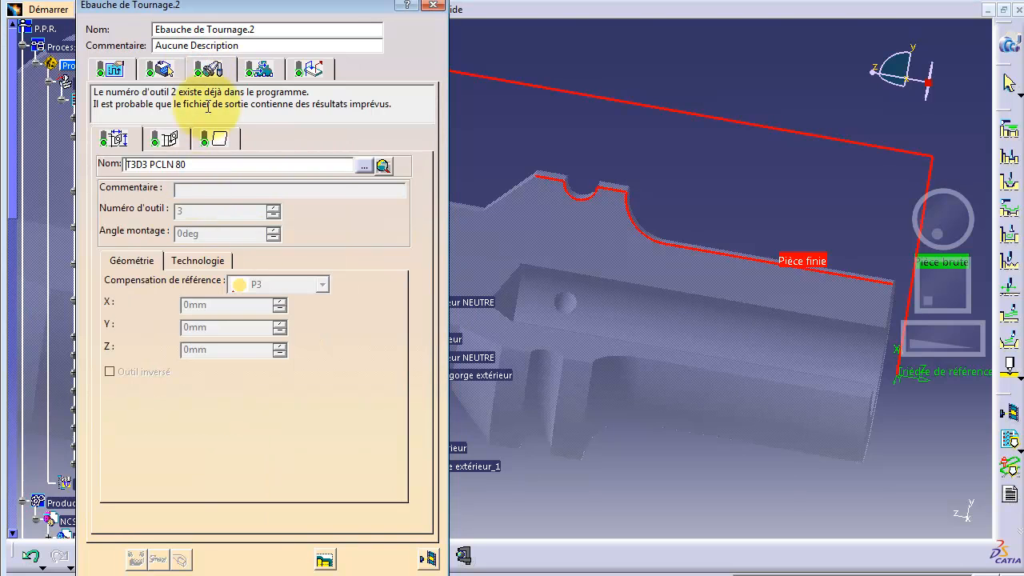
left_click(258, 70)
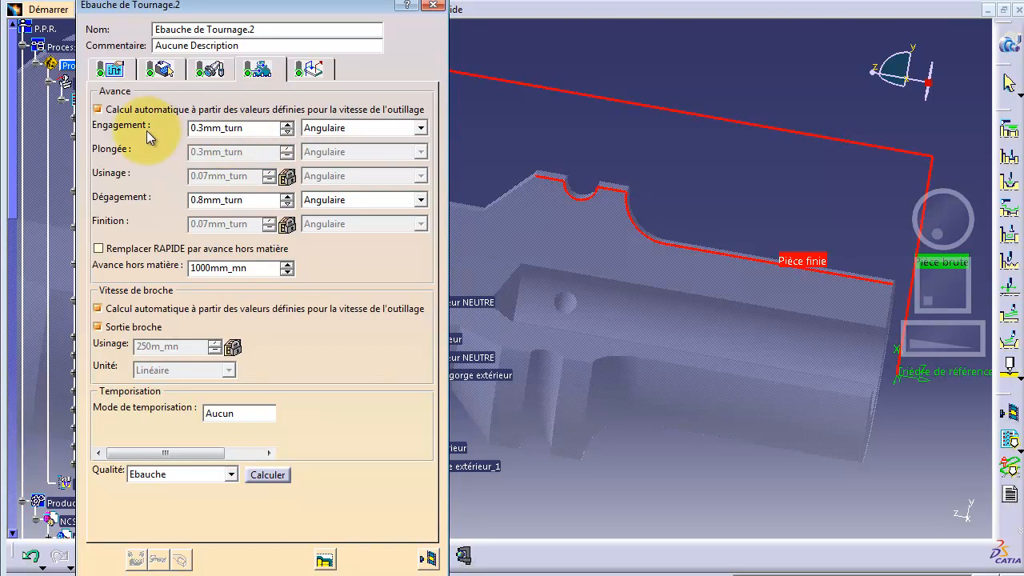
double_click(256, 129)
type("0.07")
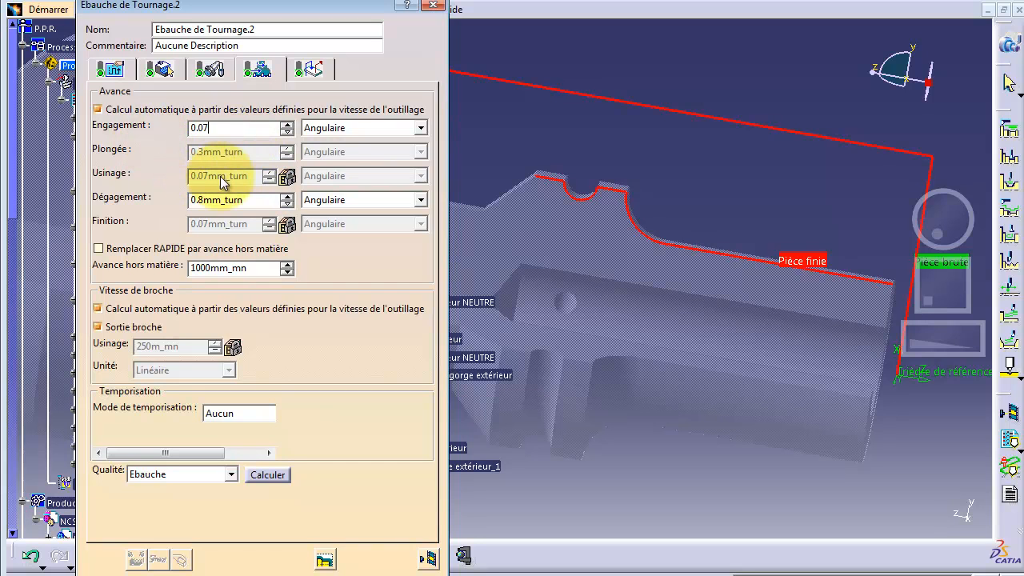
double_click(240, 202)
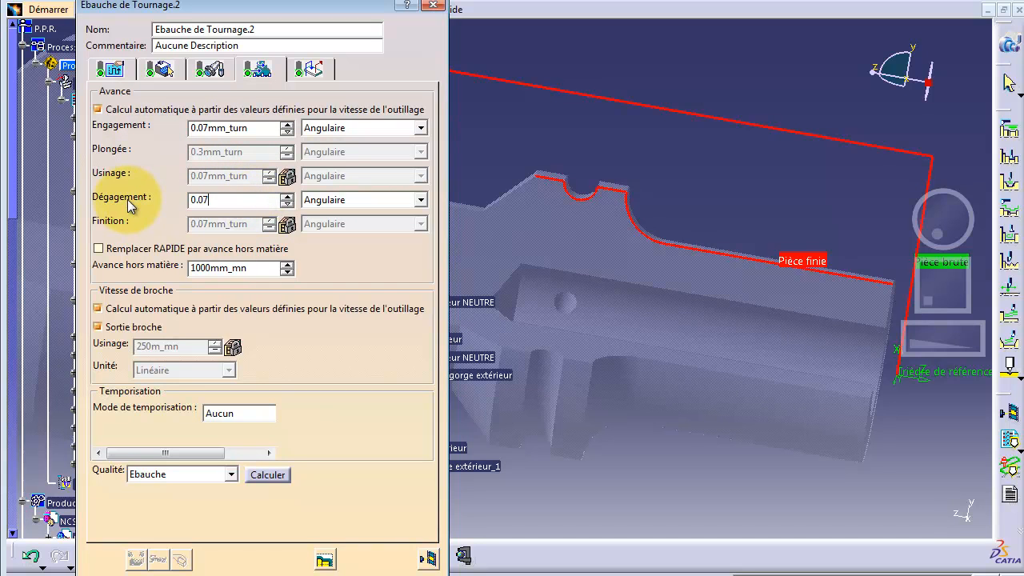
left_click(253, 128)
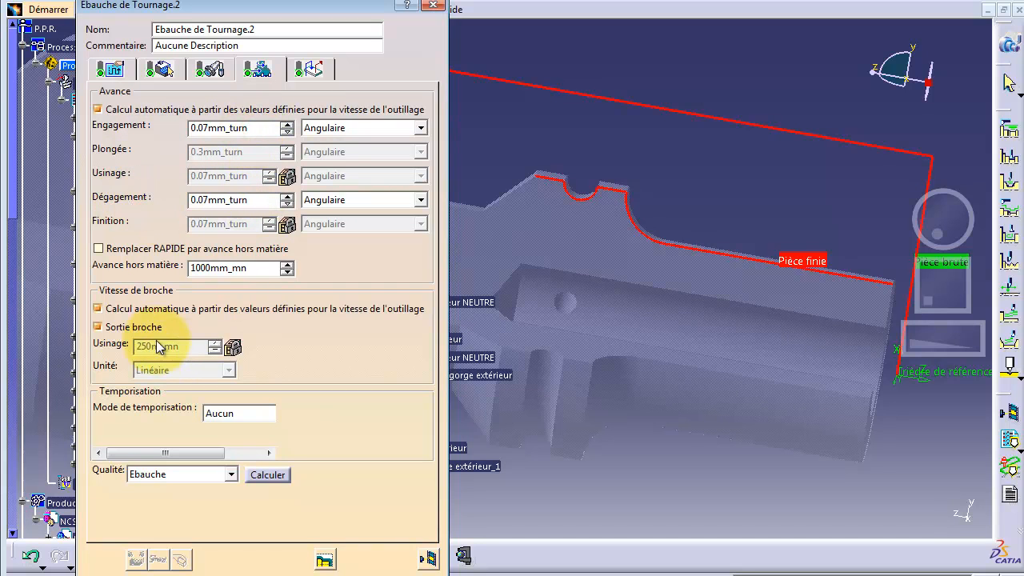
- Check the macros and set the strategy's engagement distance to 5 mm and its dégagement distance to 2 mm
left_click(314, 70)
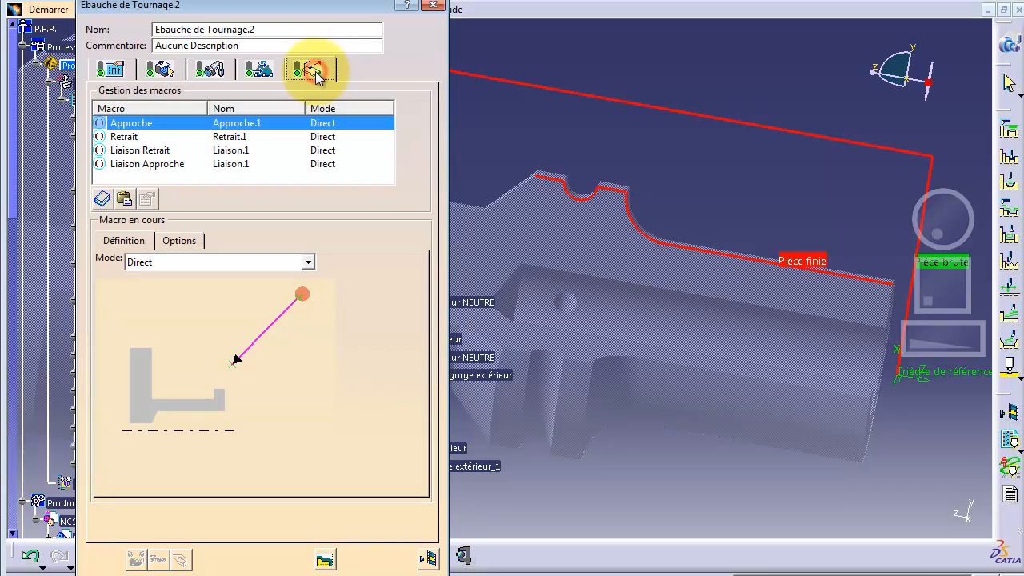
left_click(112, 70)
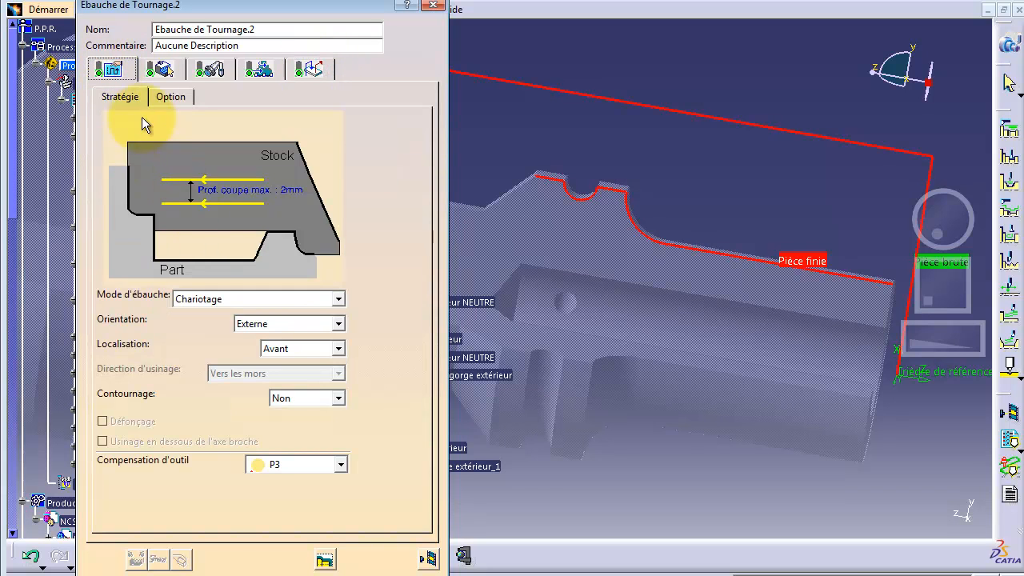
left_click(166, 97)
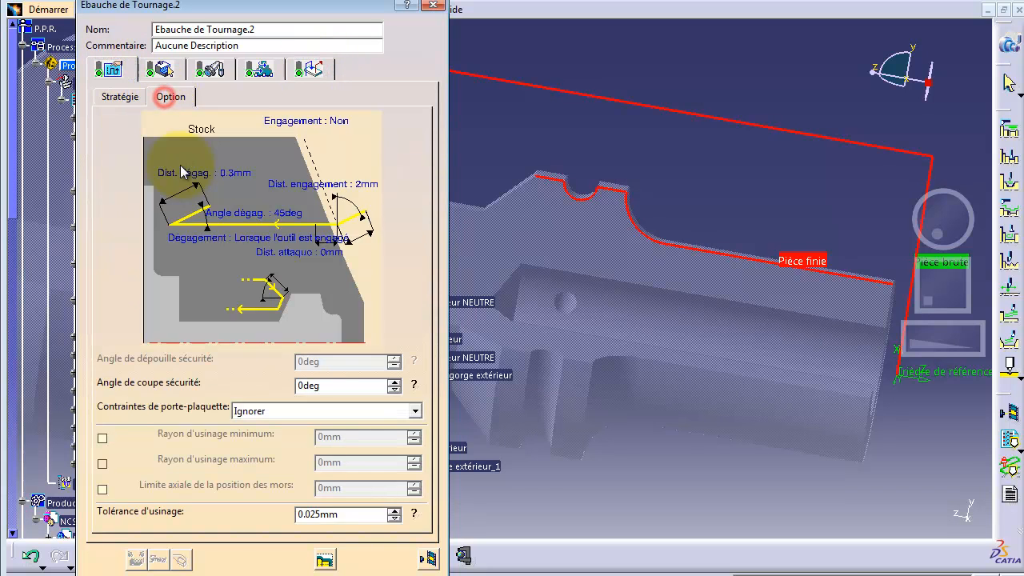
double_click(363, 192)
type("5")
key("Return")
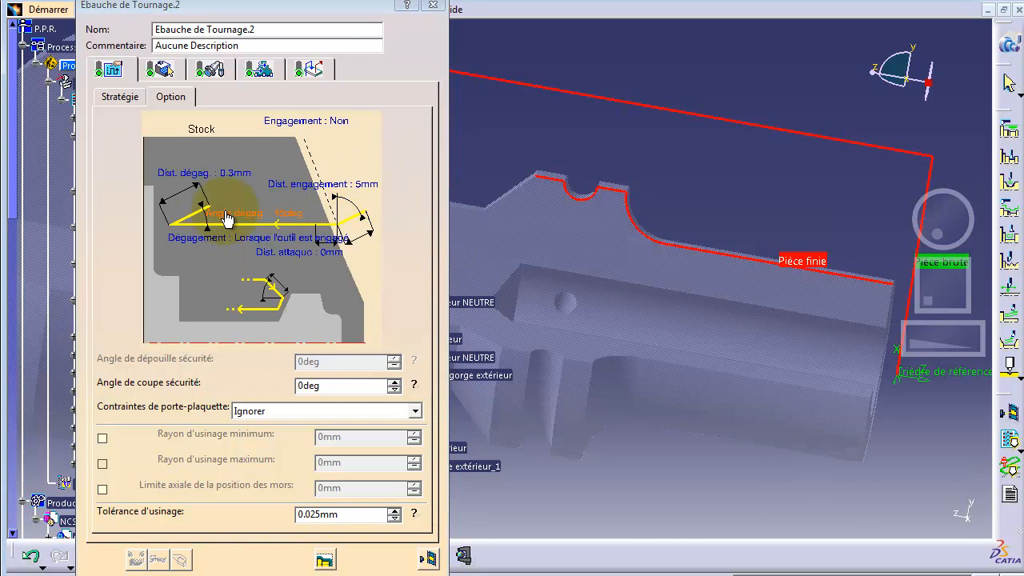
double_click(227, 181)
type("0")
key("Return")
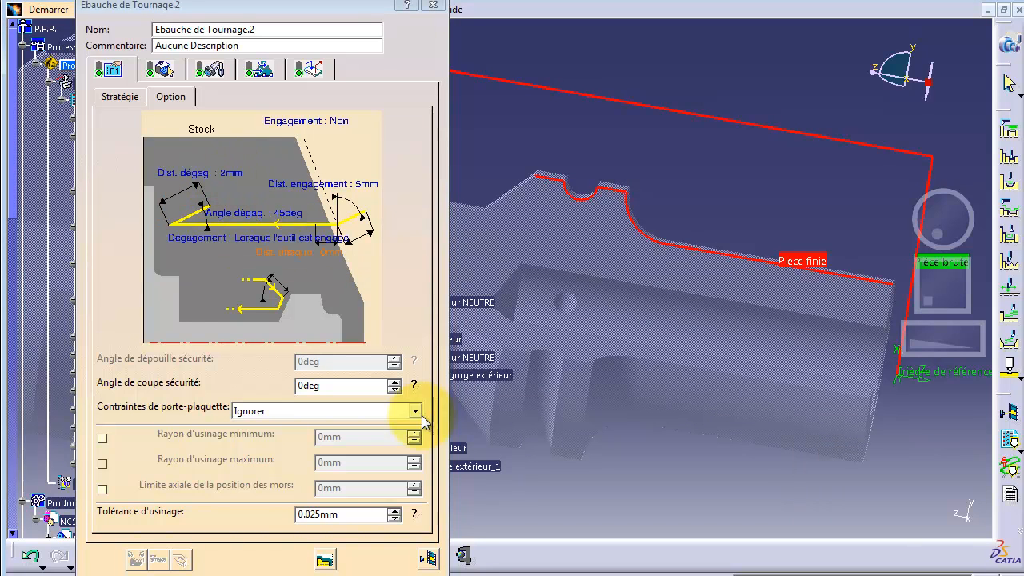
- Replay the Ebauche de Tournage.2 tool path point by point from its start, checking the entry, cutting and retract moves of the successive passes
left_click(429, 559)
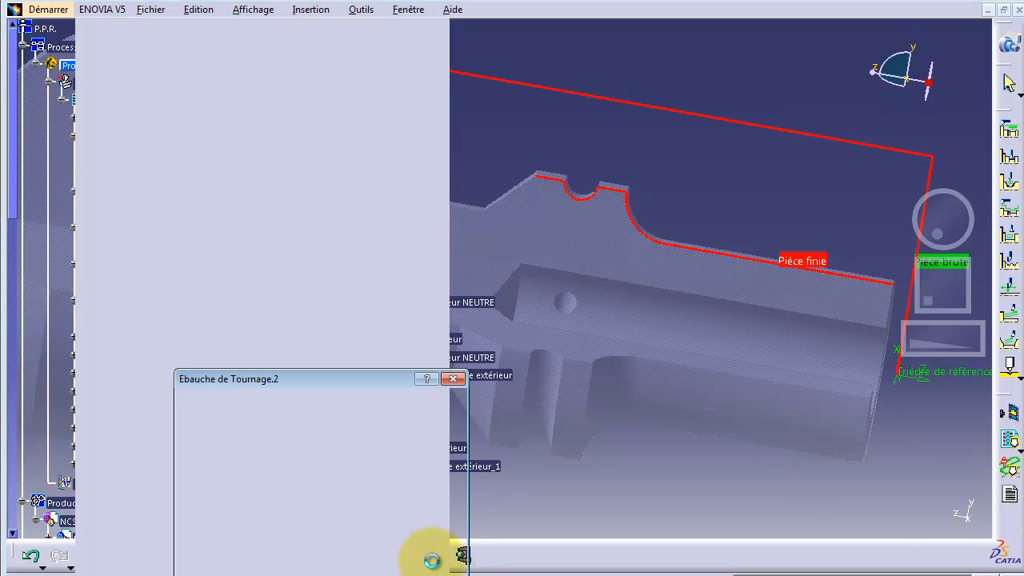
left_click(195, 420)
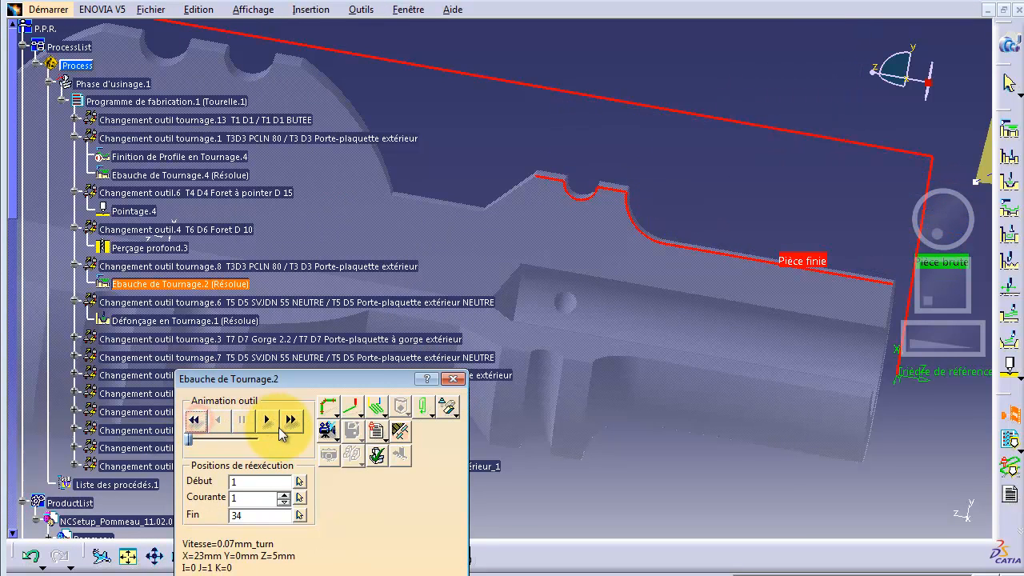
left_click(276, 428)
left_click(272, 432)
left_click(272, 432)
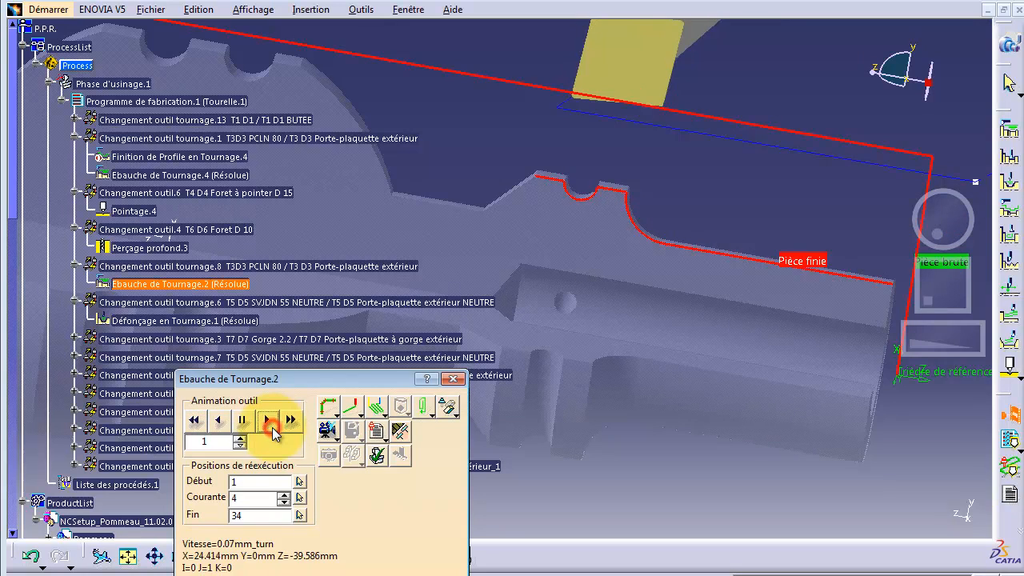
left_click(270, 427)
left_click(272, 429)
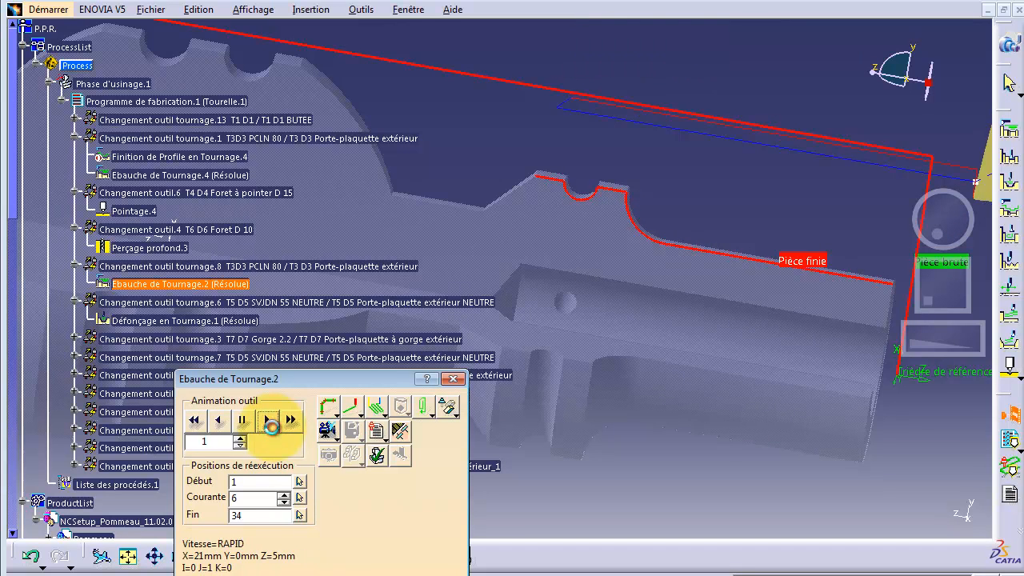
left_click(272, 431)
left_click(272, 427)
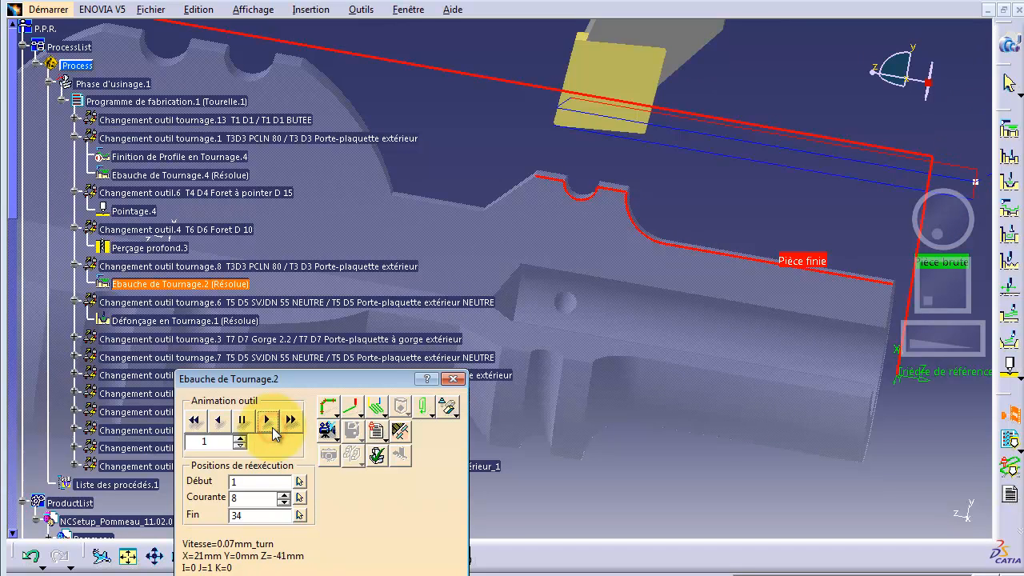
left_click(272, 427)
left_click(272, 428)
left_click(272, 427)
left_click(273, 429)
left_click(274, 432)
left_click(273, 430)
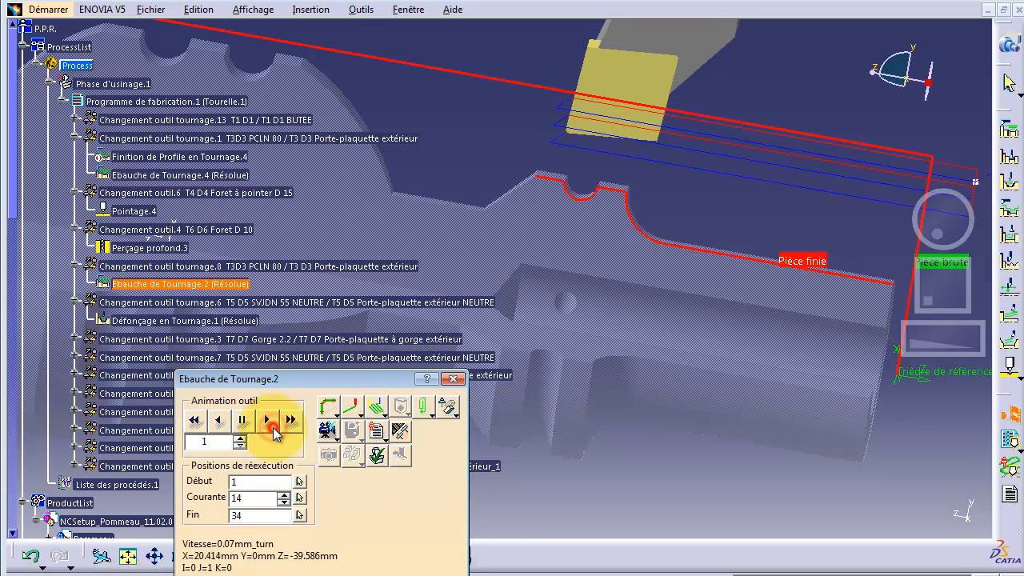
left_click(273, 431)
left_click(272, 427)
left_click(273, 430)
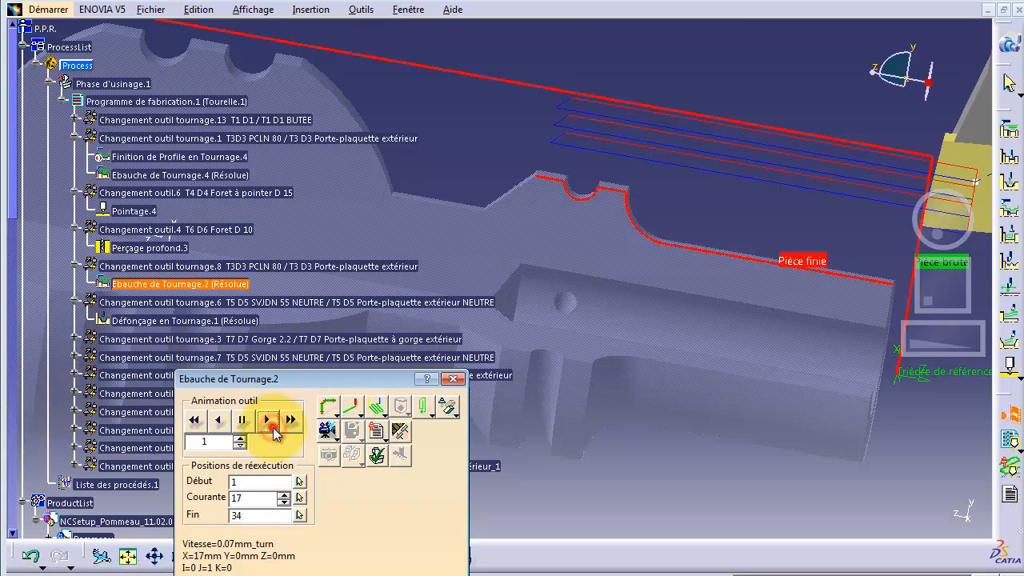
left_click(274, 432)
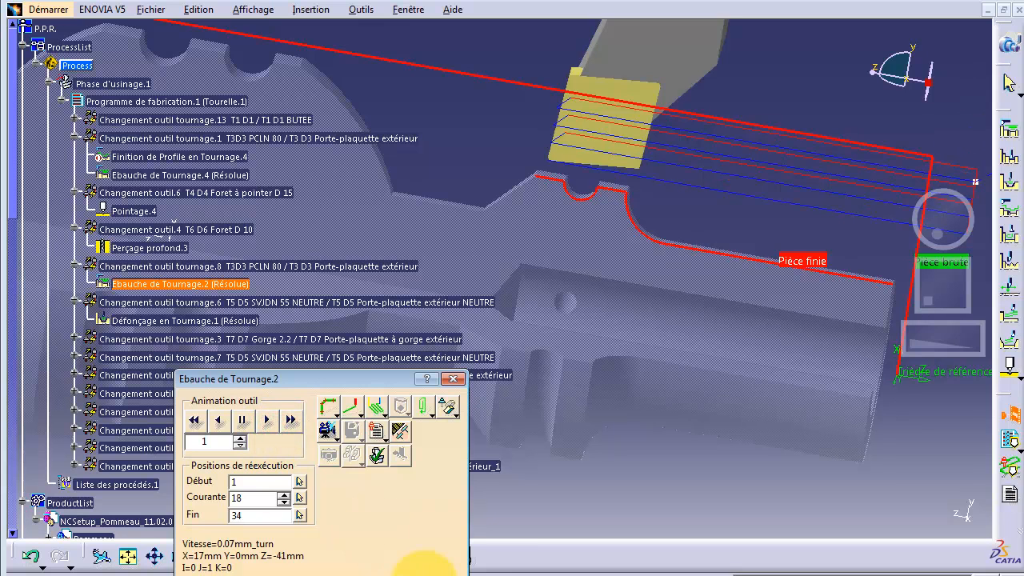
left_click(436, 570)
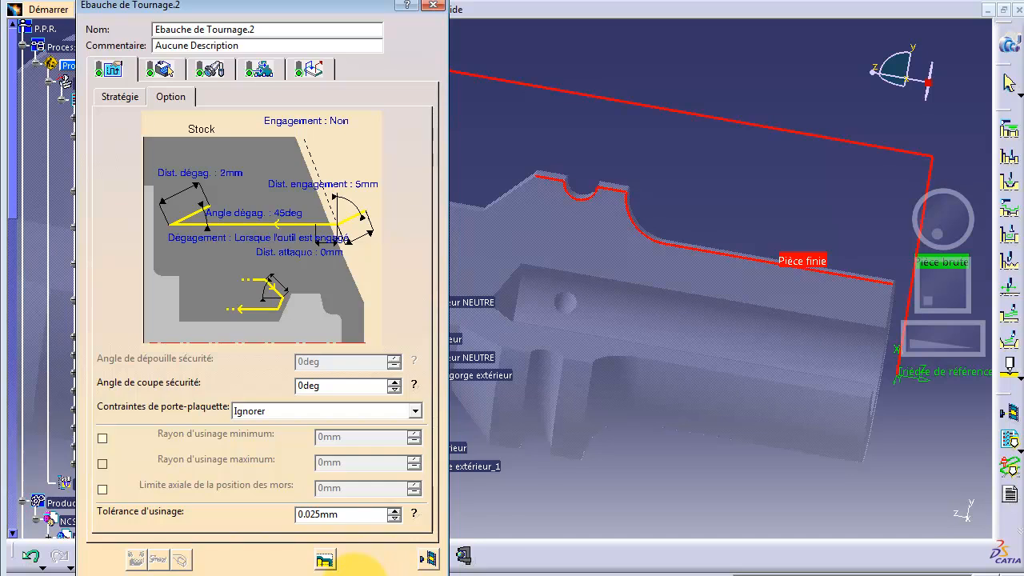
left_click(325, 560)
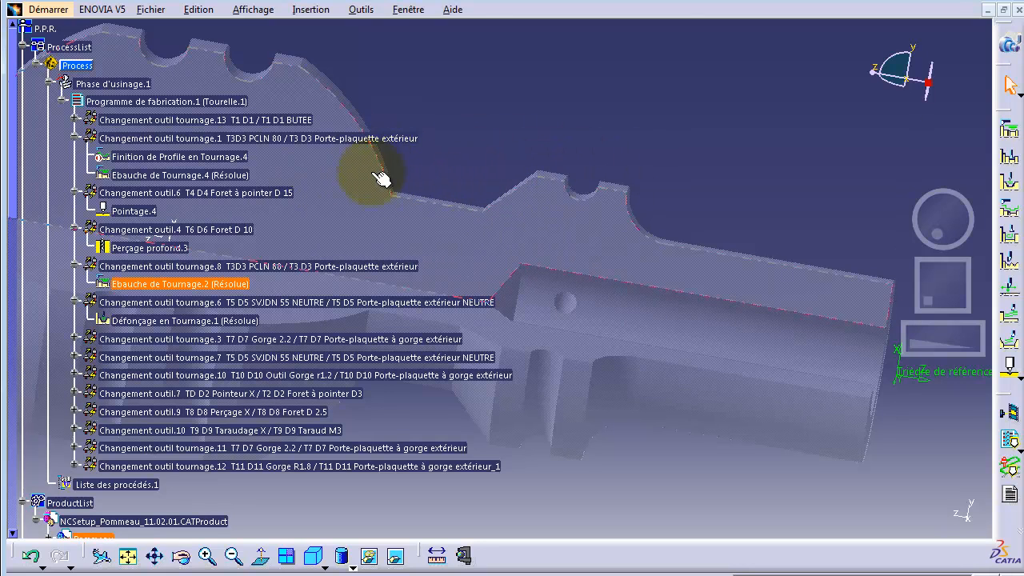
- Extend the finished-part contour of Ebauche de Tournage.2 through the V recess and up the large arc, and compute its tool path
left_click(175, 279)
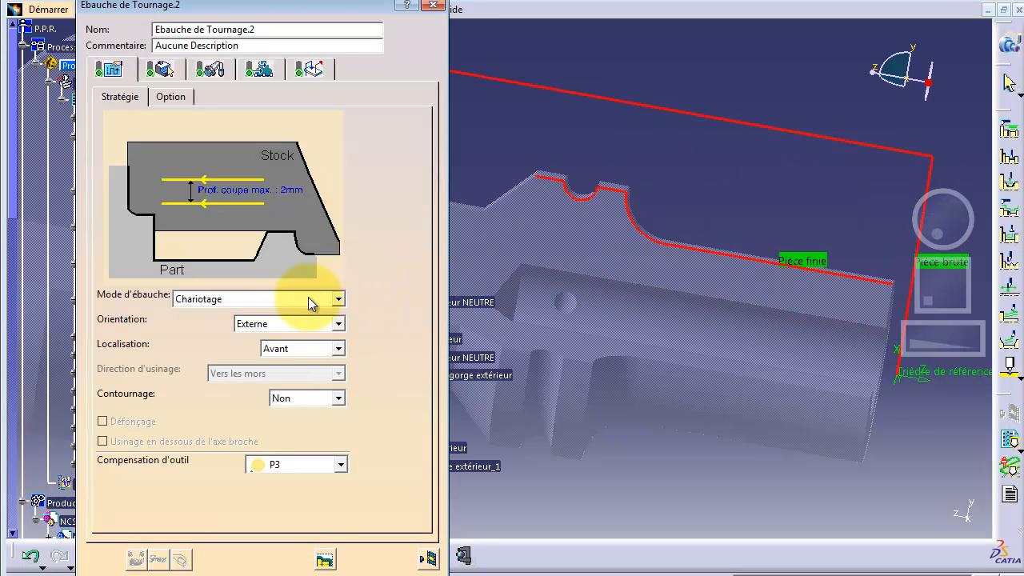
left_click(164, 70)
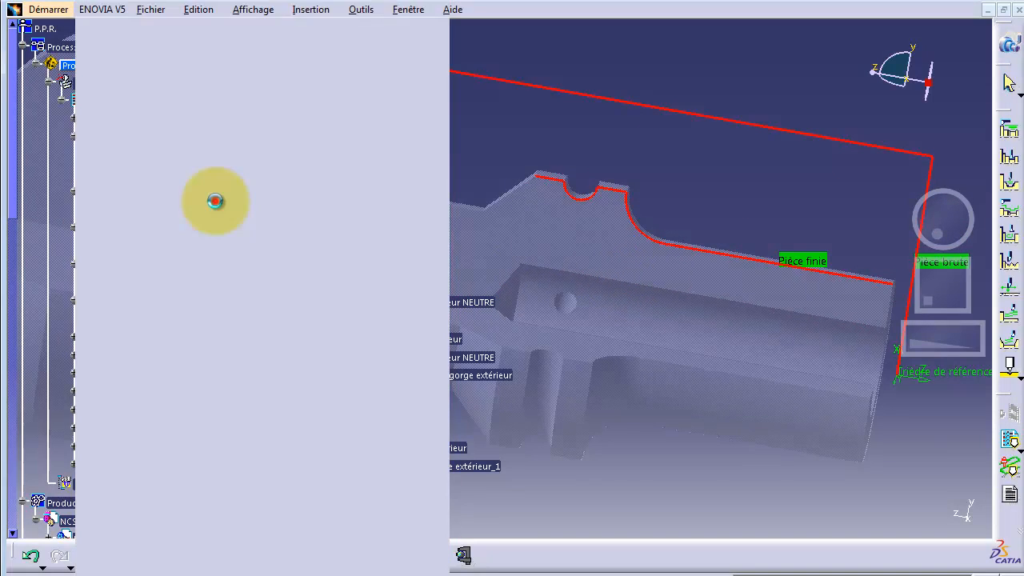
left_click(215, 201)
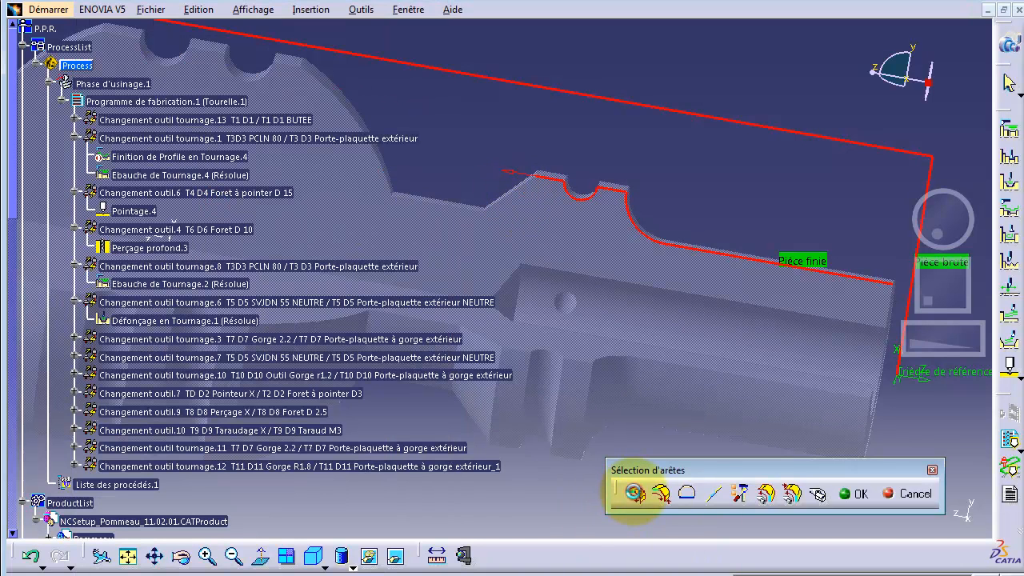
left_click(635, 494)
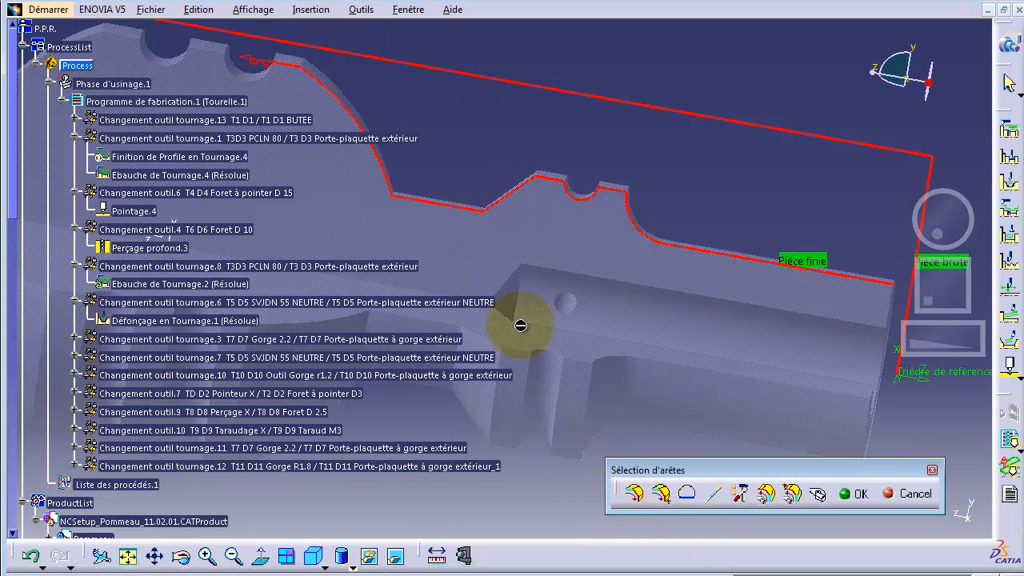
left_click(853, 497)
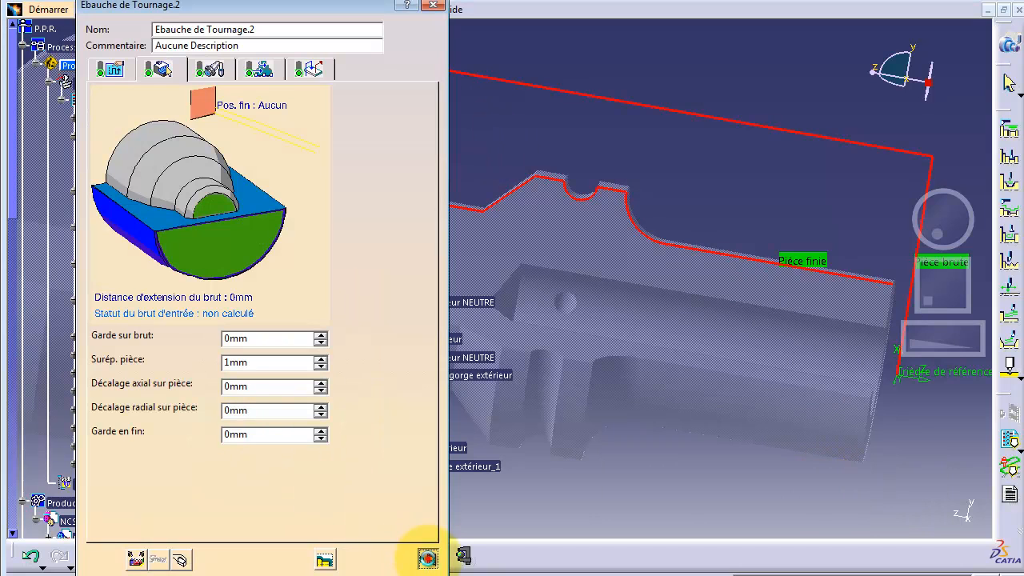
left_click(428, 558)
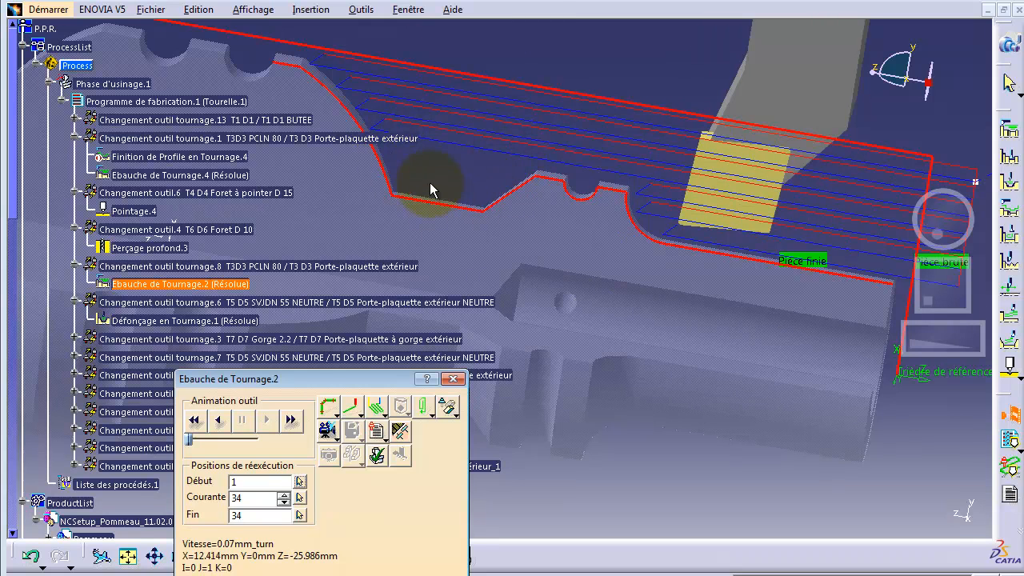
left_click(438, 573)
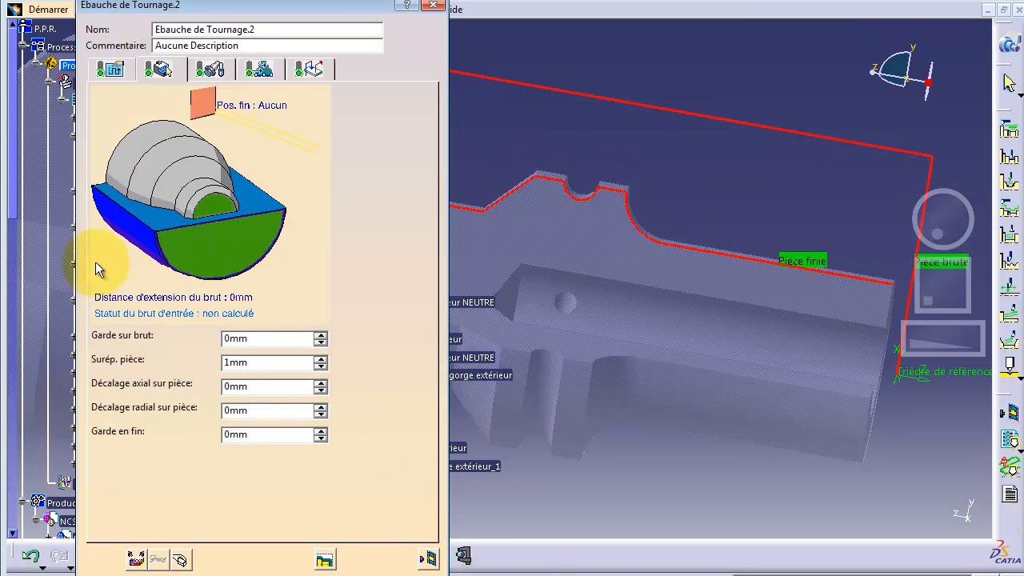
- Examine the Défonçage and Usinage en dessous de l'axe broche options in the strategy of Ebauche de Tournage.2, and close the operation
left_click(112, 71)
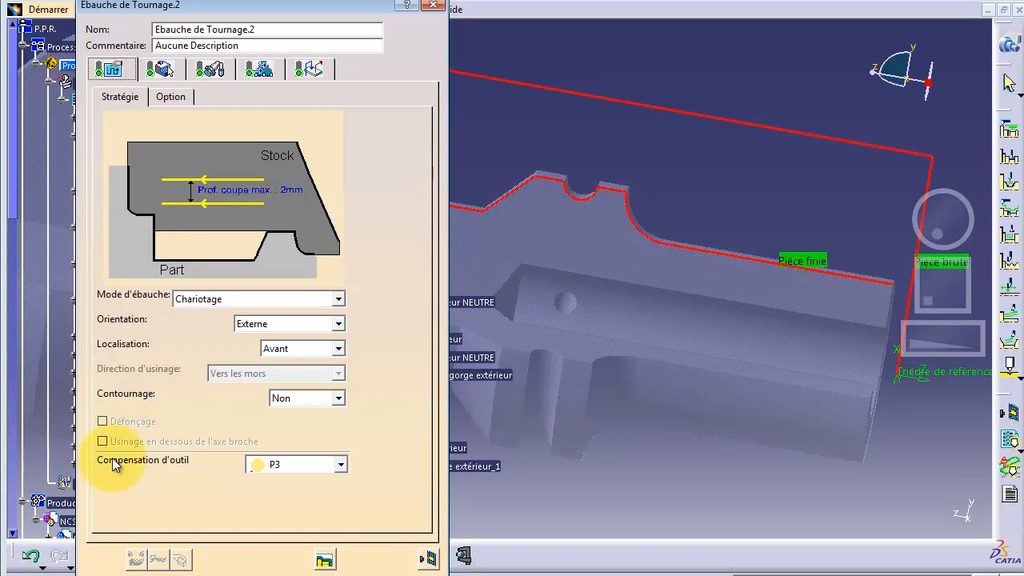
left_click(149, 420)
left_click(119, 436)
left_click(104, 421)
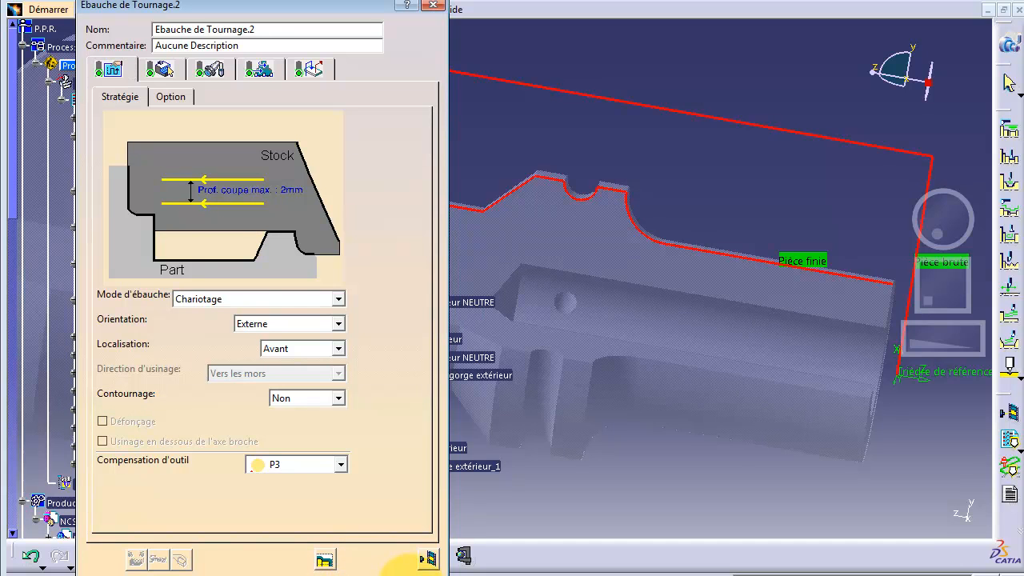
left_click(427, 558)
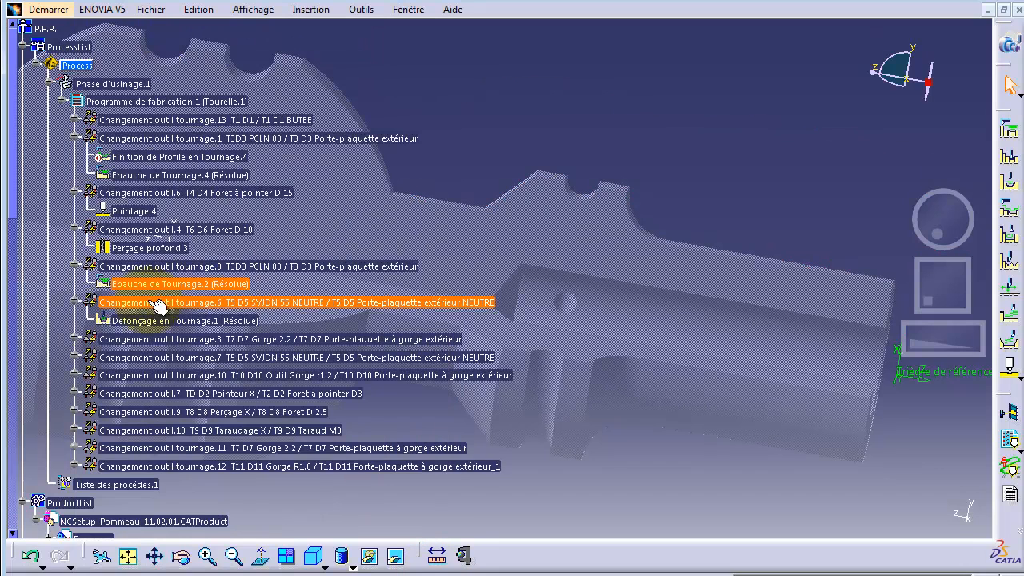
- Open Défonçage en Tournage.1 and check its strategy, its T5 D5 SVJDN 55 NEUTRE tool and the tool holder's geometry
left_click(136, 323)
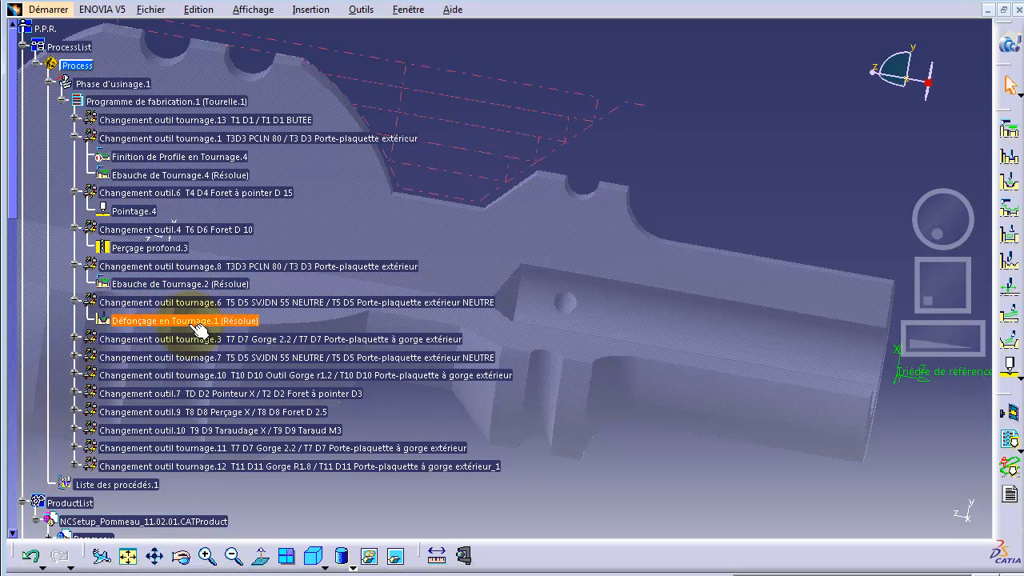
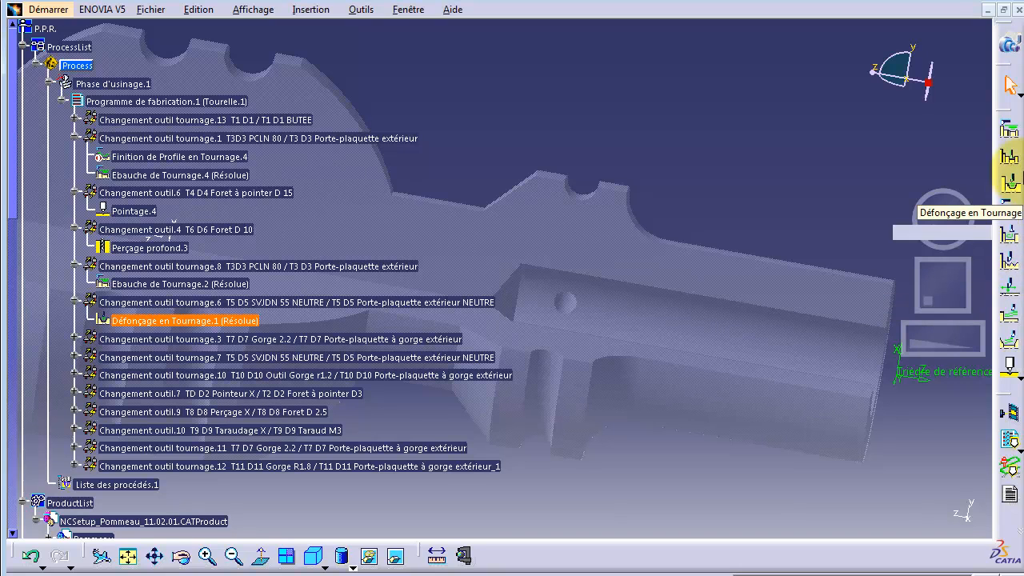
left_click(168, 321)
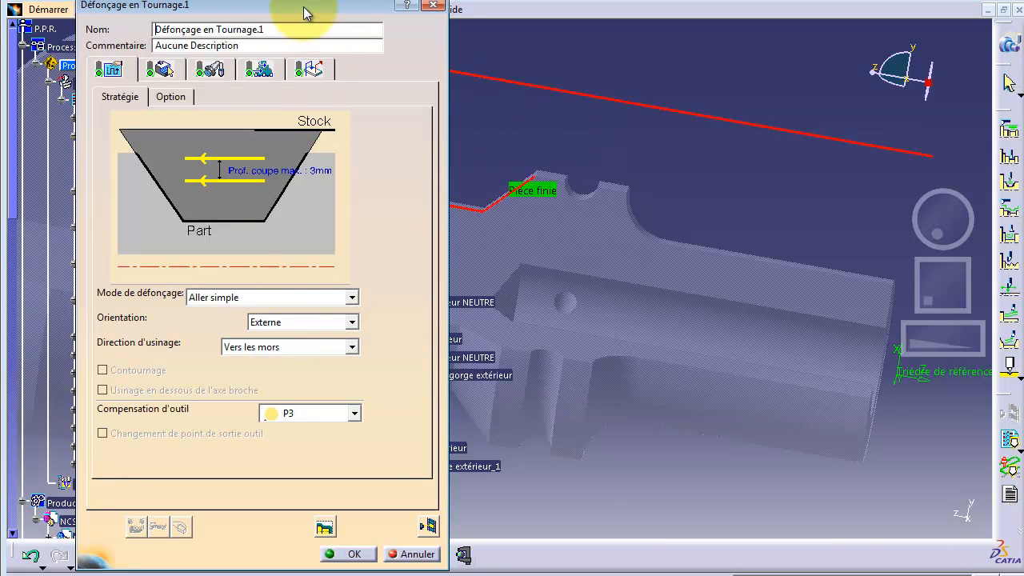
left_click_drag(303, 7, 850, 43)
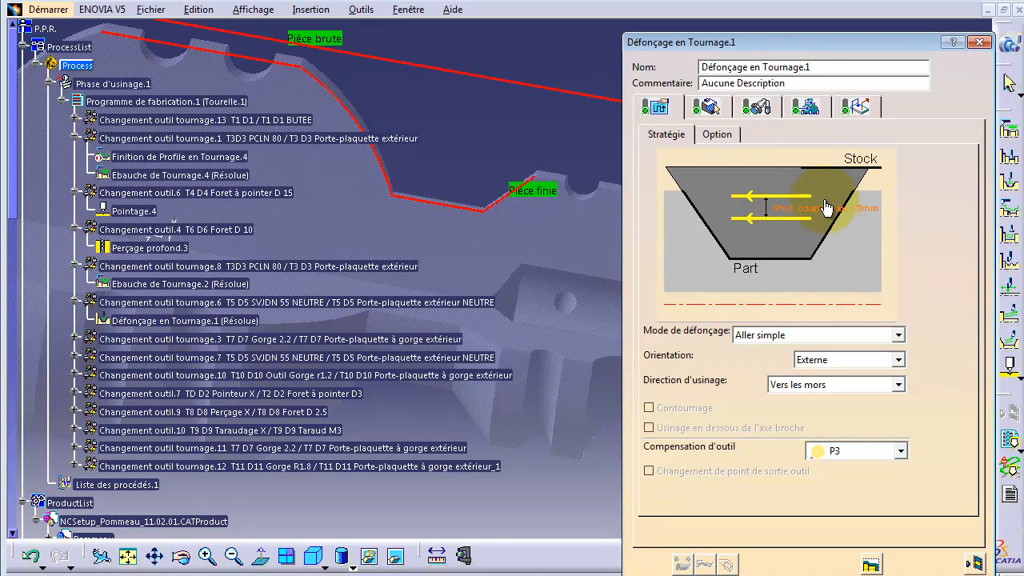
left_click(754, 107)
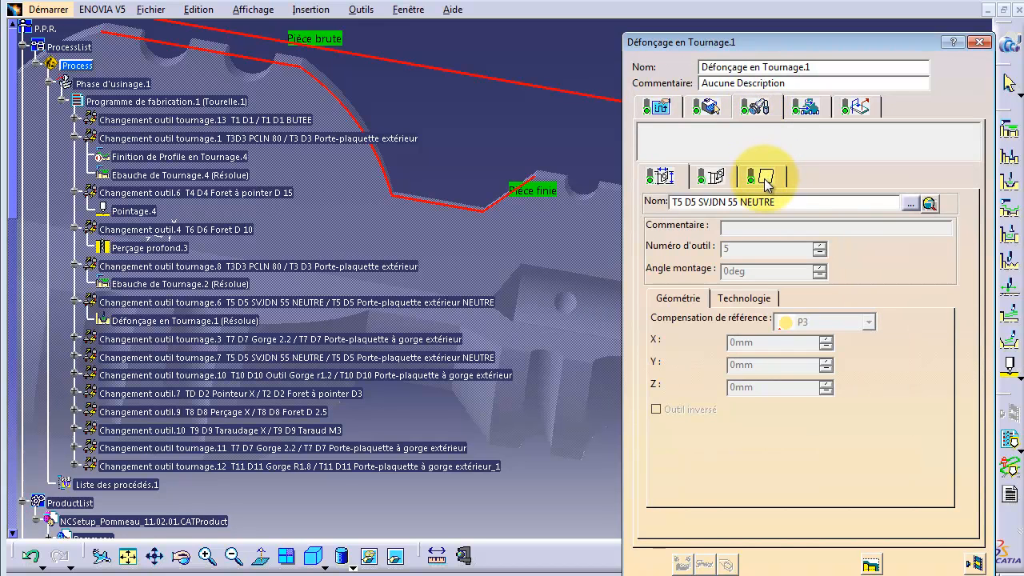
left_click(711, 176)
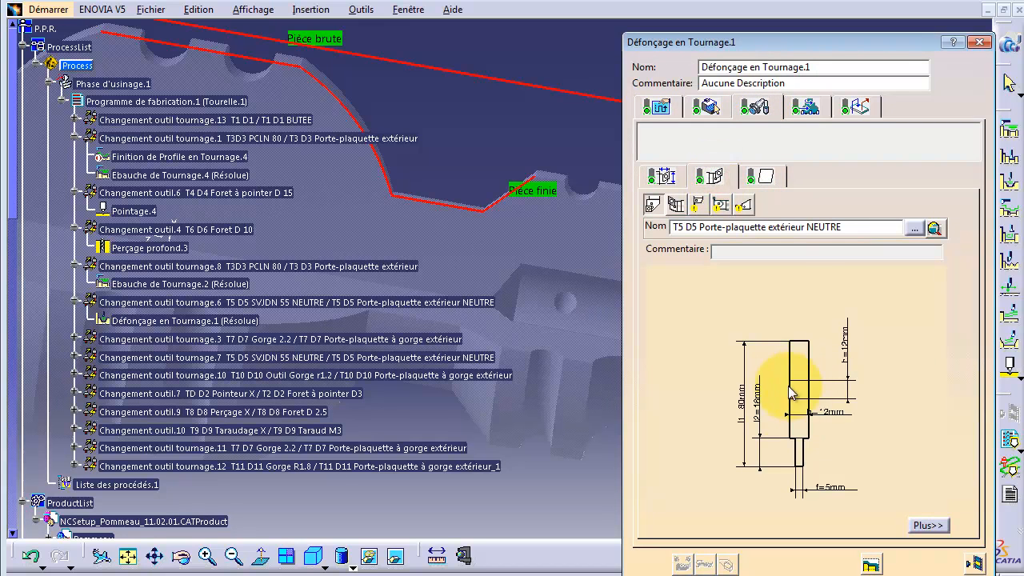
- Compute and replay the Défonçage en Tournage.1 tool path, stepping through the first points and running on to the end
left_click(969, 563)
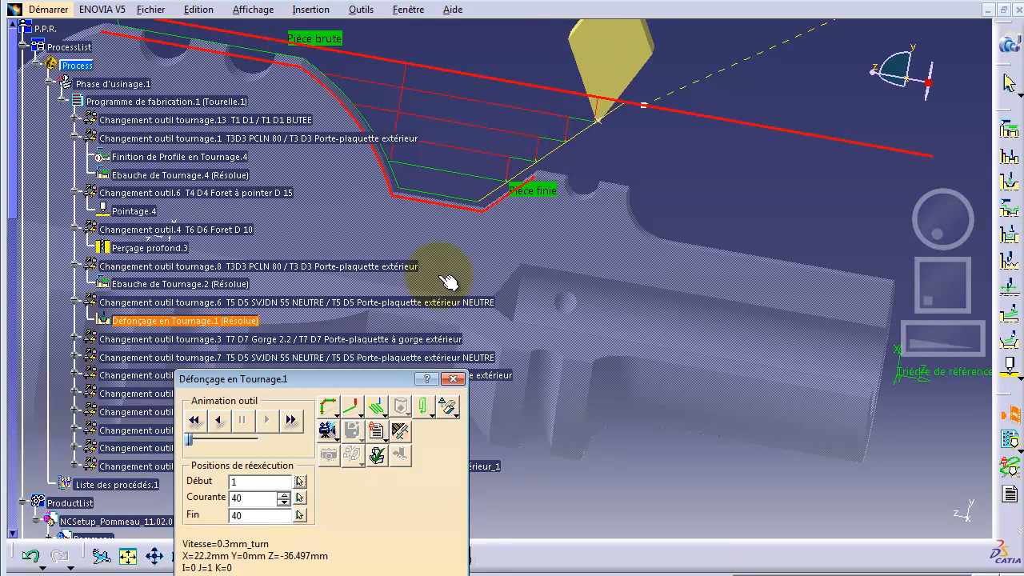
left_click(266, 419)
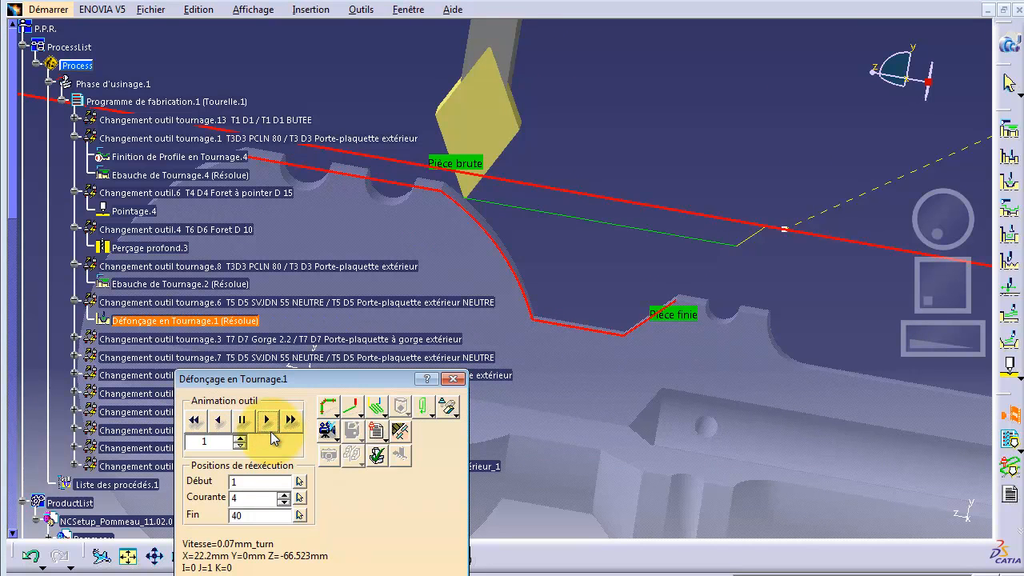
left_click(270, 432)
left_click(270, 432)
left_click(270, 432)
left_click(270, 431)
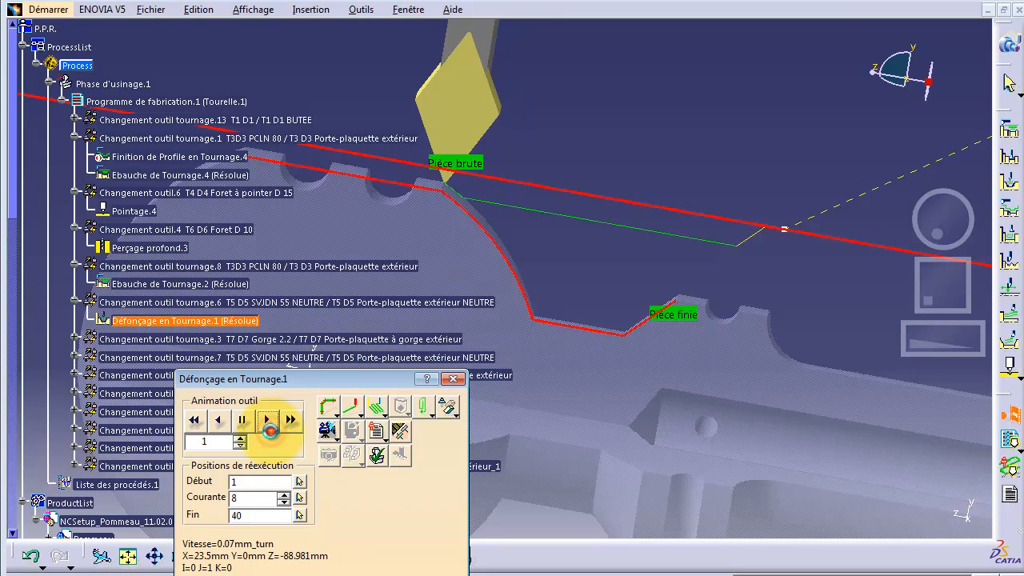
left_click(270, 432)
left_click(270, 431)
left_click(290, 420)
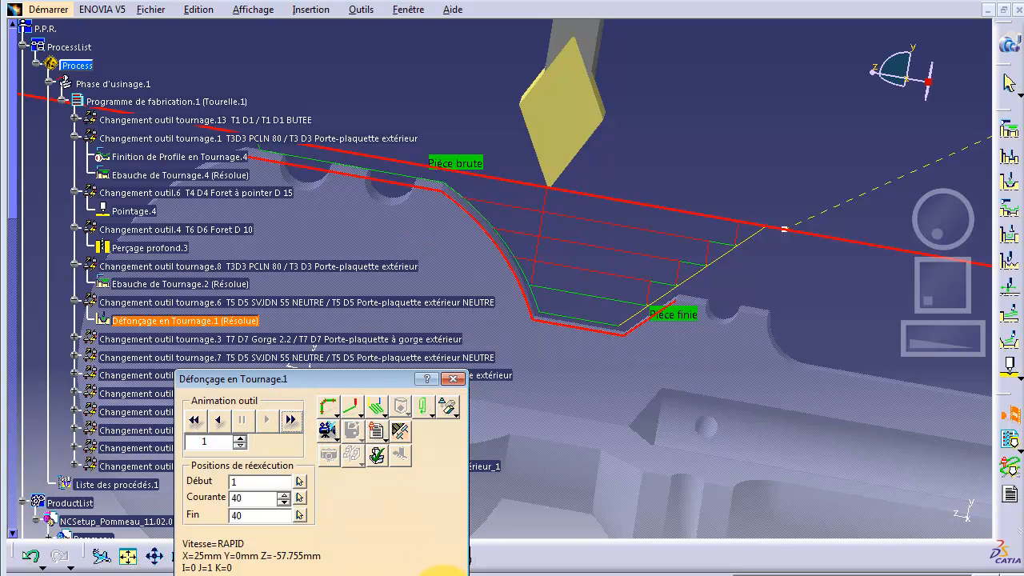
left_click(442, 573)
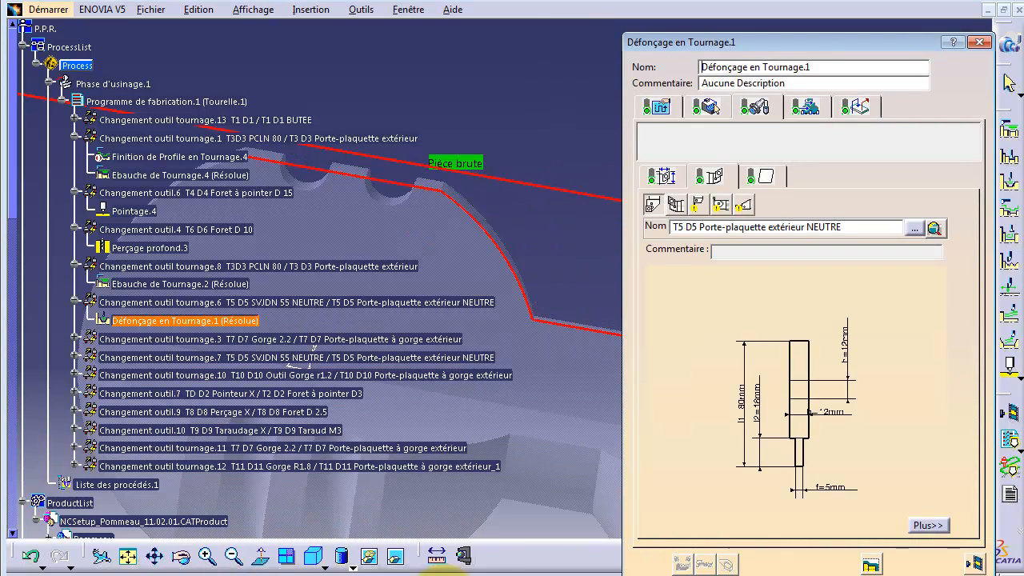
- Reroute the finished-part contour of Défonçage en Tournage.1 through the round groove beside the large arc and compute its tool path
left_click(714, 107)
left_click(742, 247)
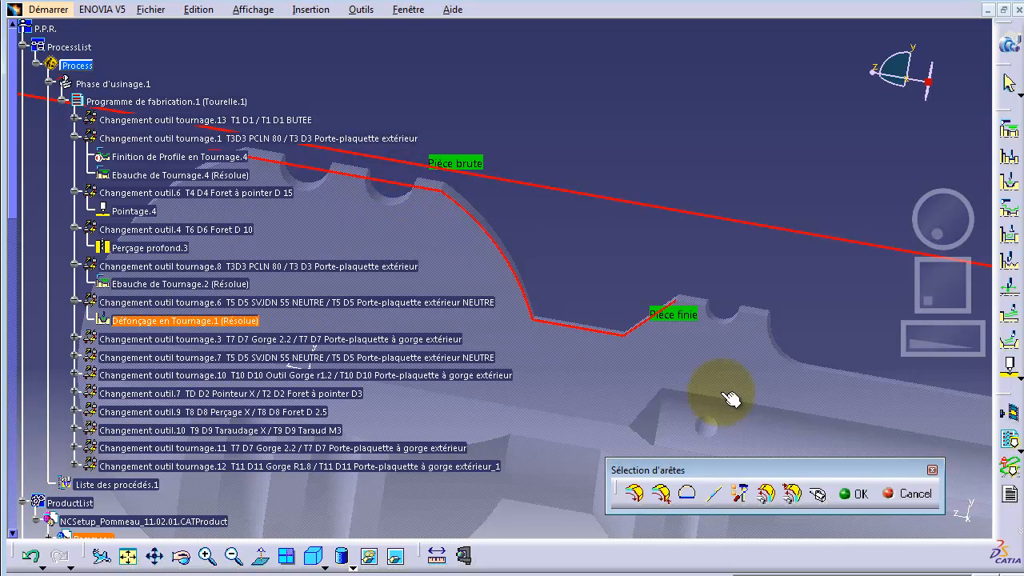
left_click(766, 497)
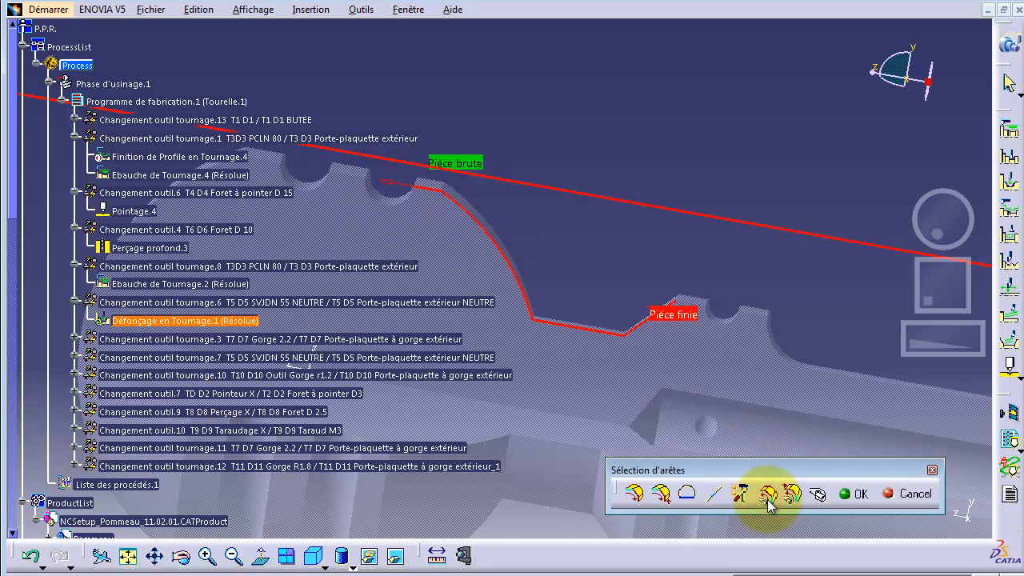
left_click(409, 196)
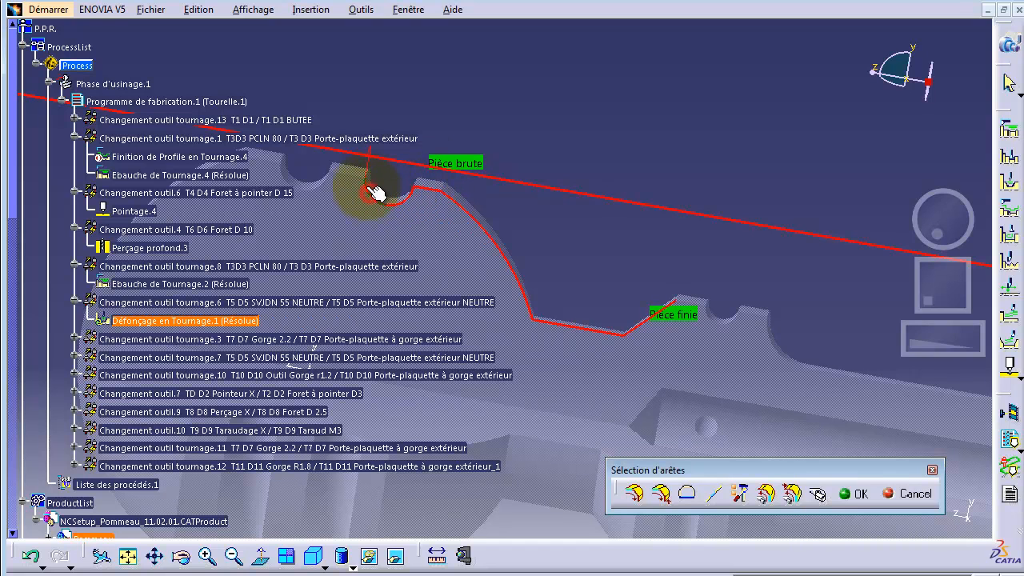
left_click(854, 494)
left_click(974, 564)
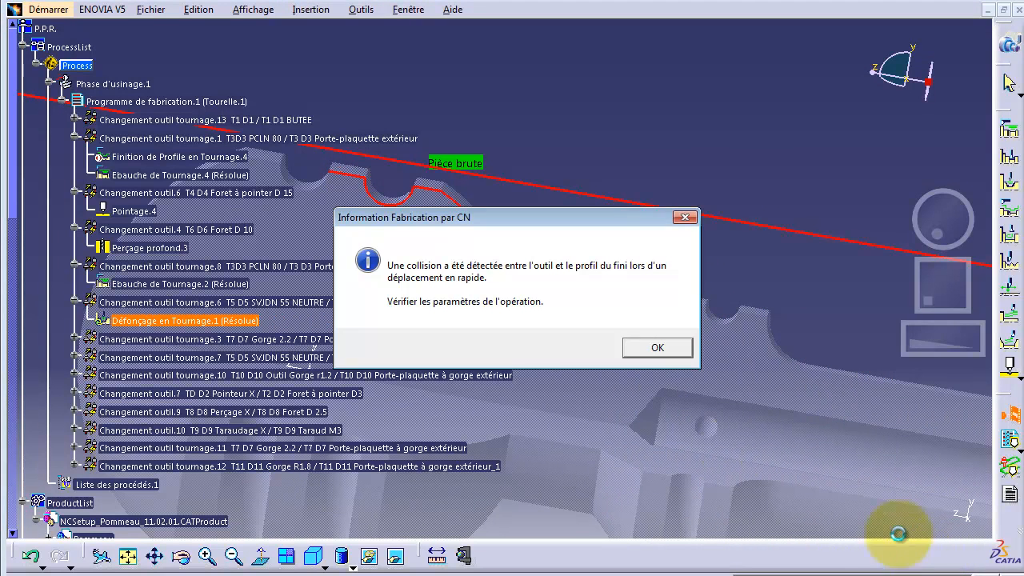
- Close the tool path replay and reroute the finished-part contour of Défonçage en Tournage.1 straight across the two round grooves beside the large arc
left_click(656, 352)
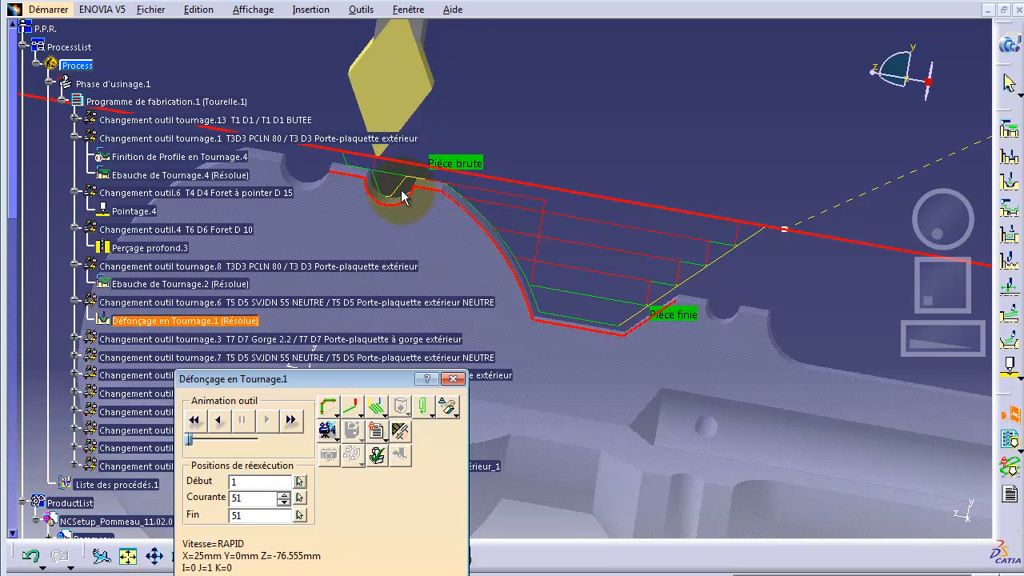
left_click(445, 572)
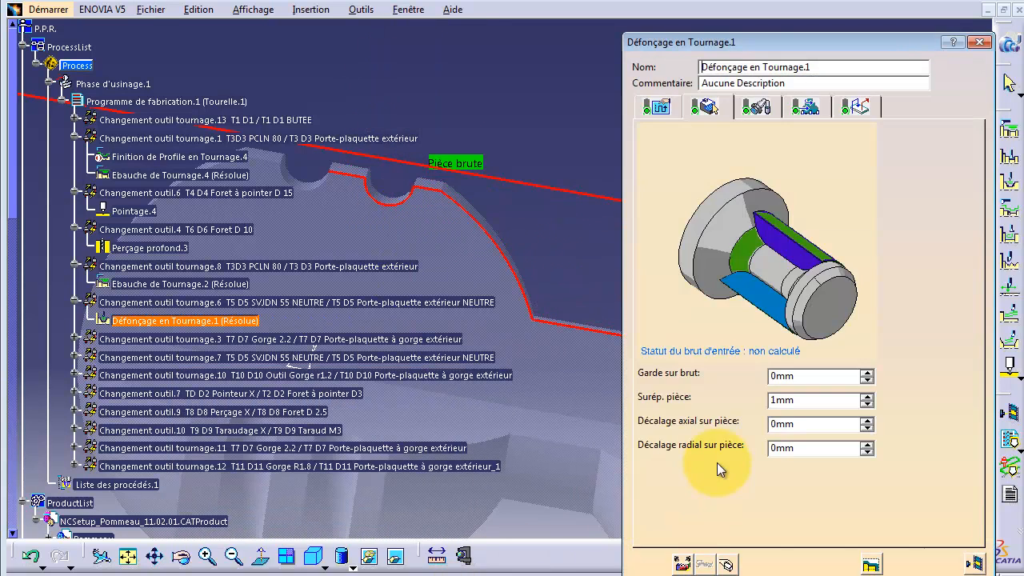
left_click(719, 253)
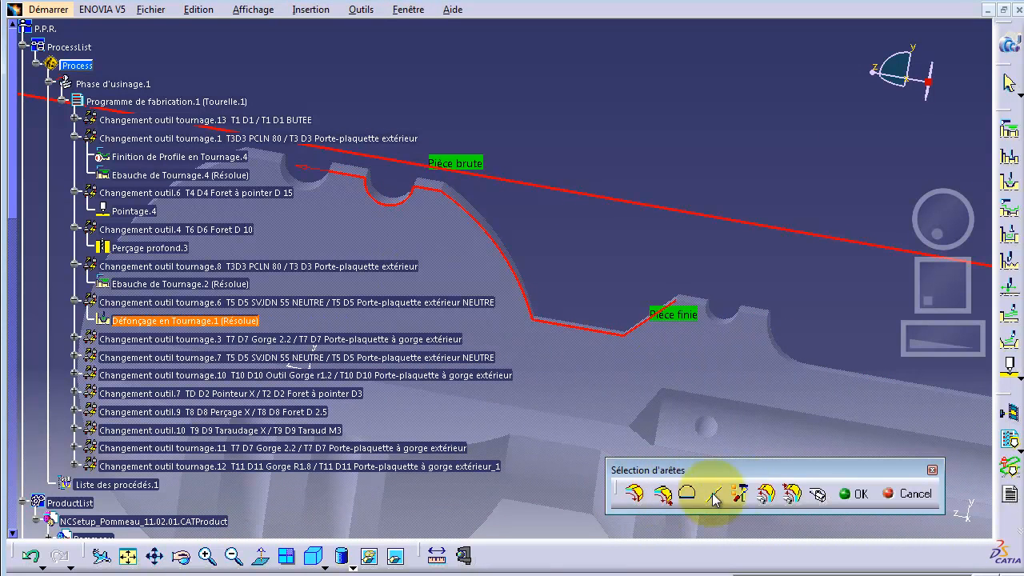
left_click(766, 495)
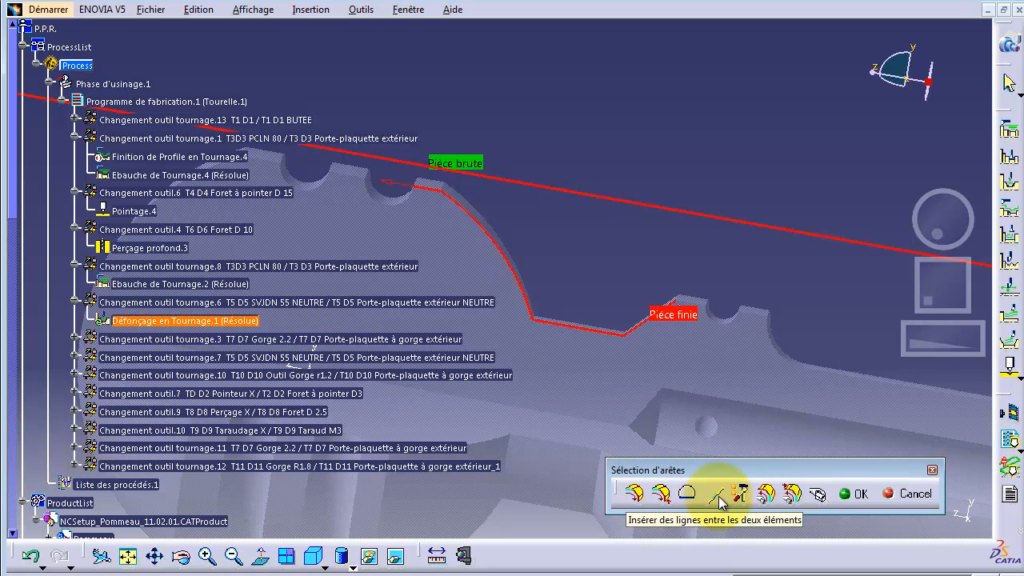
left_click(414, 190)
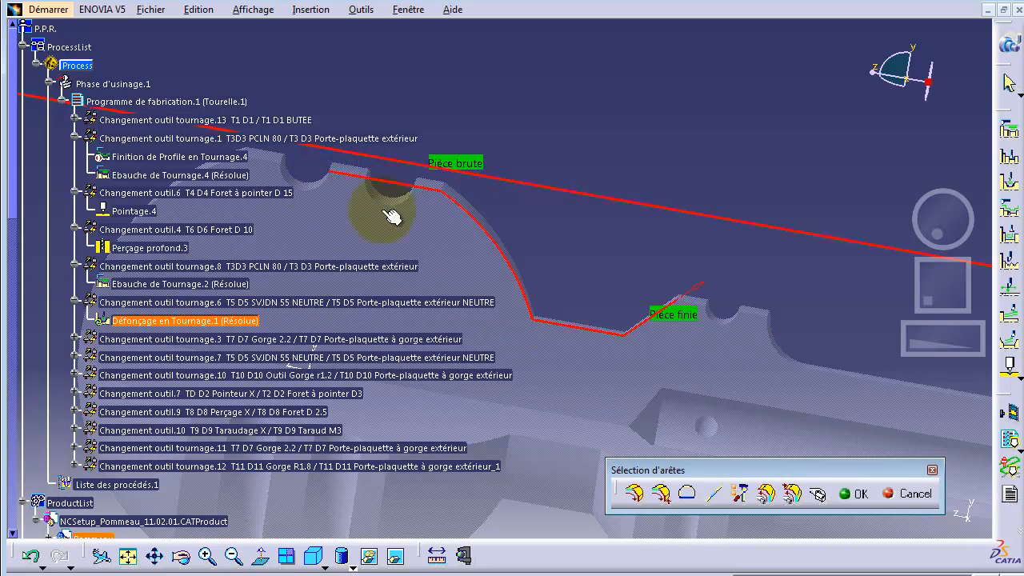
left_click(713, 493)
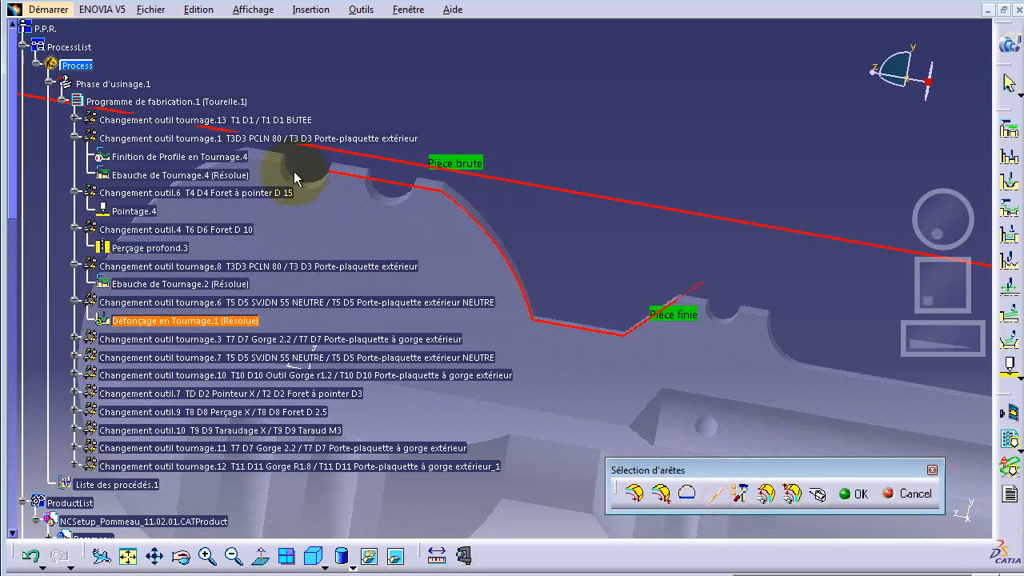
left_click(330, 173)
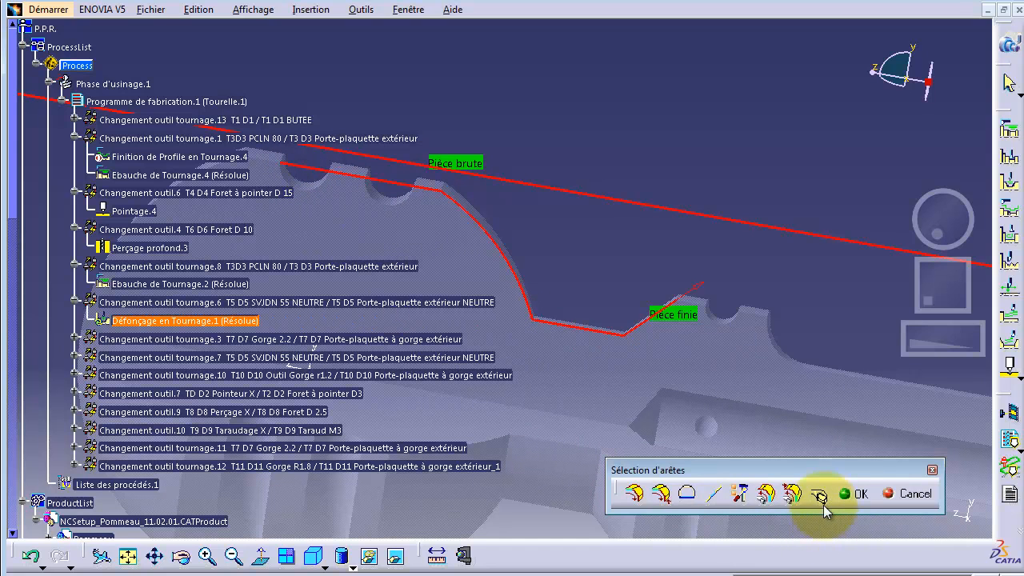
left_click(855, 495)
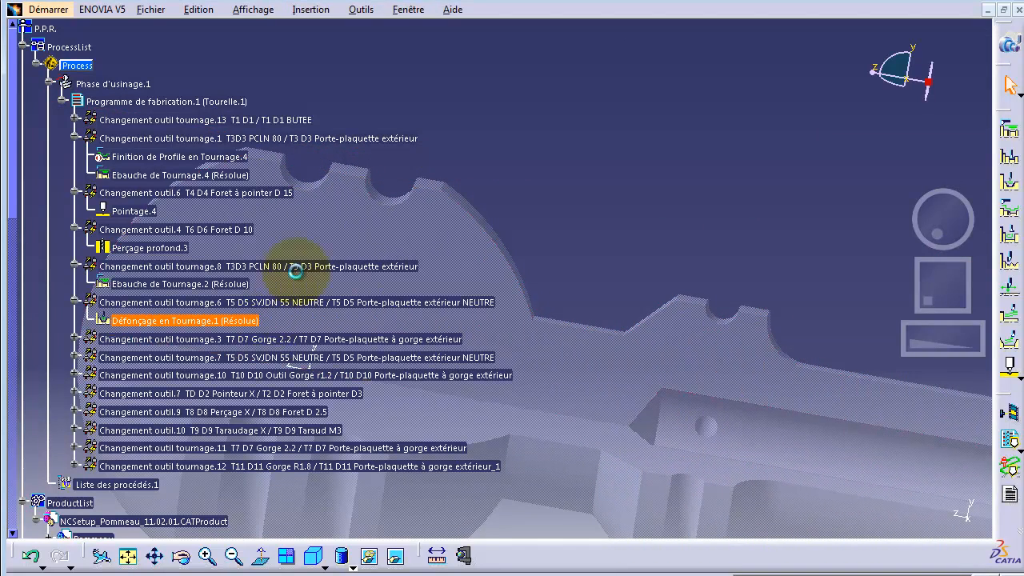
- Check which operations Changement outil tournage.3 contains in the manufacturing program
scroll(240, 284, "down", 3)
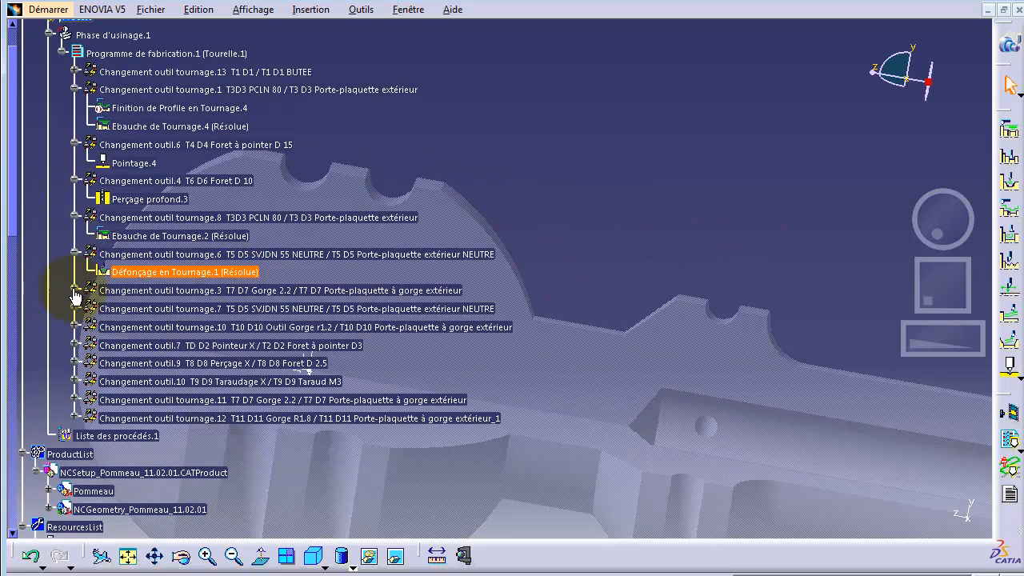
left_click(73, 288)
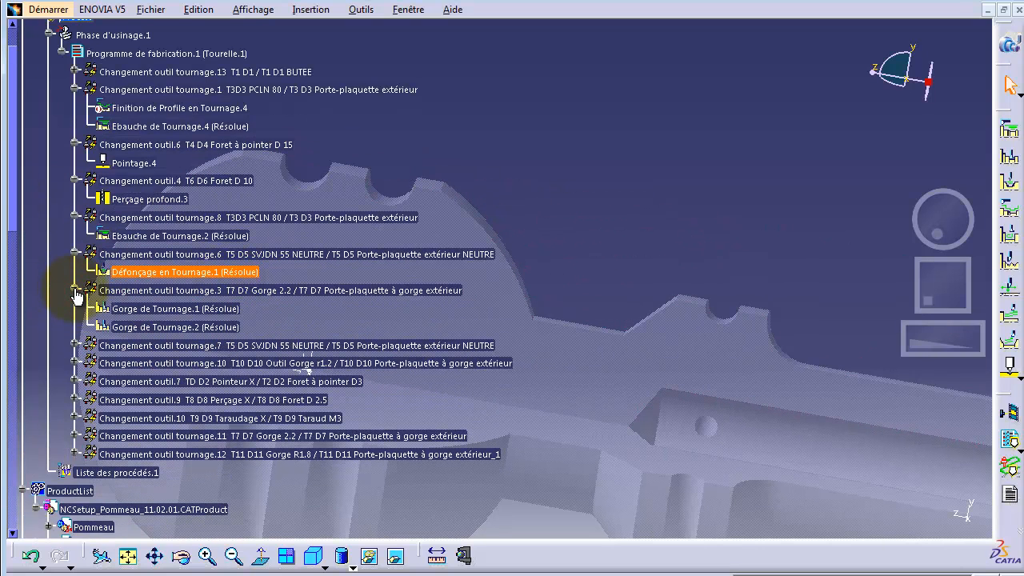
left_click(75, 290)
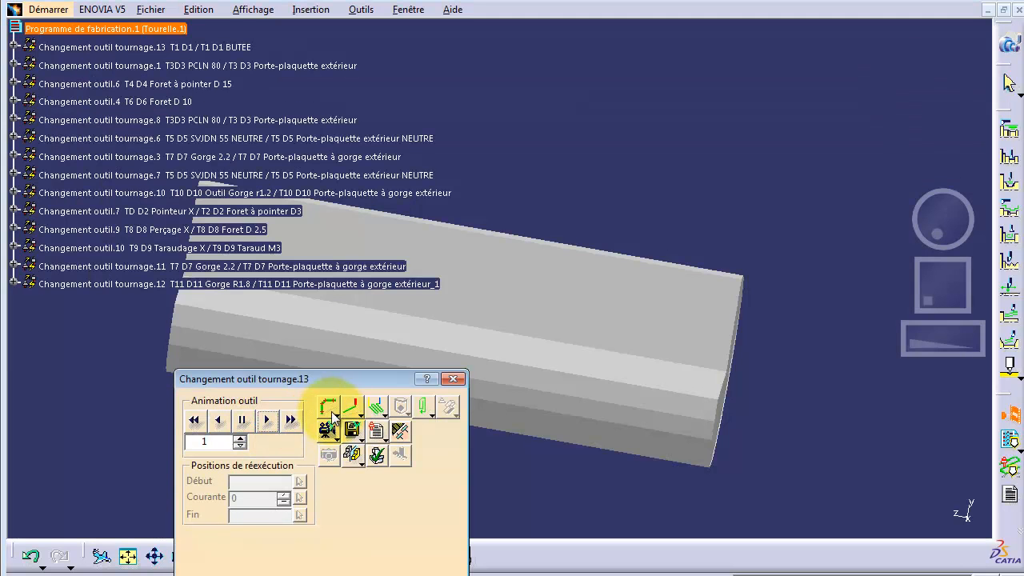
- Run the material-removal simulation from Changement outil tournage.13 through the end of Défonçage en Tournage.1 and inspect the machined stock from another angle
left_click(289, 420)
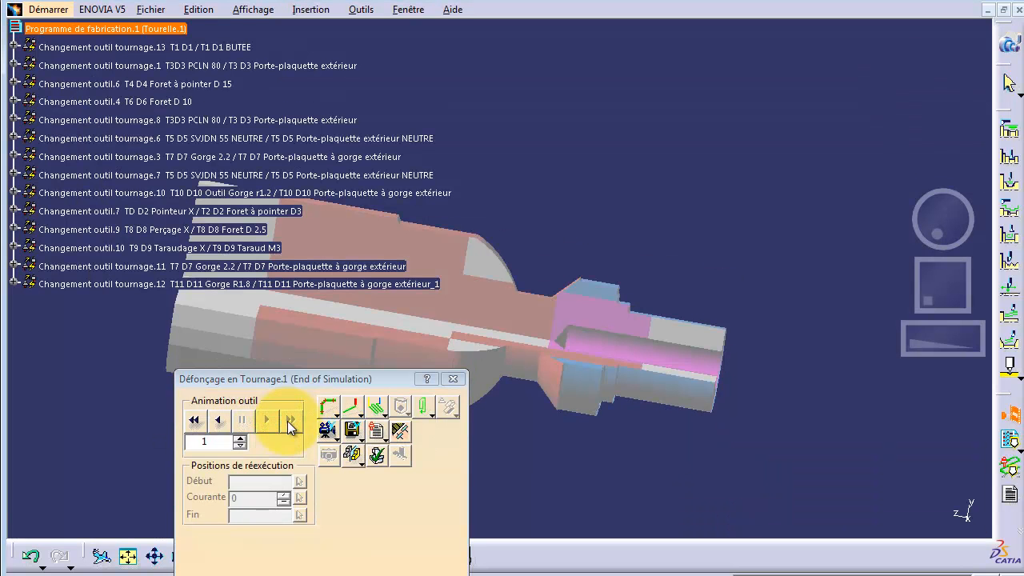
mouse_move(941, 227)
left_mouse_down()
mouse_move(918, 279)
mouse_move(916, 244)
mouse_move(871, 235)
mouse_move(930, 222)
left_mouse_up()
left_click_drag(727, 322, 512, 340)
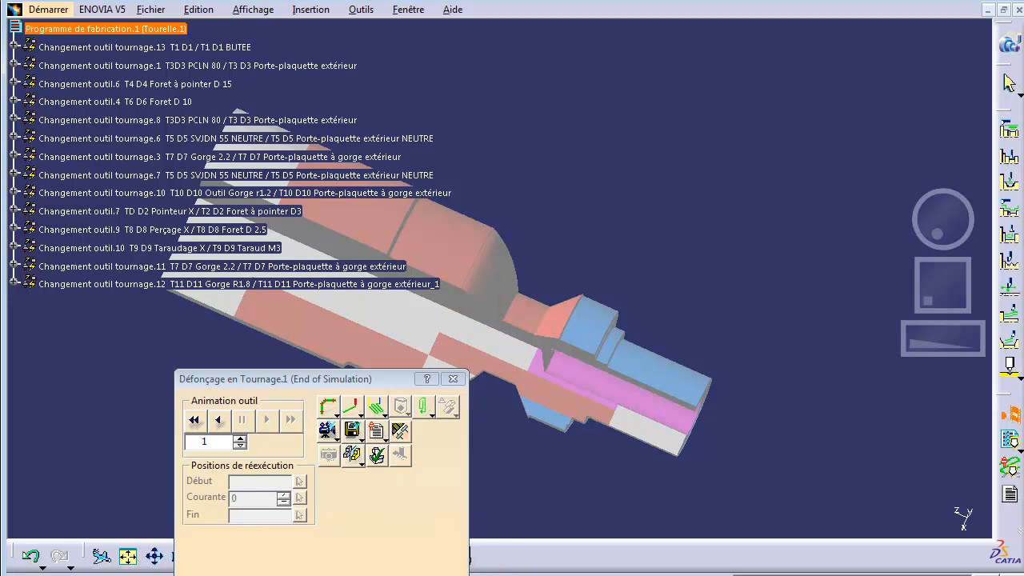